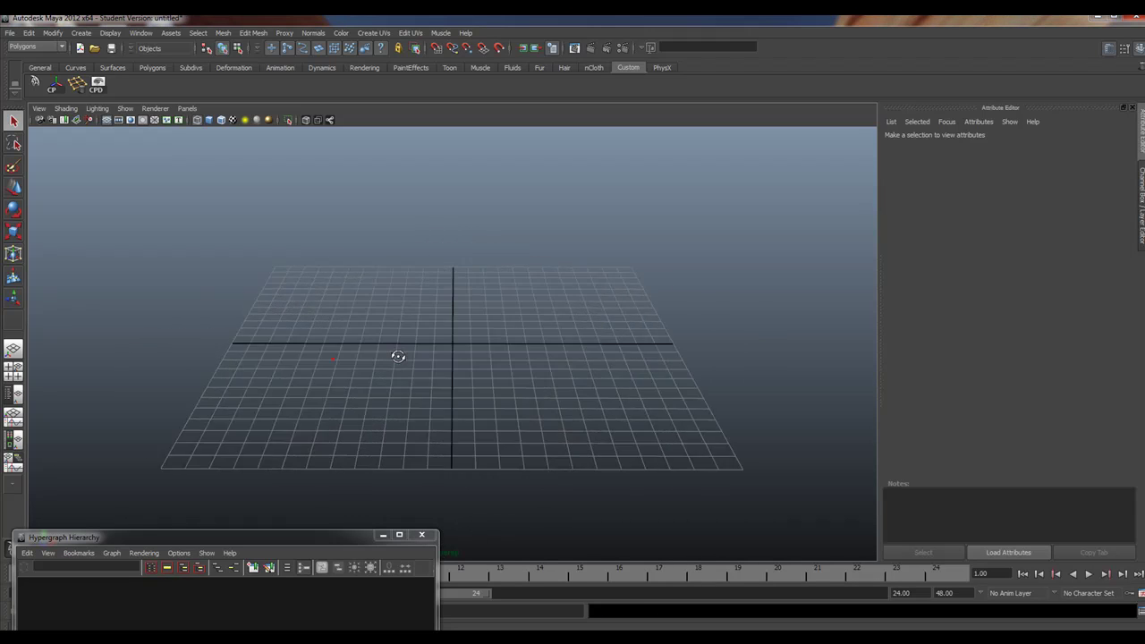
Draw a polygon cube on the grid about 12.8 wide, 8.4 high and 11.7 deep, and display it shaded
right_click_drag(306, 349, 363, 375, "alt")
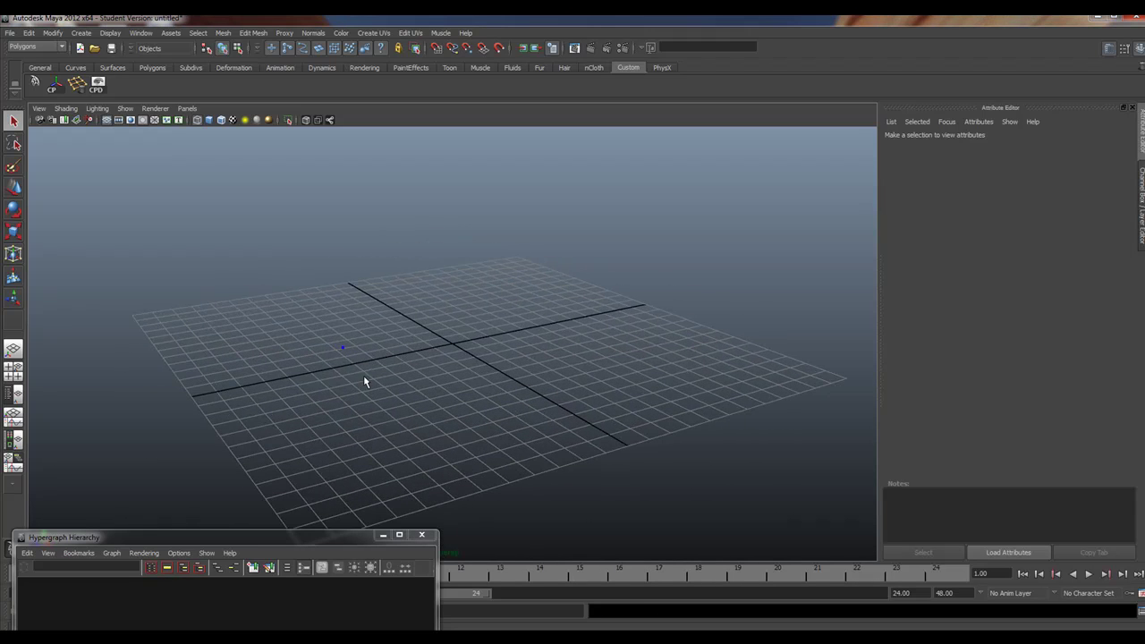
middle_click_drag(363, 374, 382, 340, "alt")
left_click_drag(382, 339, 477, 331, "alt")
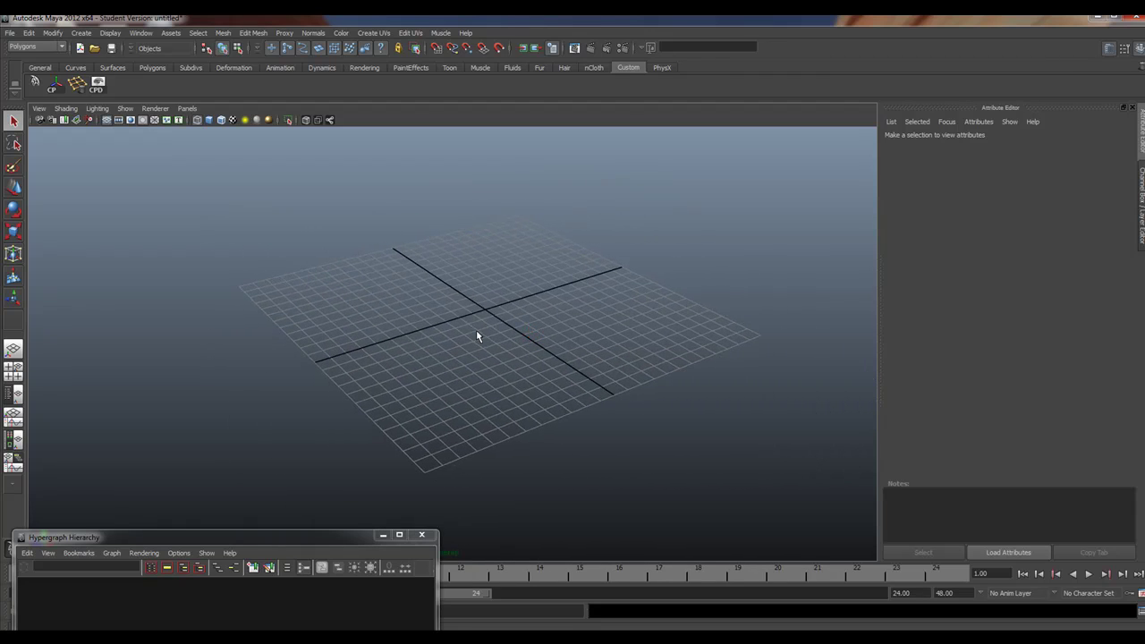
left_click_drag(381, 310, 357, 305, "alt")
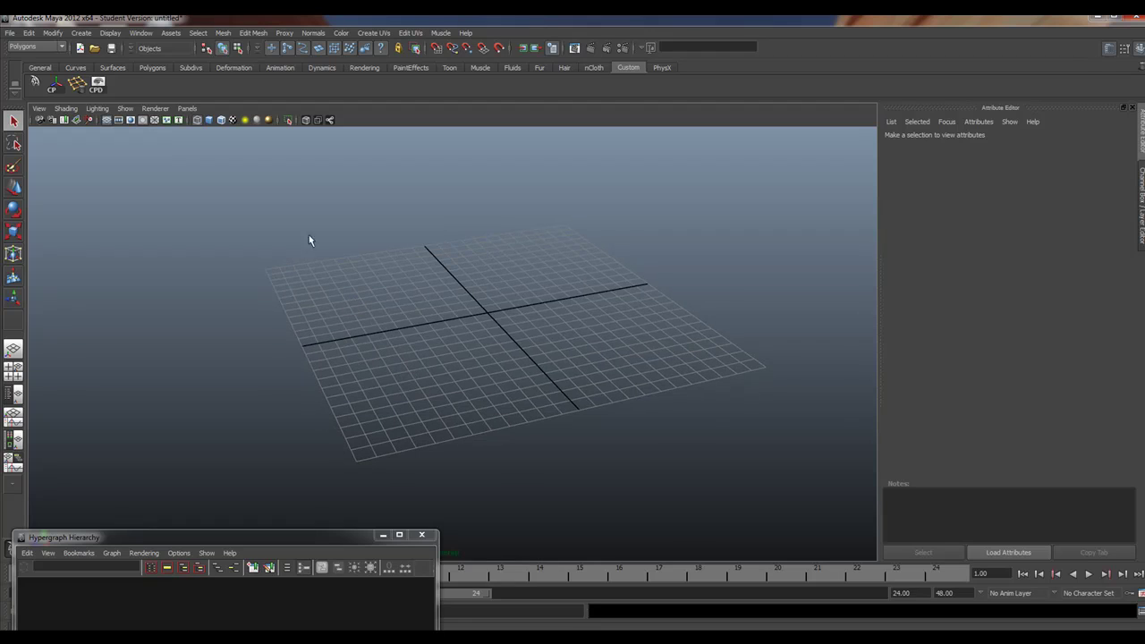
left_click(153, 68)
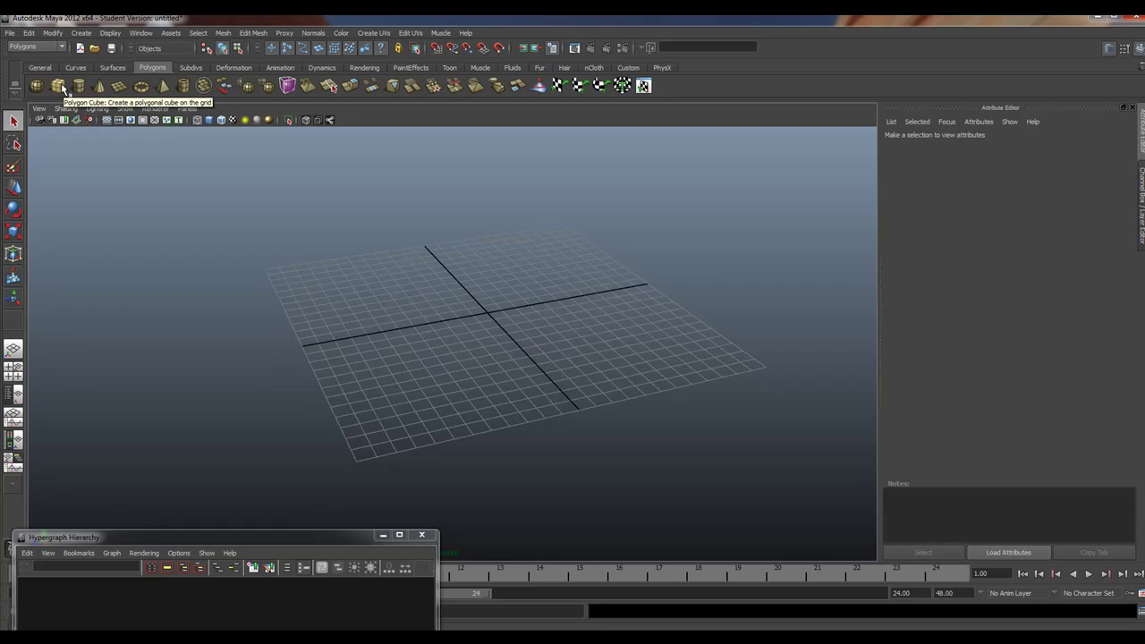
left_click(59, 86)
left_click_drag(408, 294, 662, 351)
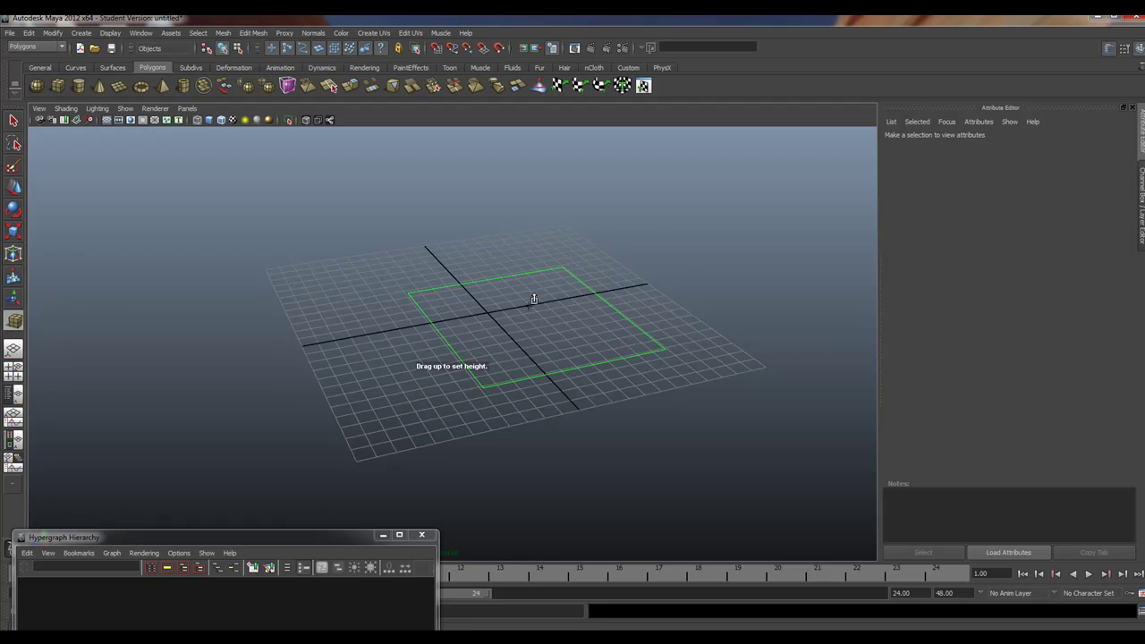
left_click_drag(533, 298, 528, 195)
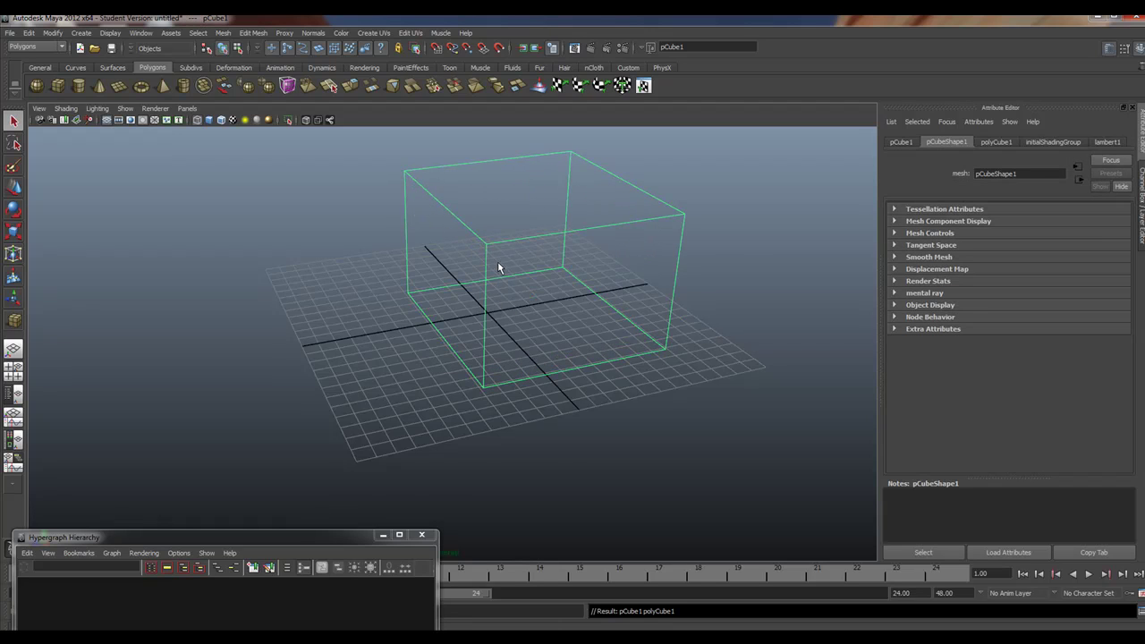
left_click_drag(498, 267, 463, 347, "alt")
key("5")
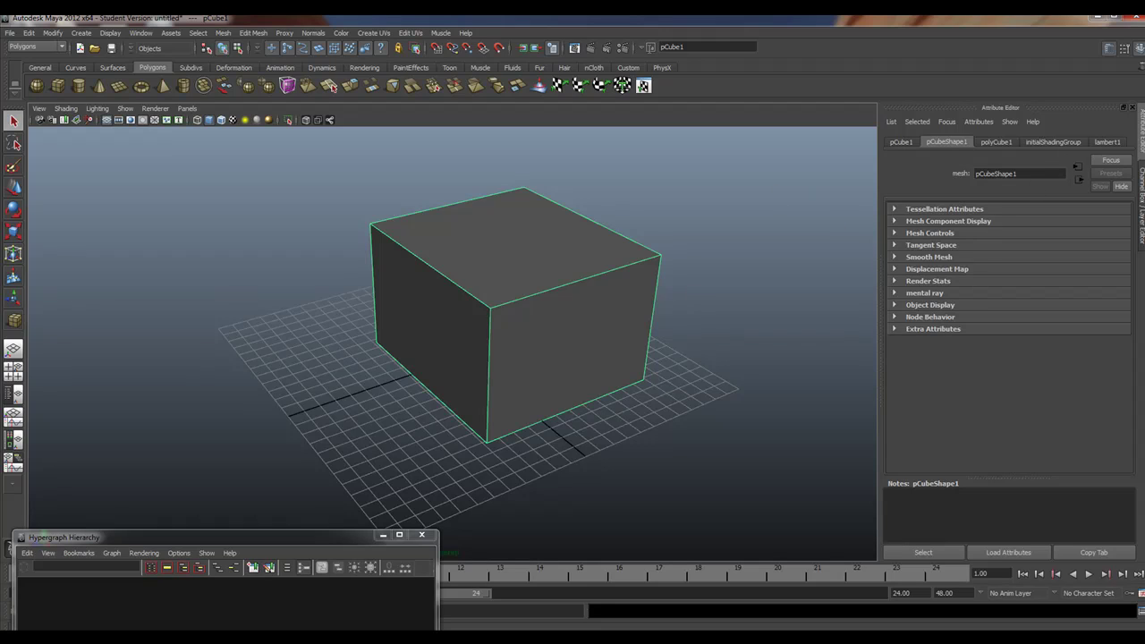
Set the cube's width, height and depth subdivisions to 2 each
left_click(1142, 186)
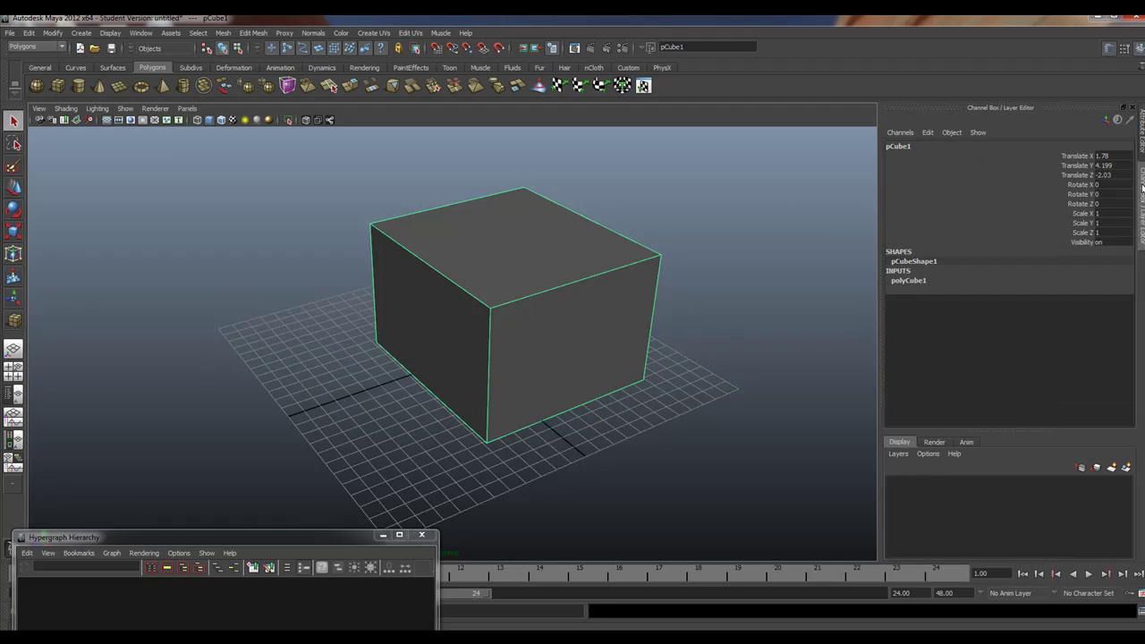
left_click(900, 280)
left_click(1029, 281)
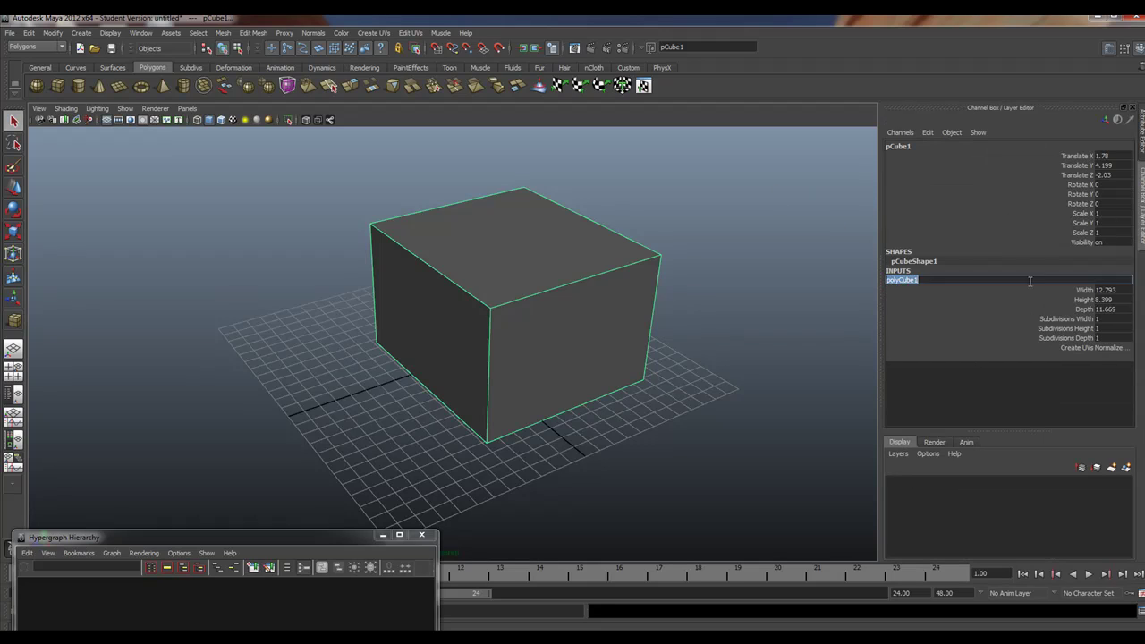
left_click(1105, 320)
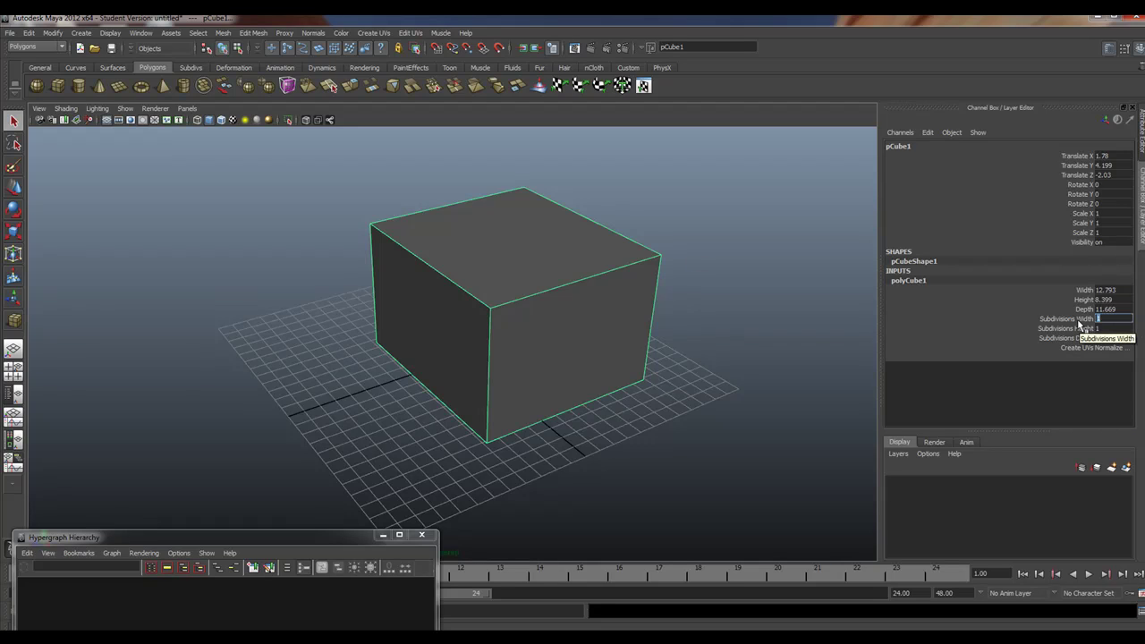
type("2")
key("Tab")
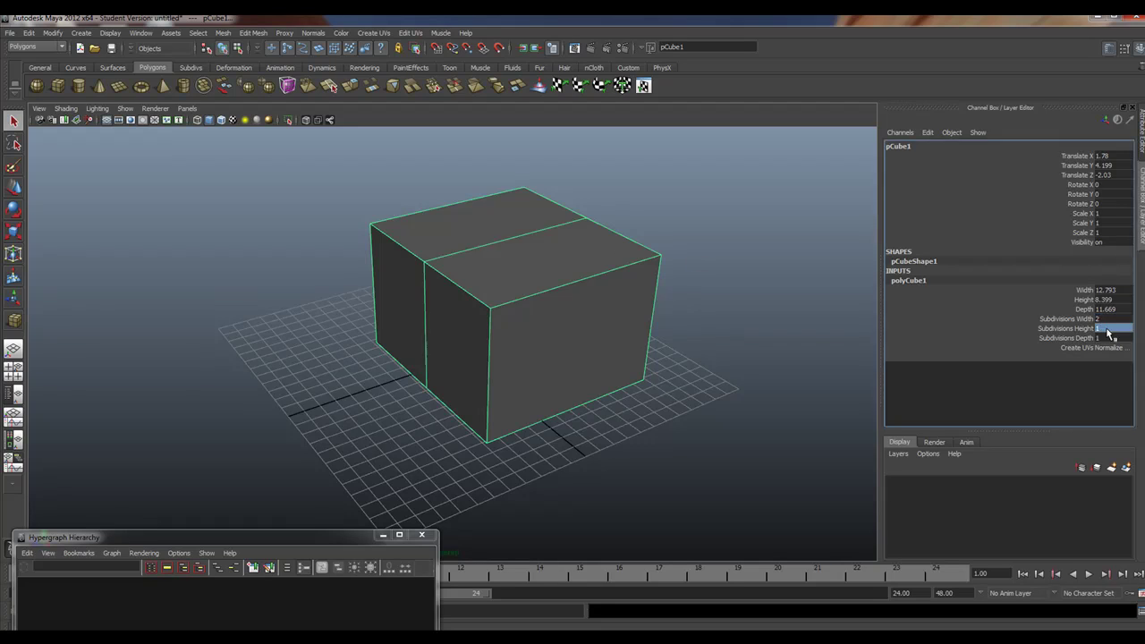
type("2")
key("Tab")
type("2")
key("Return")
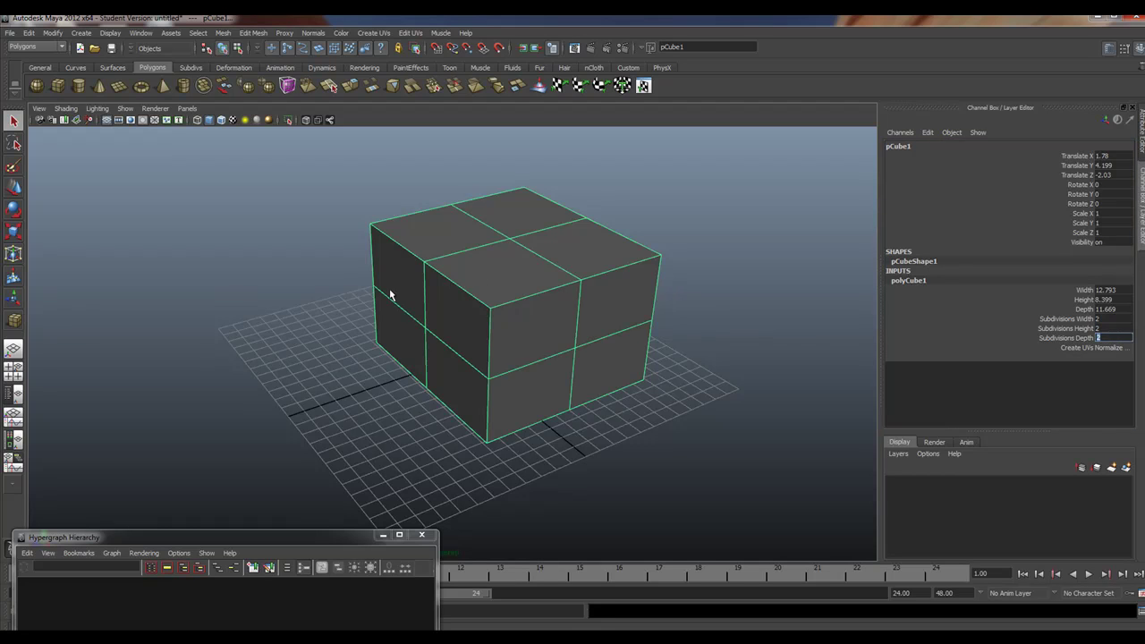
In the top view, scale the cube's four corner vertex columns inward along both axes to form a roughly octagonal outline
left_click_drag(504, 302, 434, 332, "alt")
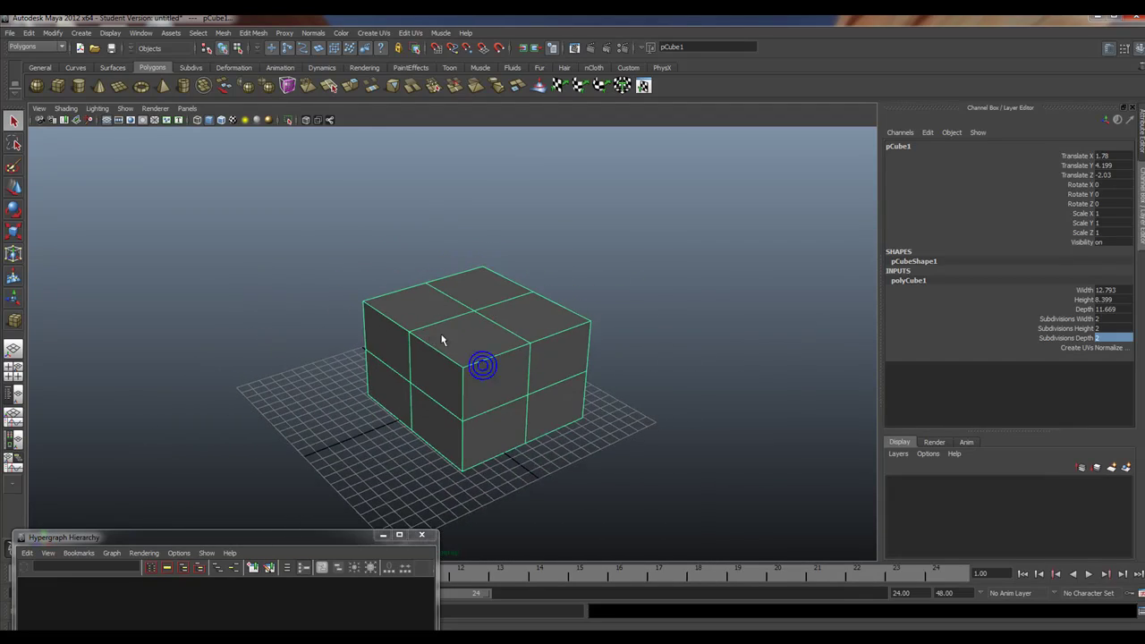
key("space")
key("space")
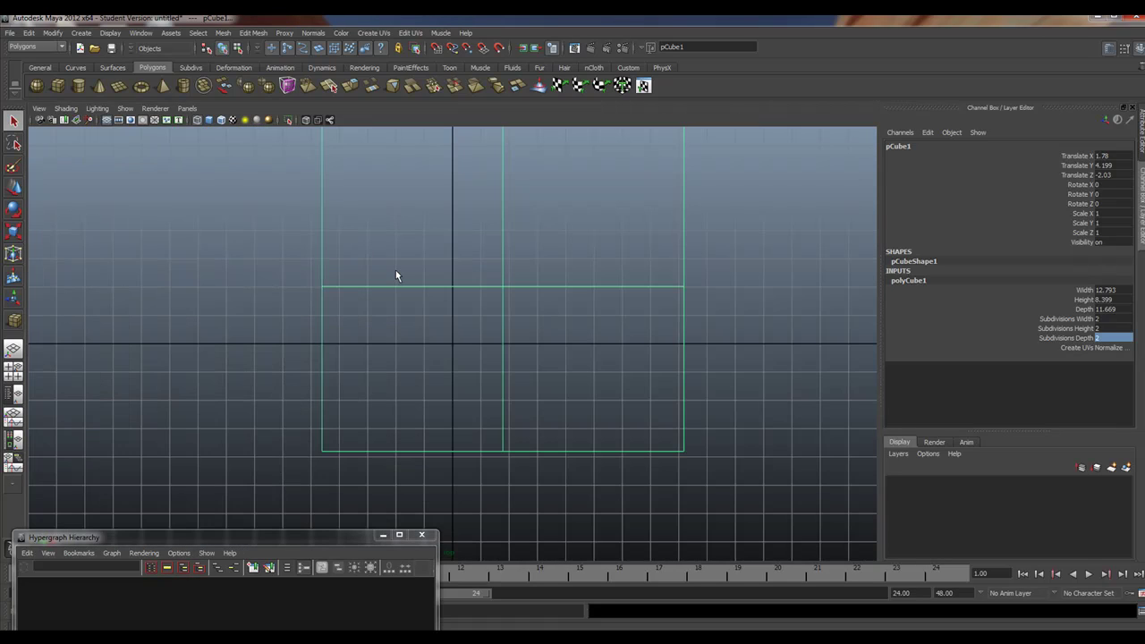
right_click_drag(395, 270, 327, 248, "alt")
middle_click_drag(469, 248, 396, 292, "alt")
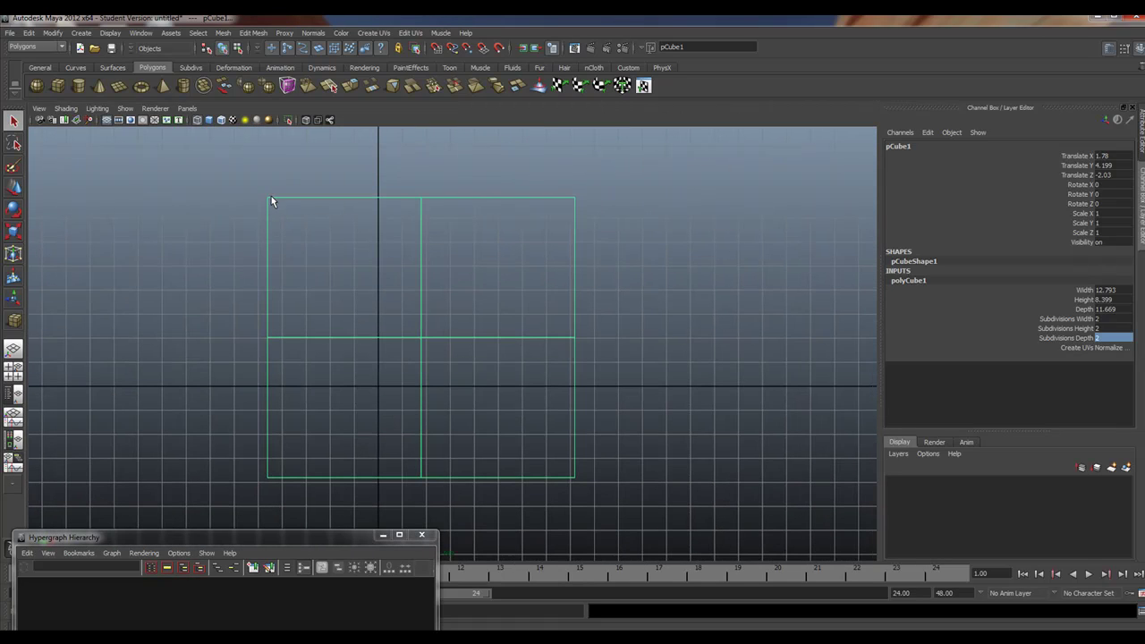
right_click_drag(271, 196, 223, 192)
left_click_drag(223, 191, 294, 225)
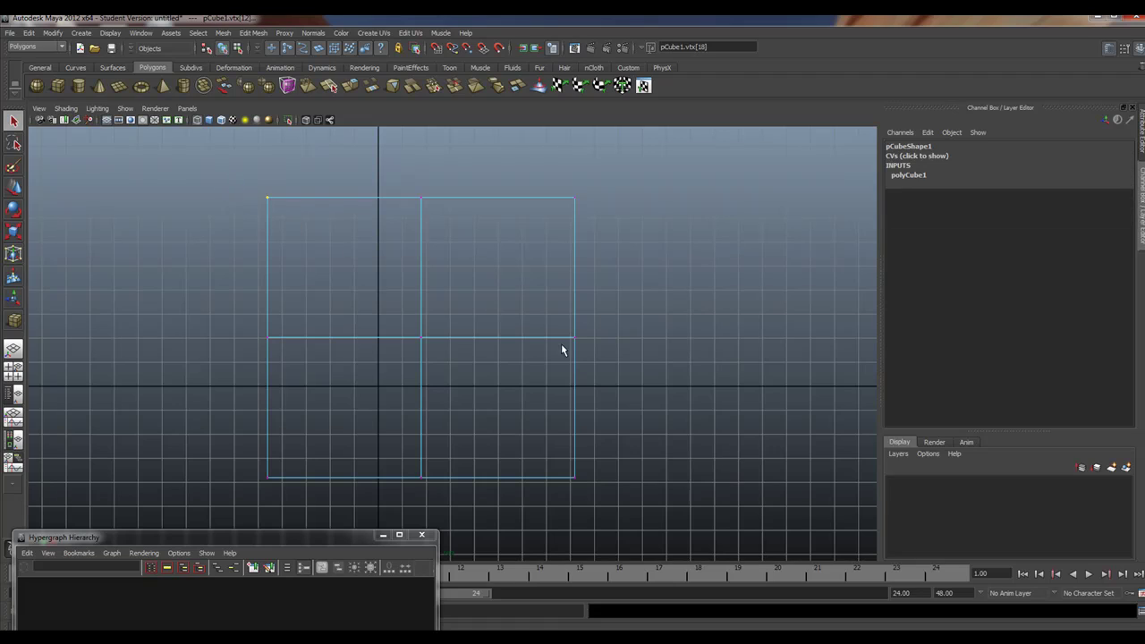
left_click_drag(627, 434, 535, 506, "shift")
left_click_drag(252, 444, 313, 530, "shift")
left_click(9, 233)
left_click_drag(414, 398, 419, 375)
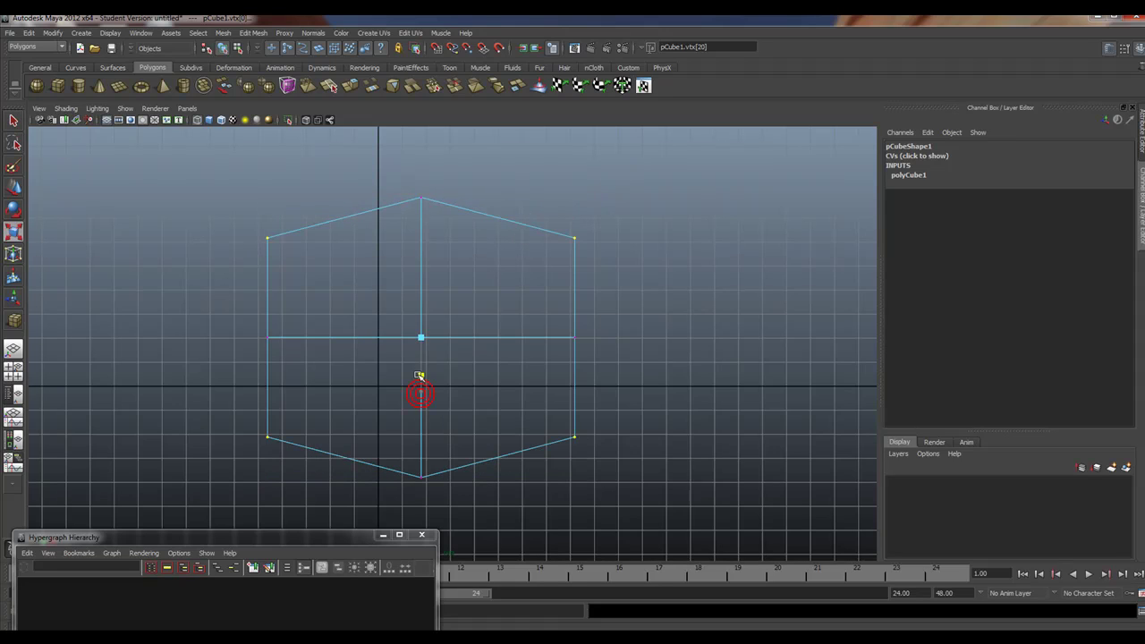
left_click_drag(369, 338, 386, 334)
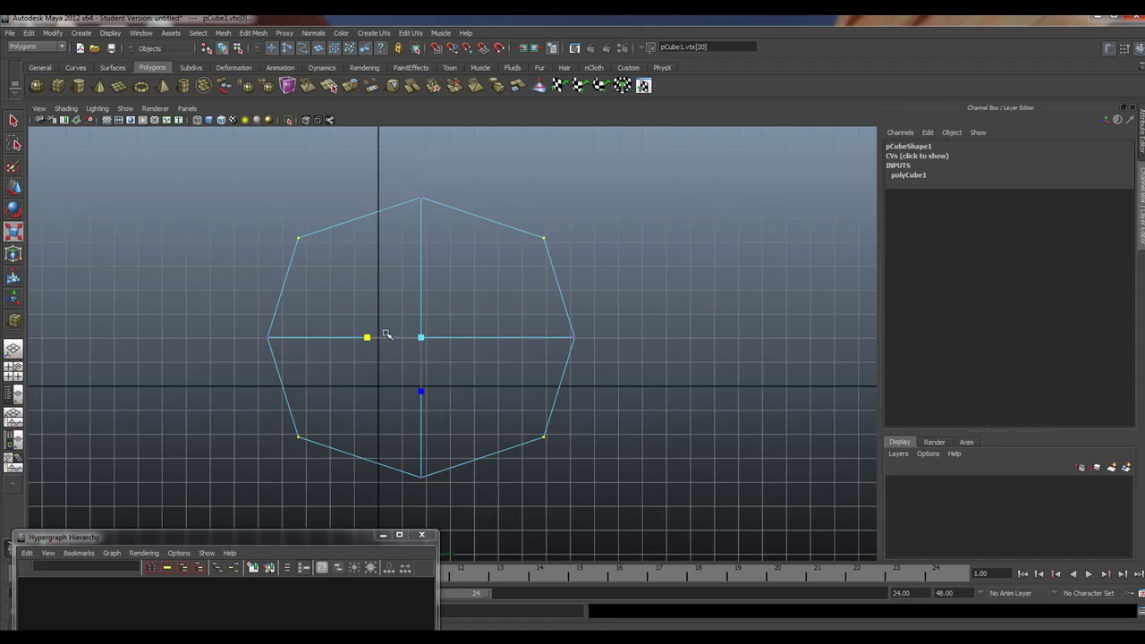
In the perspective view, scale the bottom row of vertices outward to flare the base
key("space")
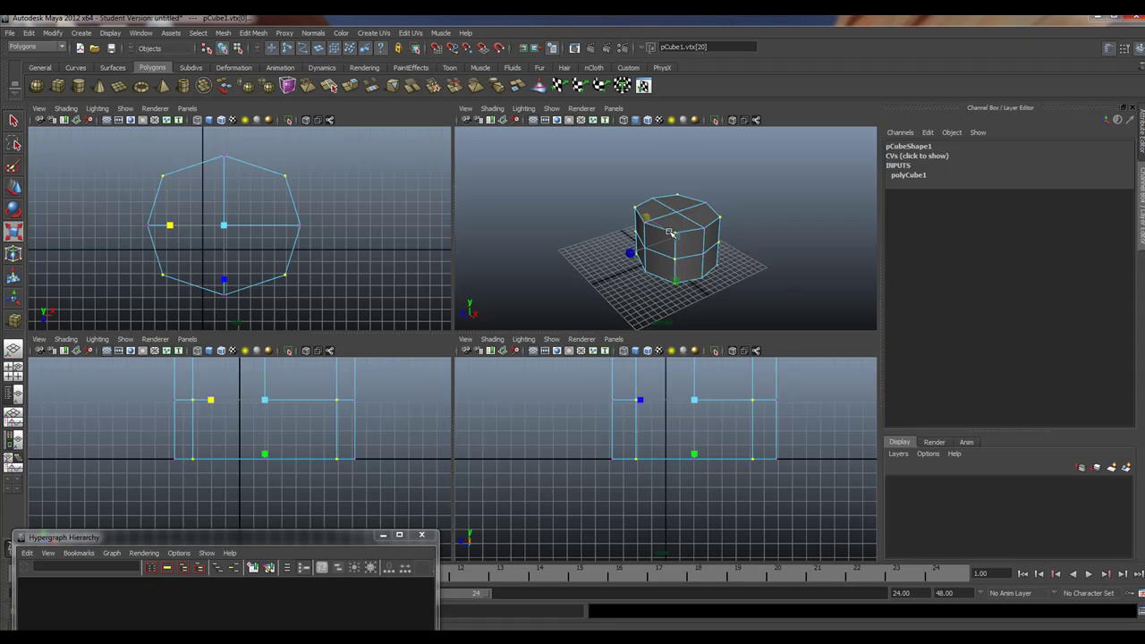
key("space")
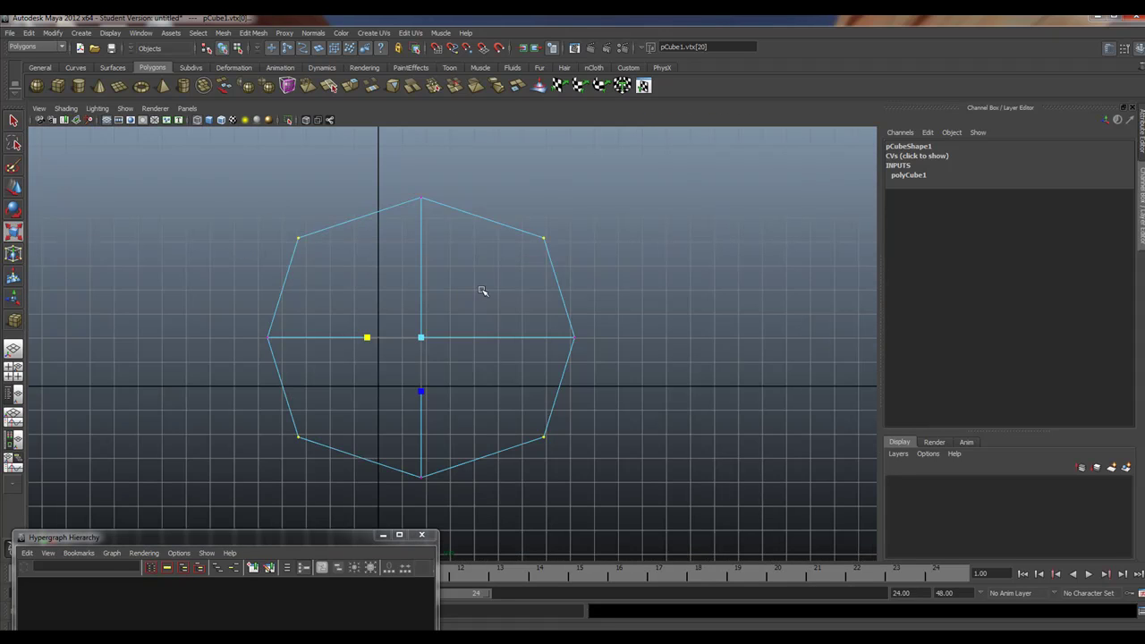
key("space")
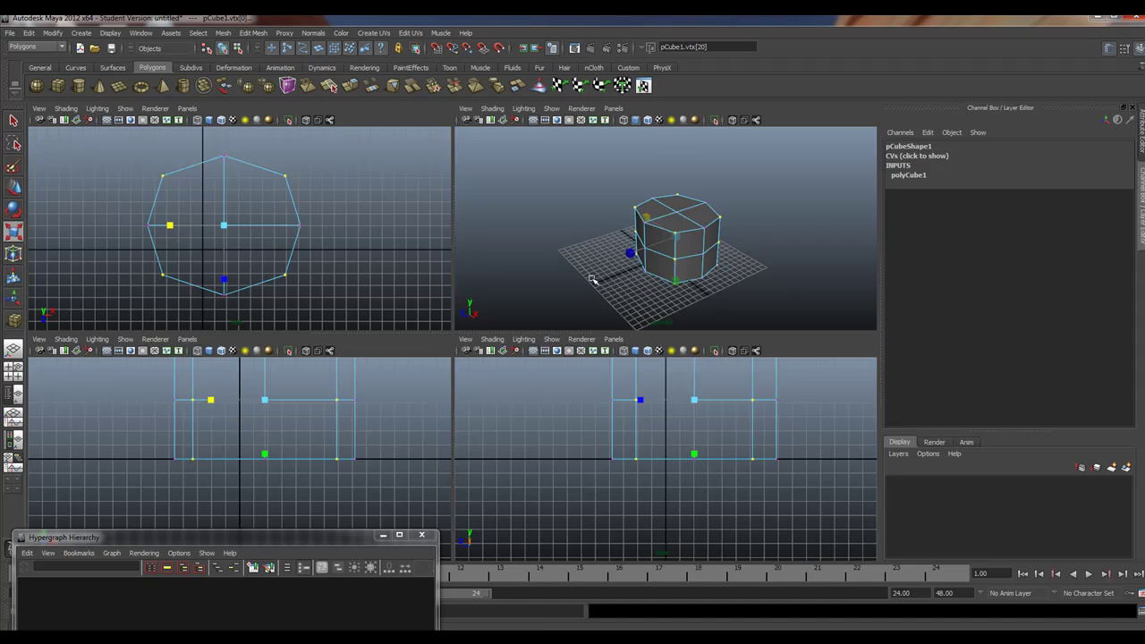
key("space")
right_click_drag(560, 310, 540, 306, "alt")
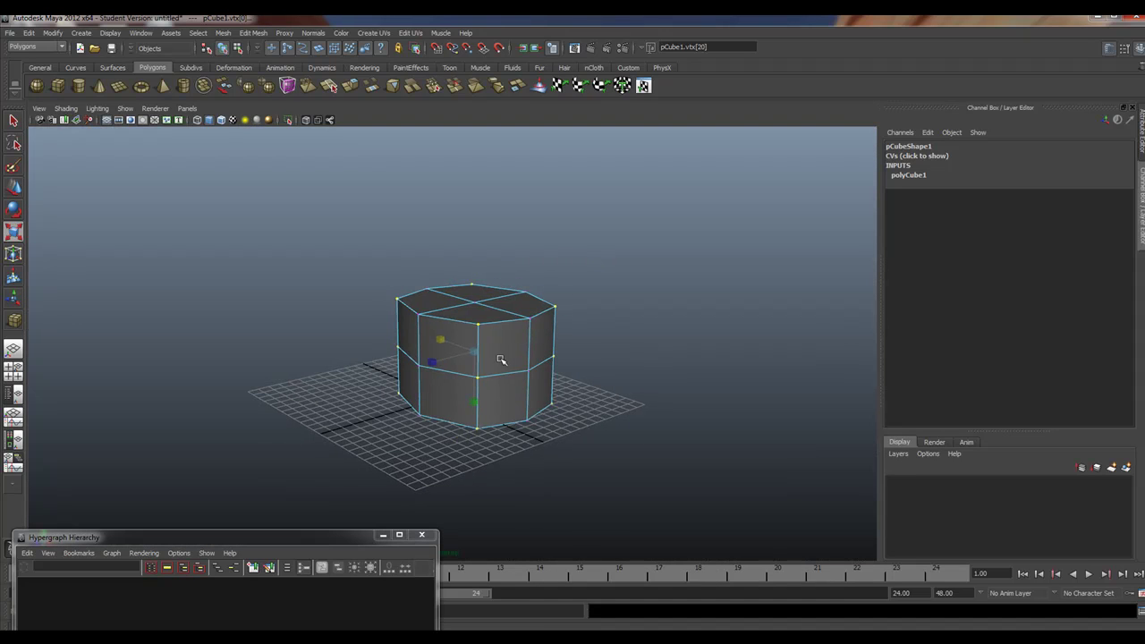
left_click_drag(501, 360, 481, 325, "alt")
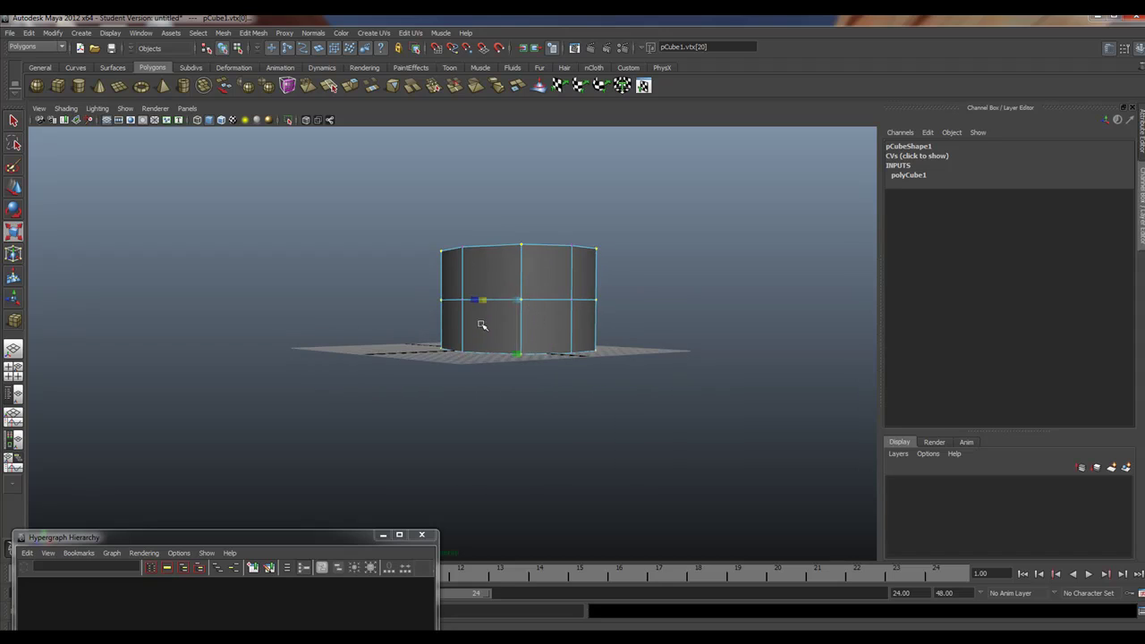
left_click_drag(400, 326, 730, 424)
left_click_drag(520, 354, 559, 350)
Scale the middle and bottom vertex rows together slightly outward and clear the selection
left_click_drag(383, 280, 603, 380)
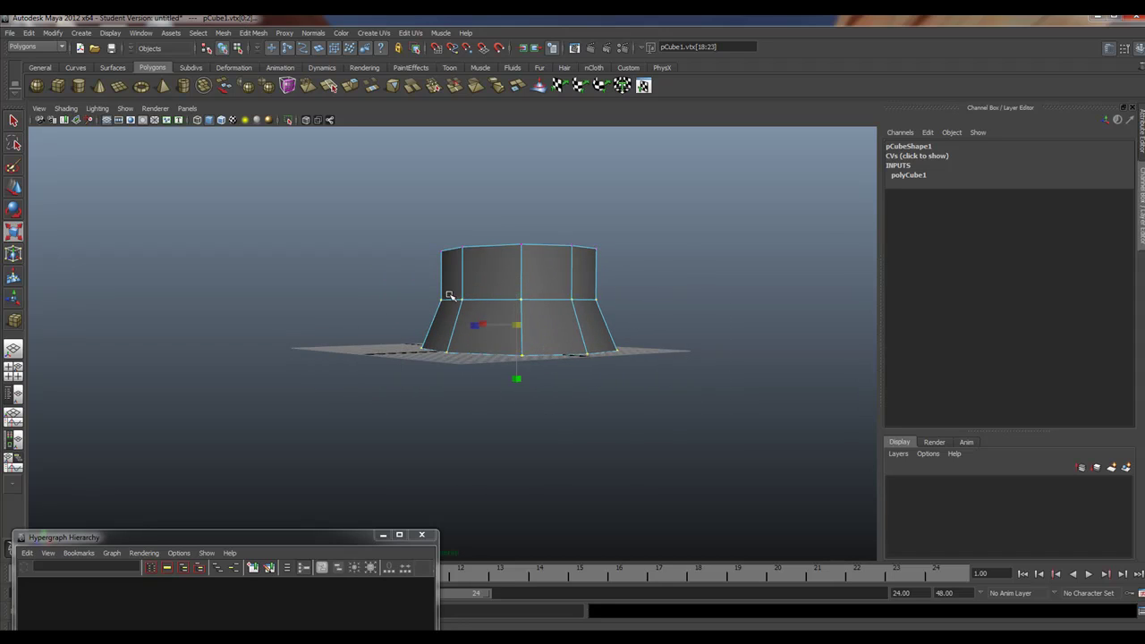
left_click_drag(522, 324, 541, 320)
left_click(540, 321)
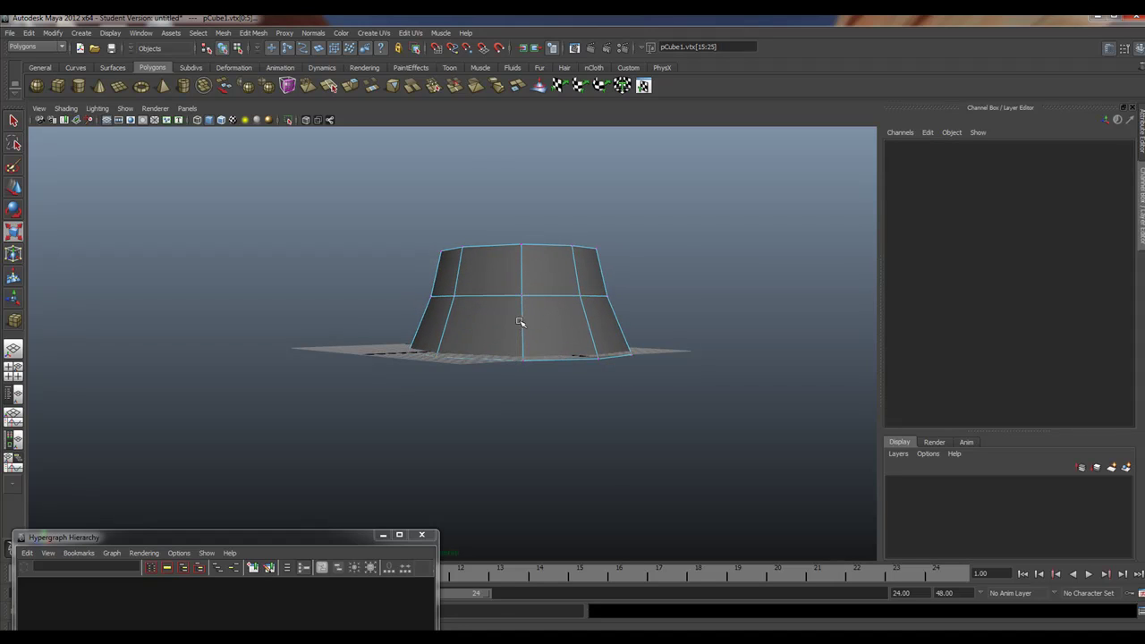
Switch to face selection and select the four faces on top of the body
left_click_drag(378, 323, 388, 355, "alt")
right_click_drag(375, 341, 478, 296, "alt")
mouse_move(497, 270)
left_mouse_down("alt")
mouse_move(541, 258)
mouse_move(654, 285)
mouse_move(621, 296)
mouse_move(511, 266)
left_mouse_up("alt")
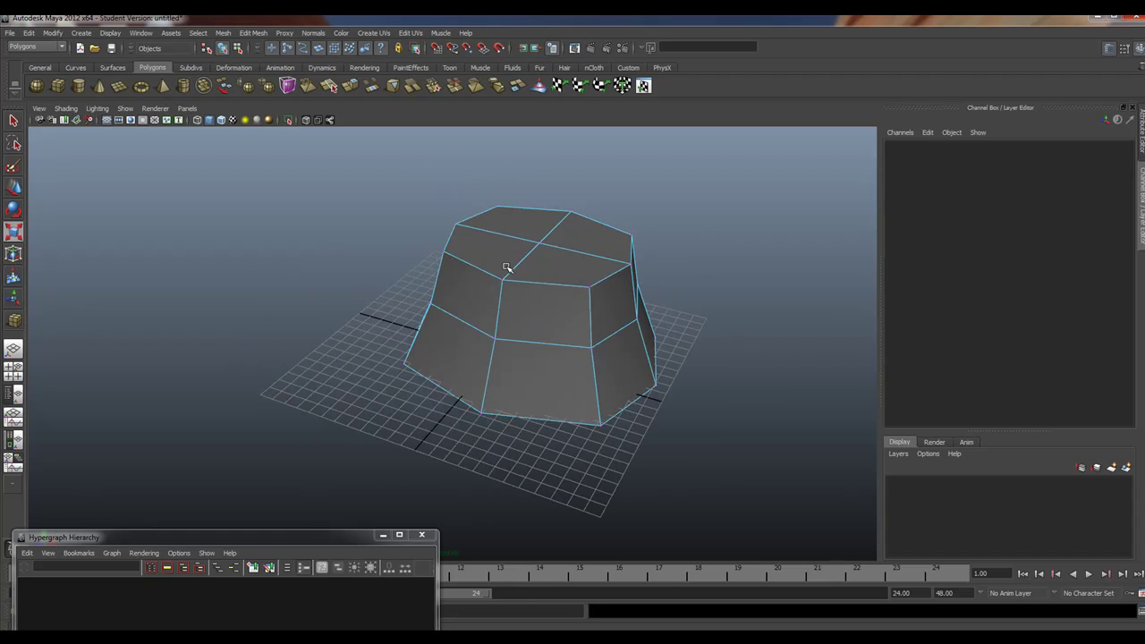
right_click_drag(475, 262, 471, 288)
left_click(486, 254)
left_click(521, 224, "shift")
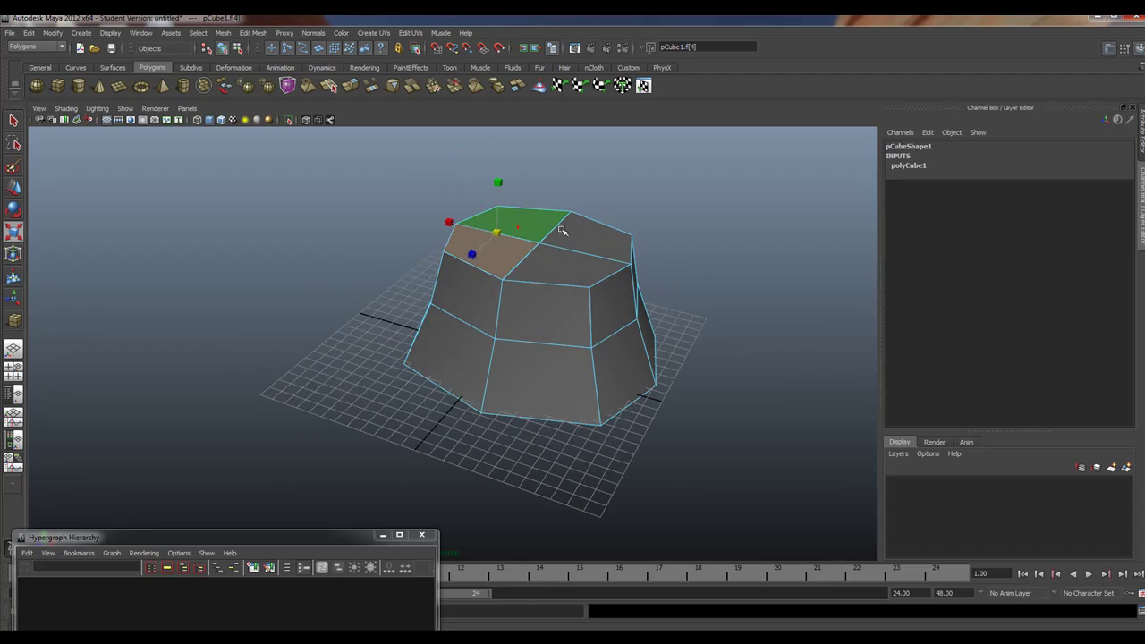
left_click(586, 236, "shift")
left_click(574, 262, "shift")
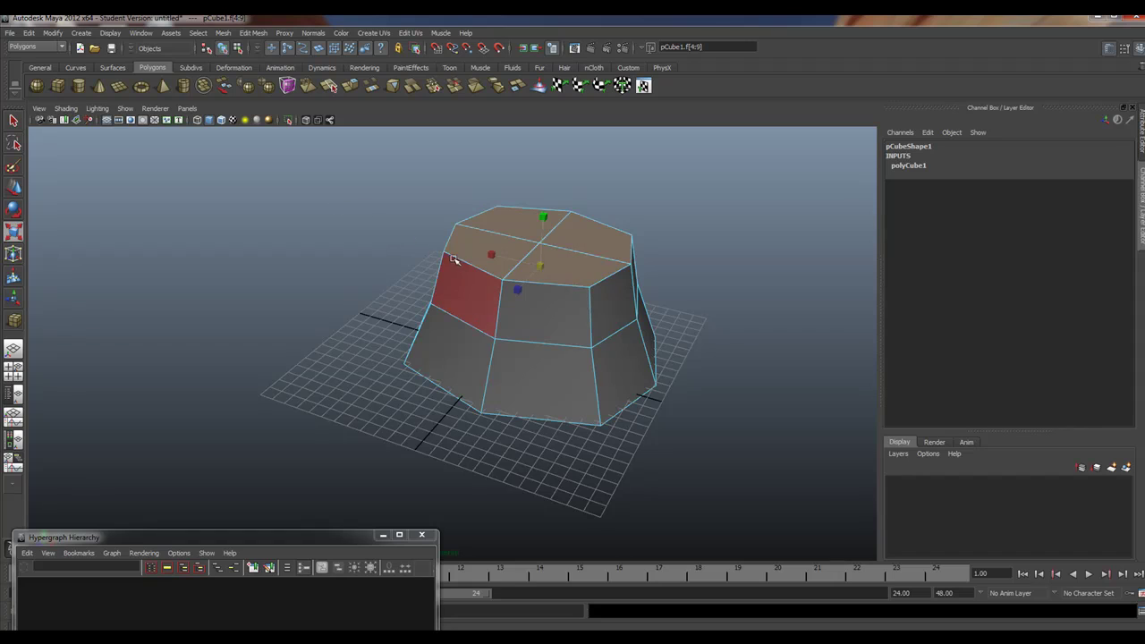
Try to scale the selected faces slightly inward and extrude them upward by about 2.6 units
left_click_drag(542, 264, 530, 268)
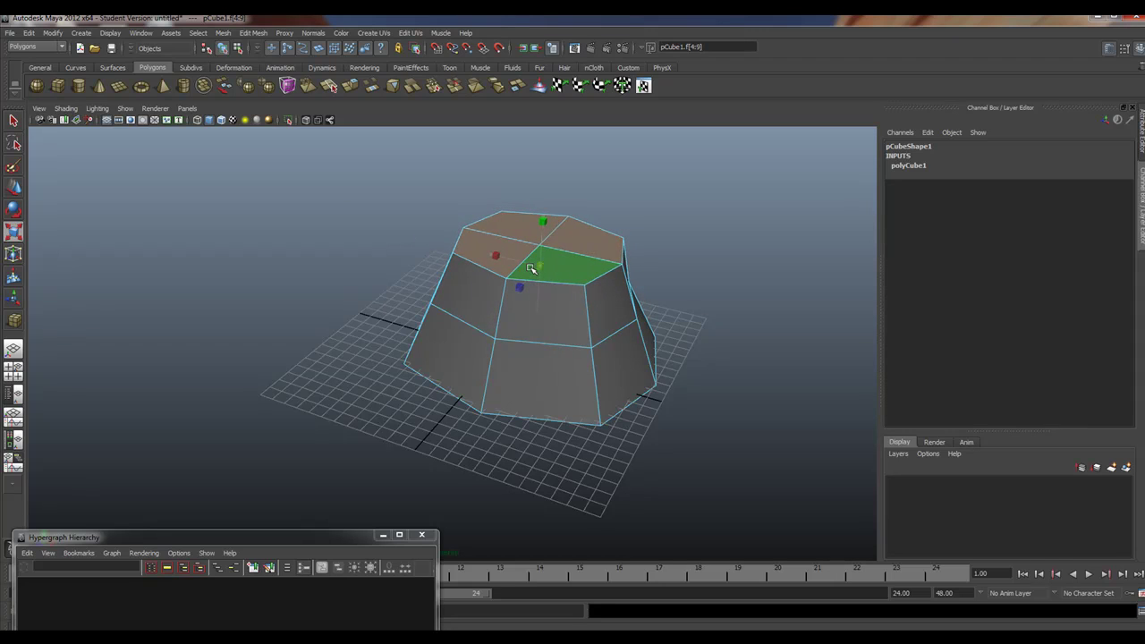
left_click(371, 85)
left_click_drag(498, 221, 491, 173)
left_click_drag(649, 304, 515, 291, "alt")
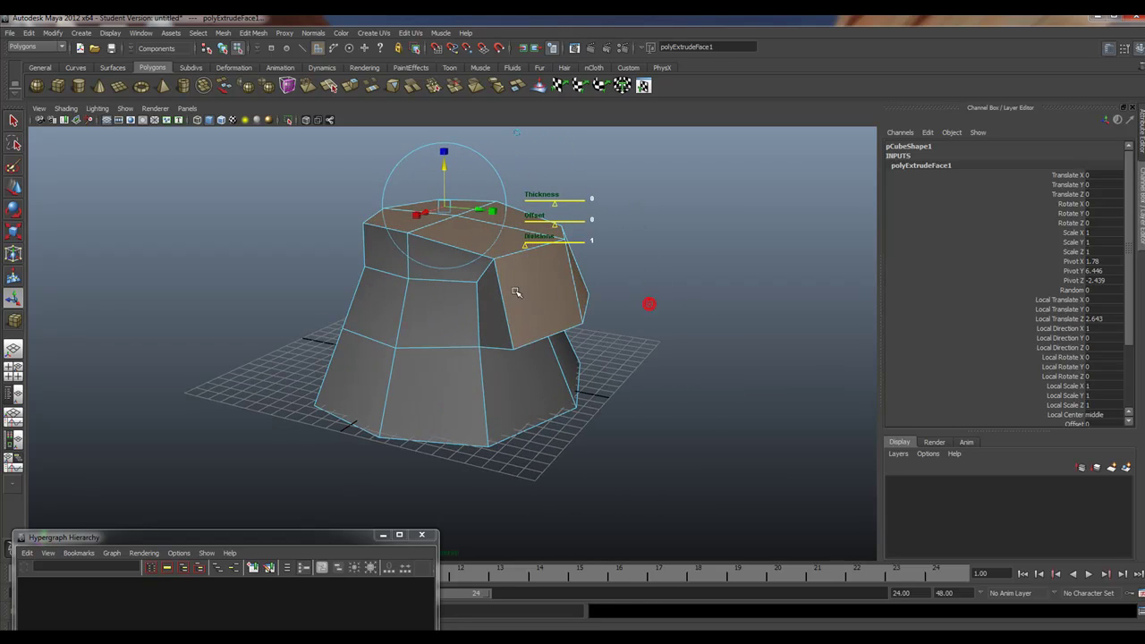
Undo the extrusion, the face scaling and the last face selection
key("ctrl+z")
key("ctrl+z")
key("ctrl+z")
key("ctrl+z")
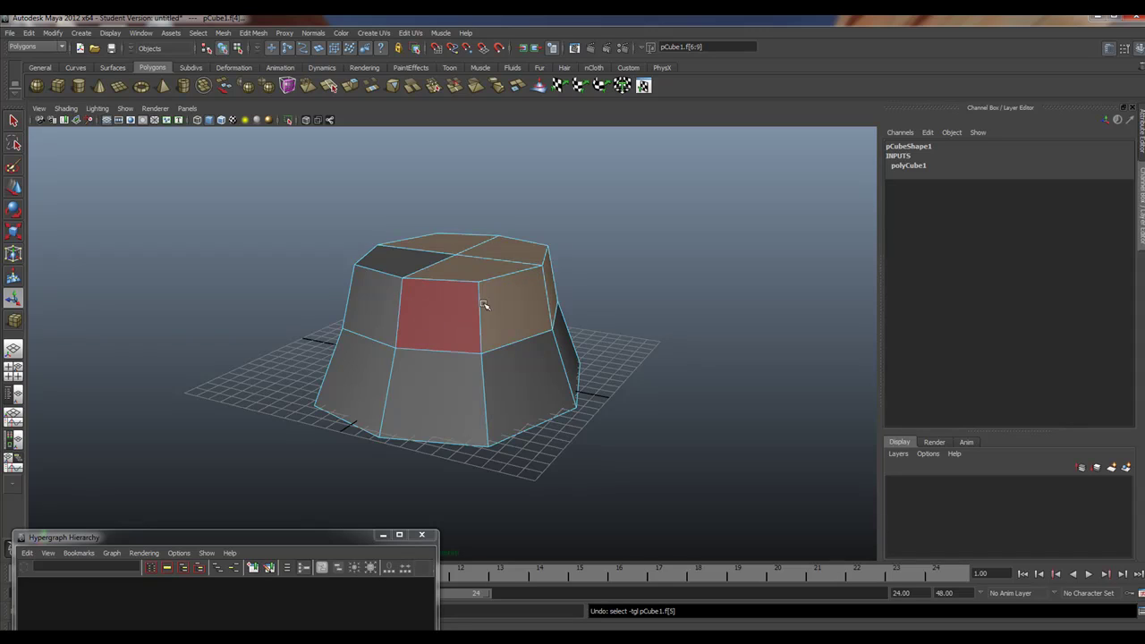
Deselect the side faces, add the missing top face, and extrude the four top faces upward by about 2.8 units
left_click_drag(567, 286, 536, 312)
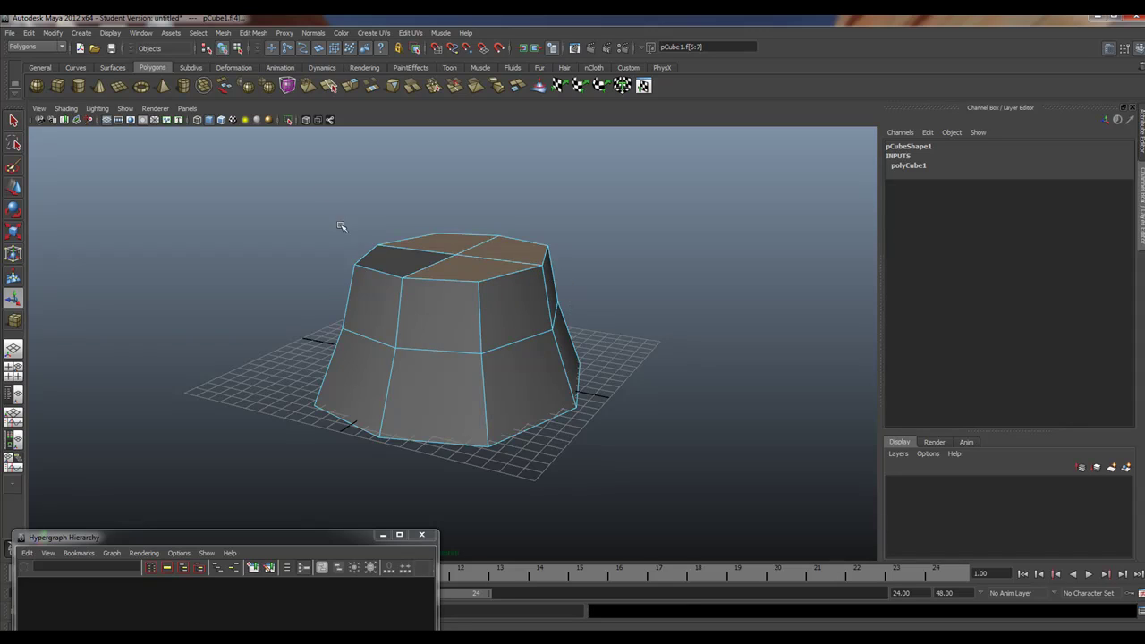
left_click(389, 257)
left_click_drag(358, 284, 477, 312, "alt")
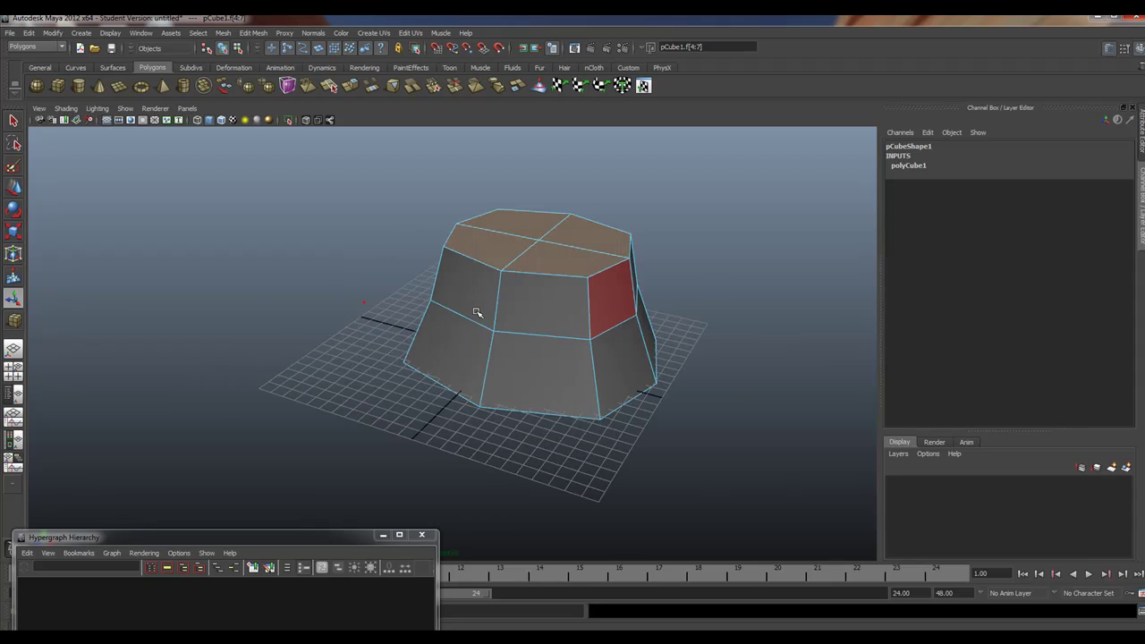
left_click(352, 89)
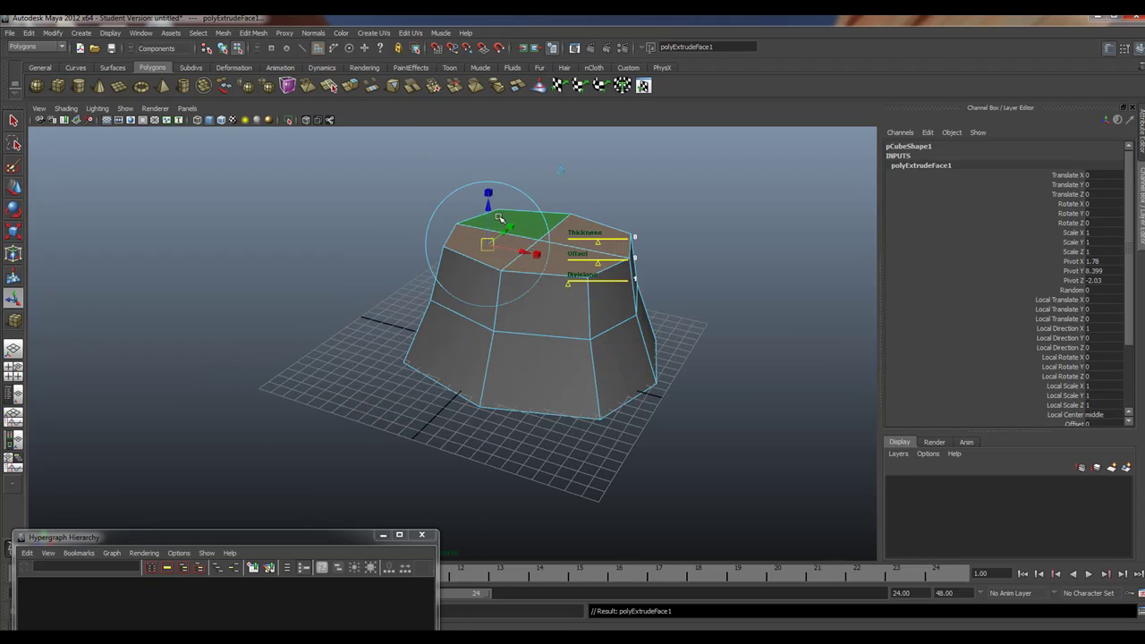
left_click_drag(488, 207, 488, 150)
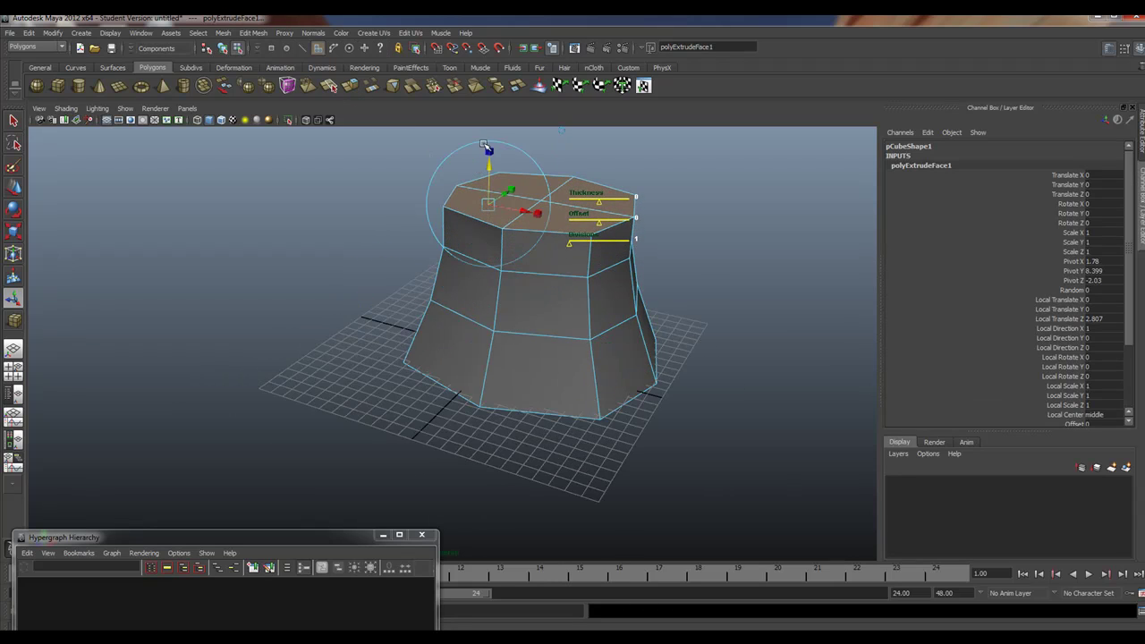
Scale the extruded top faces uniformly inward to a local scale of 0.25
left_click_drag(493, 195, 482, 200)
key("ctrl+z")
left_click_drag(488, 204, 460, 208)
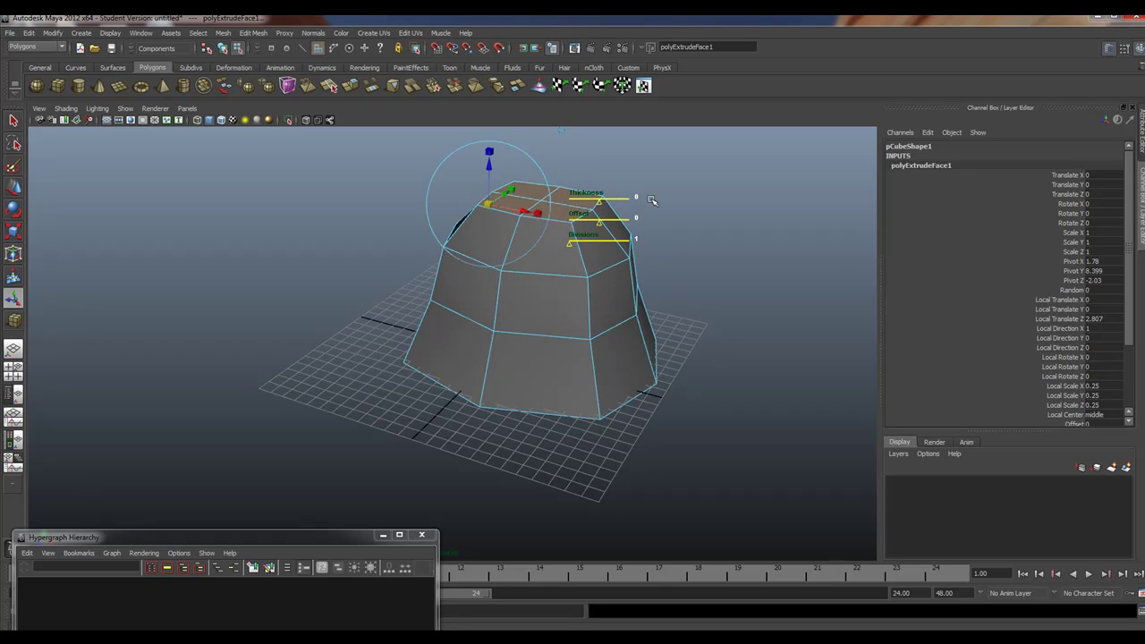
left_click_drag(652, 200, 575, 186, "alt")
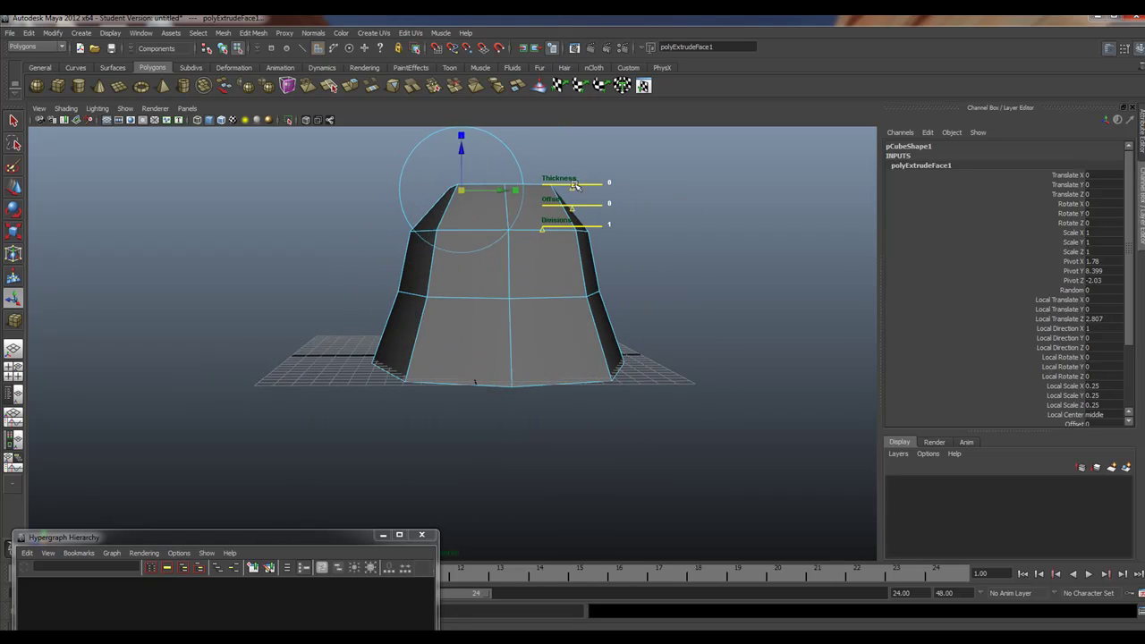
Select the middle and lower faces on one side of the body and move them outward slightly
left_click_drag(410, 326, 412, 326)
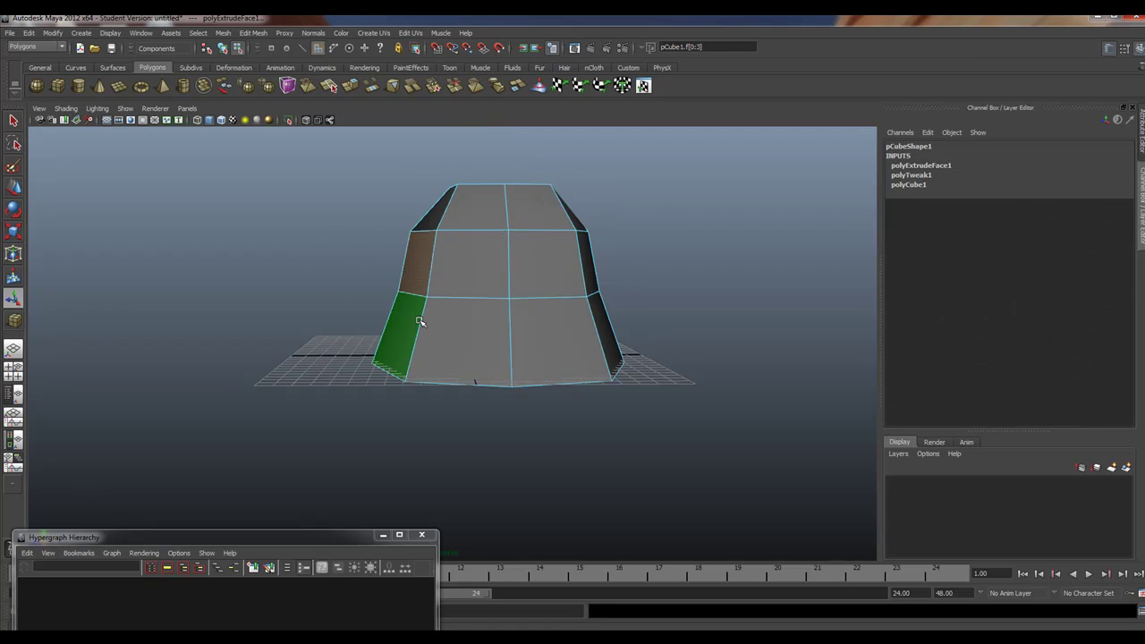
key("w")
mouse_move(360, 299)
left_mouse_down()
mouse_move(330, 298)
mouse_move(342, 298)
left_mouse_up()
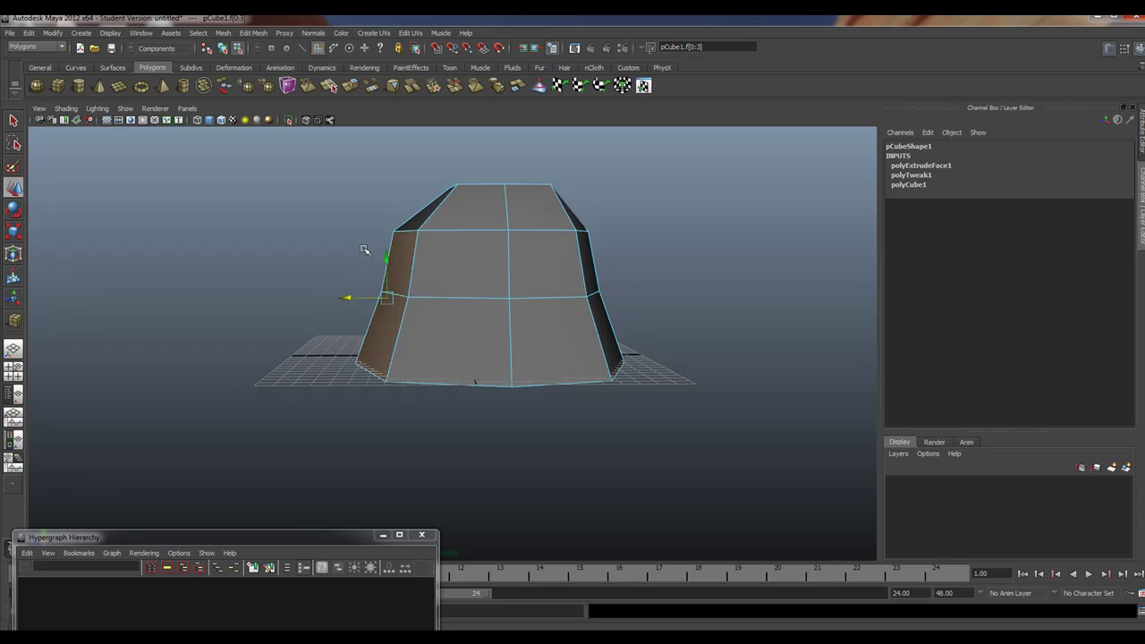
Switch to vertex selection and lower the vertices at one edge of the body's top slightly
left_click_drag(375, 243, 647, 251, "alt")
right_click_drag(357, 234, 398, 245, "alt")
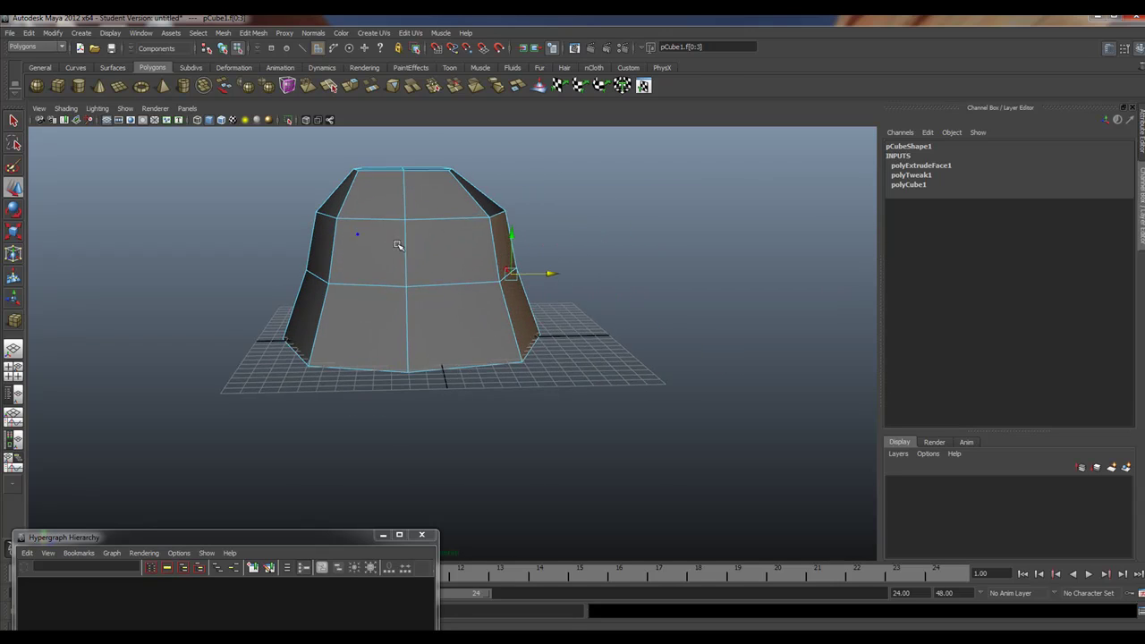
left_click_drag(398, 246, 350, 164, "alt")
right_click_drag(349, 163, 315, 148)
left_click_drag(390, 193, 390, 193)
left_click_drag(355, 147, 354, 158)
Pull groups of the body's side vertices slightly outward, including the corner vertex of the middle ring
left_click_drag(254, 197, 363, 296)
left_click_drag(361, 242, 350, 242)
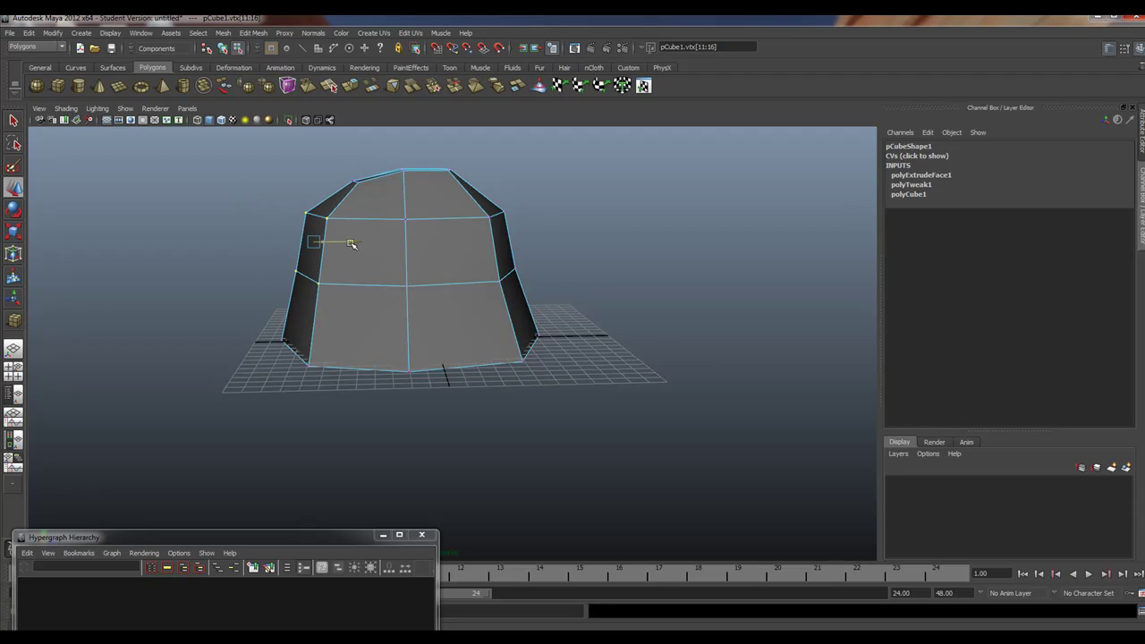
left_click_drag(236, 255, 393, 397)
left_click_drag(345, 312, 365, 274)
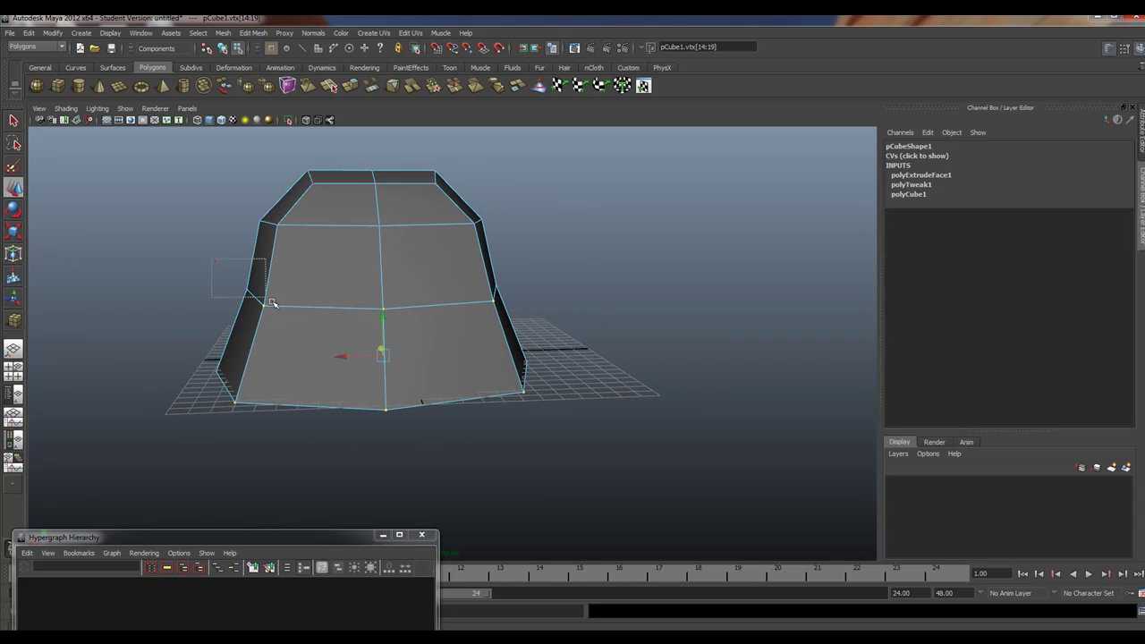
left_click_drag(217, 255, 313, 270, "alt")
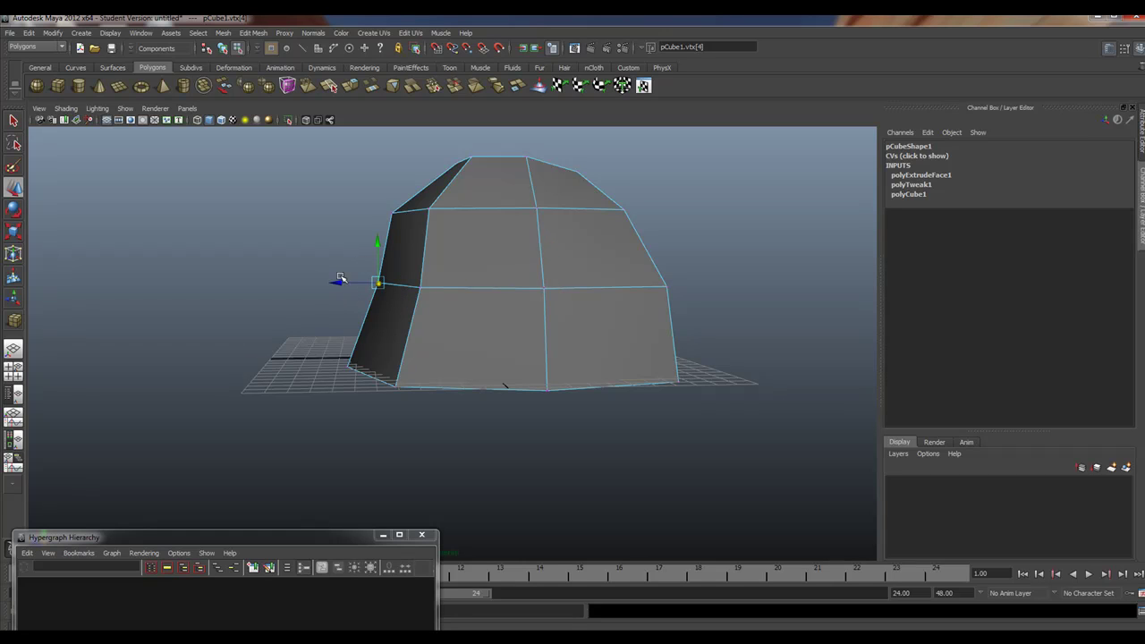
left_click_drag(320, 281, 299, 281)
Return to object selection, preview the body as a smooth mesh, and restore the unsmoothed display
left_click_drag(299, 281, 373, 339, "alt")
right_click_drag(433, 296, 484, 277)
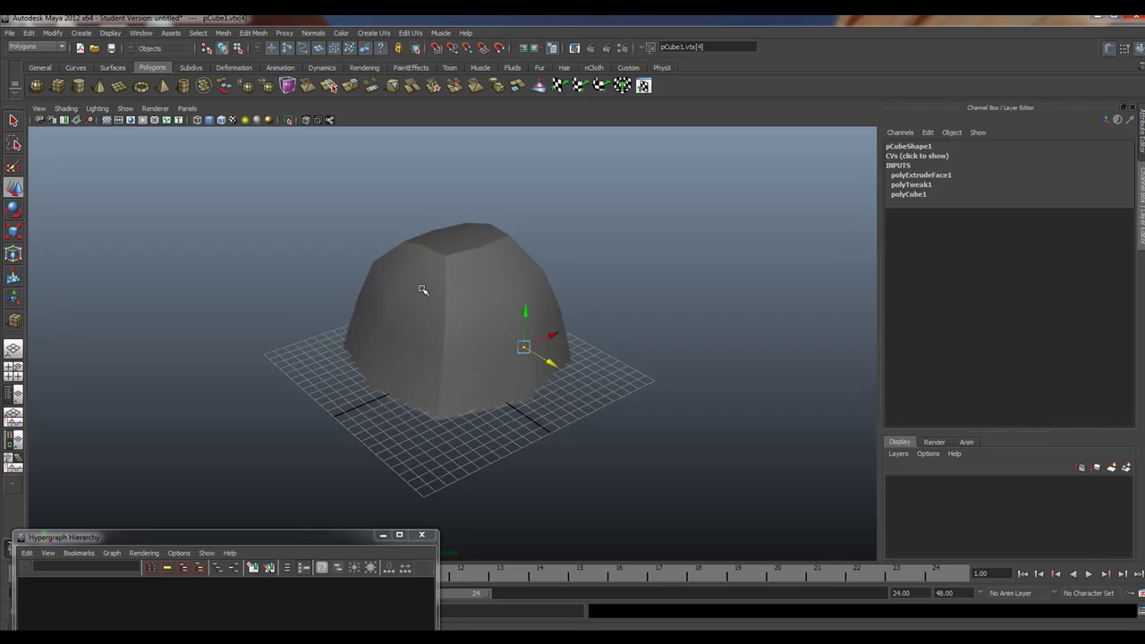
left_click_drag(423, 292, 365, 364, "alt")
key("3")
key("1")
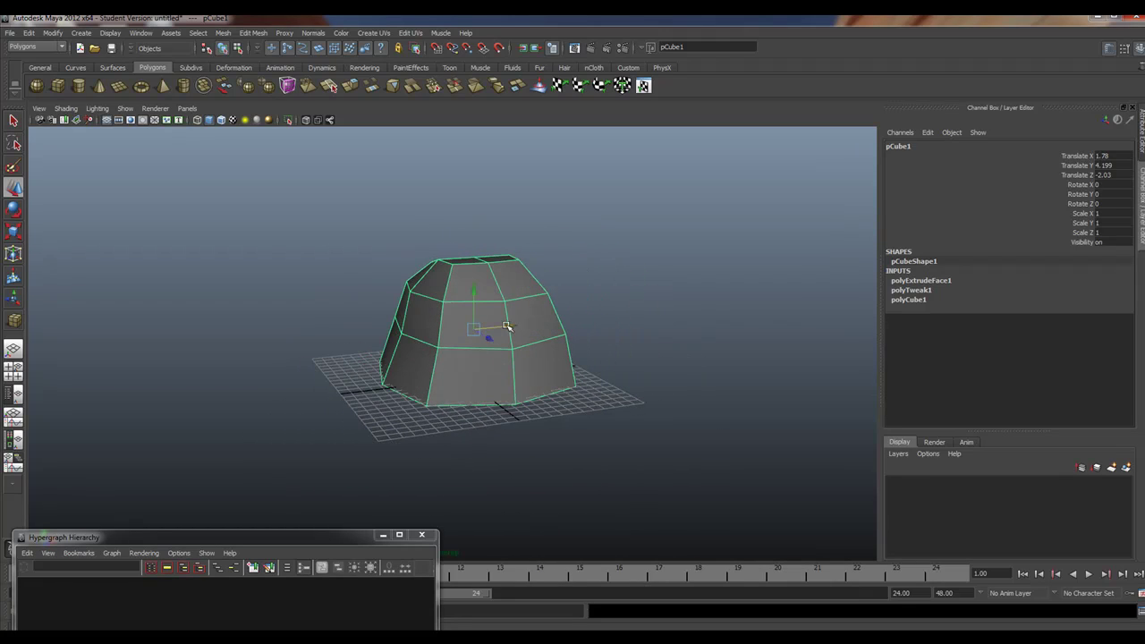
Duplicate the body and move the copy along X to about -18.8, beside the original
key("ctrl+d")
left_click_drag(509, 329, 183, 255)
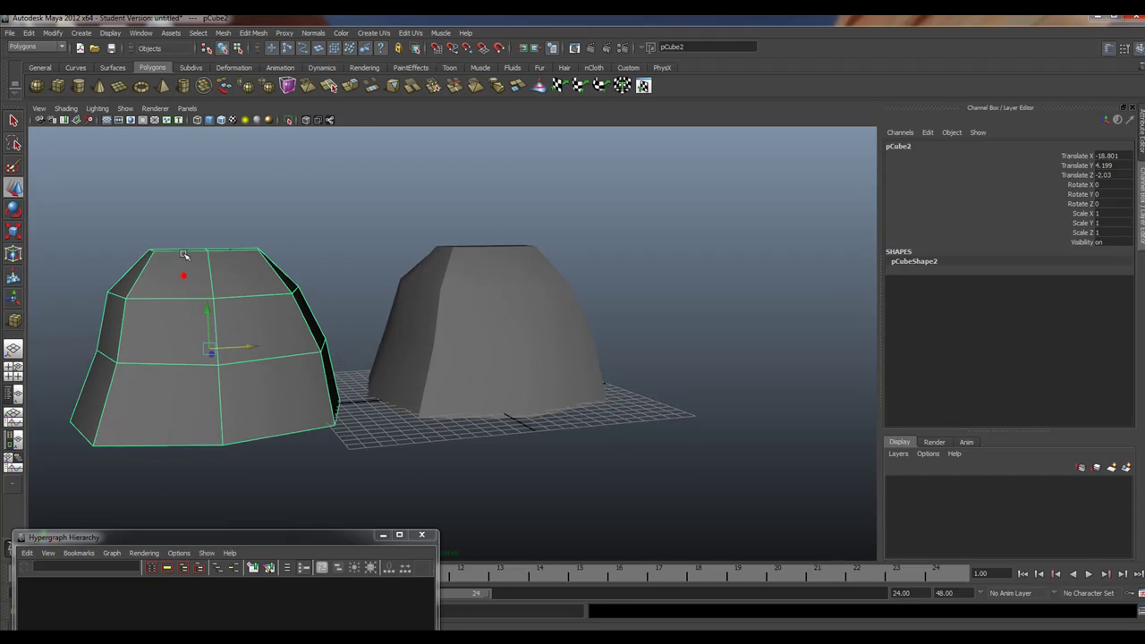
Switch the copy to vertex selection and raise the middle vertices of its top slightly
right_click_drag(205, 249, 202, 222)
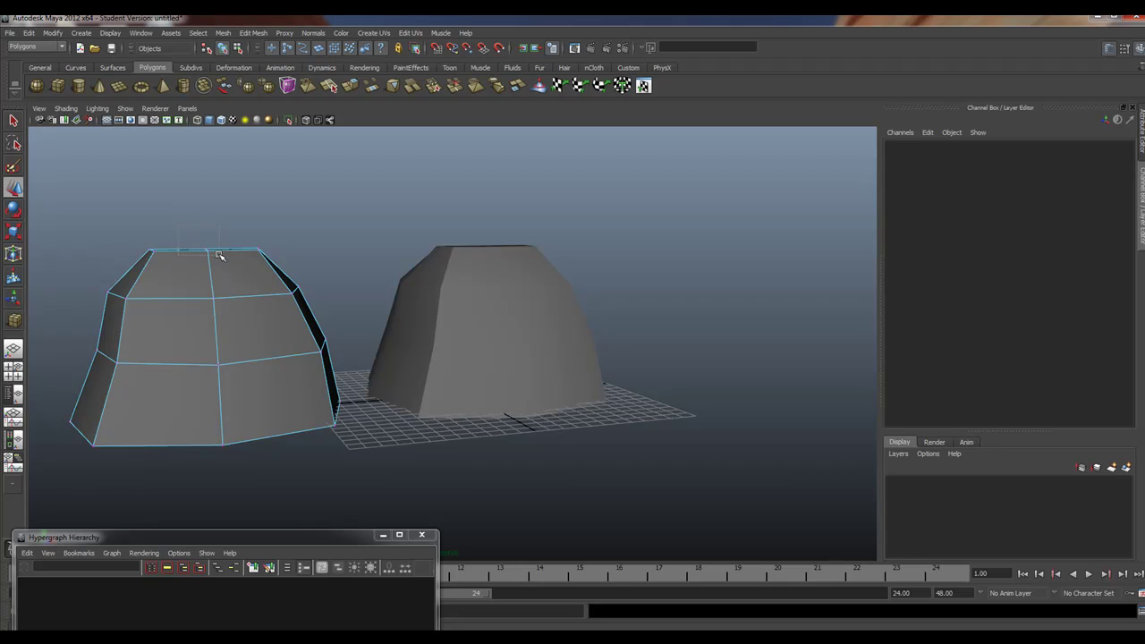
left_click(206, 250)
left_click_drag(204, 219, 202, 205)
left_click_drag(116, 264, 143, 278, "alt")
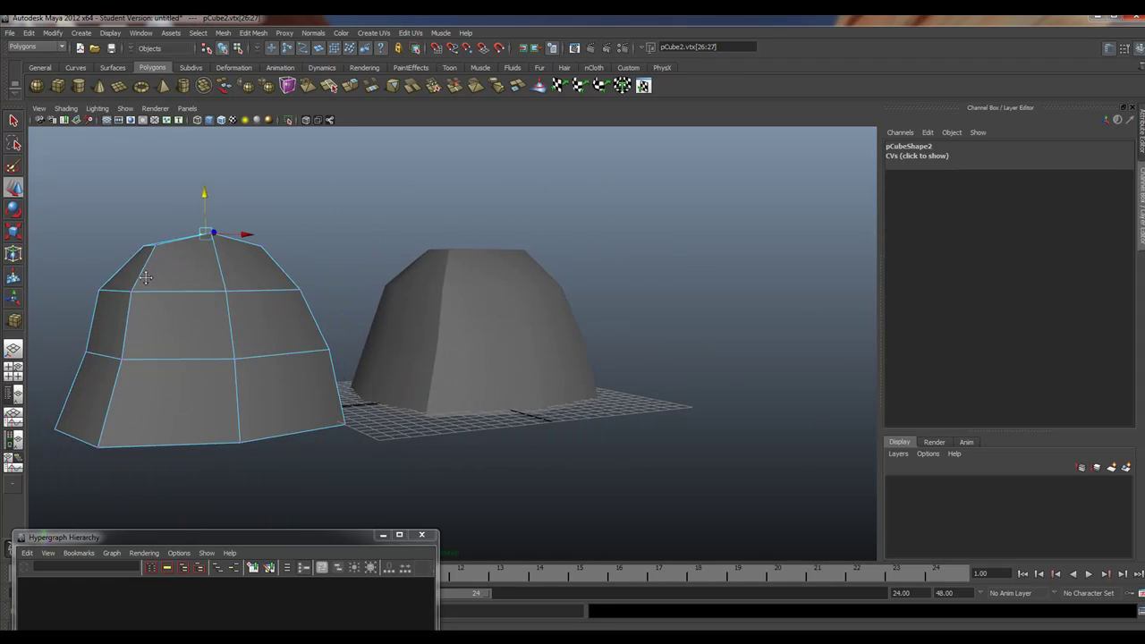
Cut a row of edges just above the copy's middle ring with the Interactive Split Tool, running between opposite middle-ring vertices
middle_click_drag(122, 275, 247, 248, "alt")
right_click_drag(248, 248, 259, 299, "alt")
left_click_drag(183, 304, 243, 310, "alt")
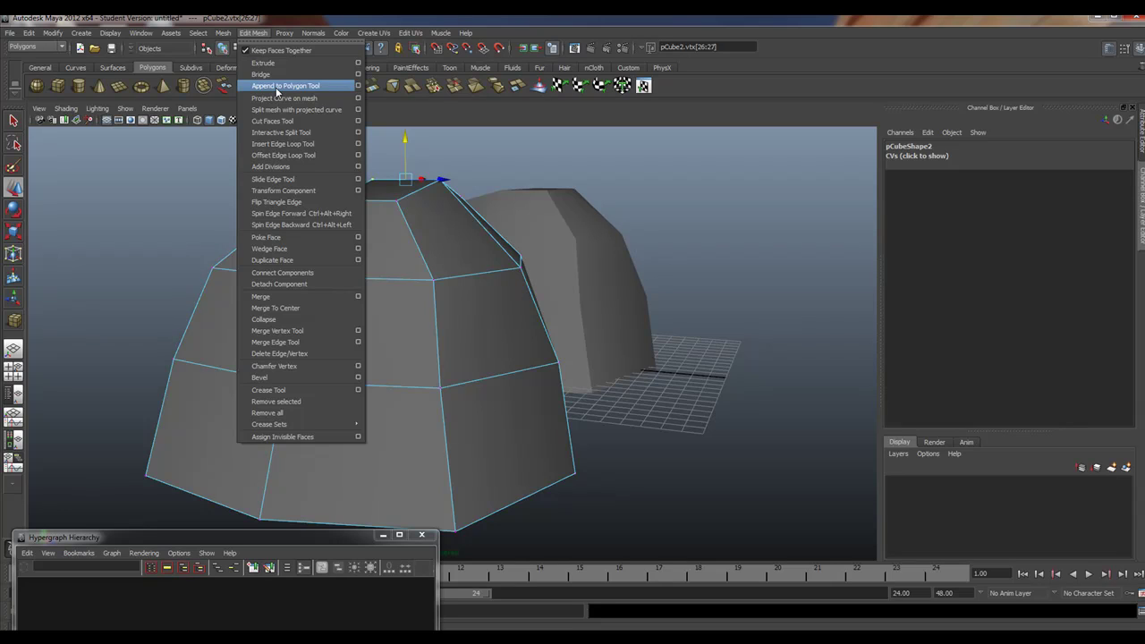
left_click(288, 132)
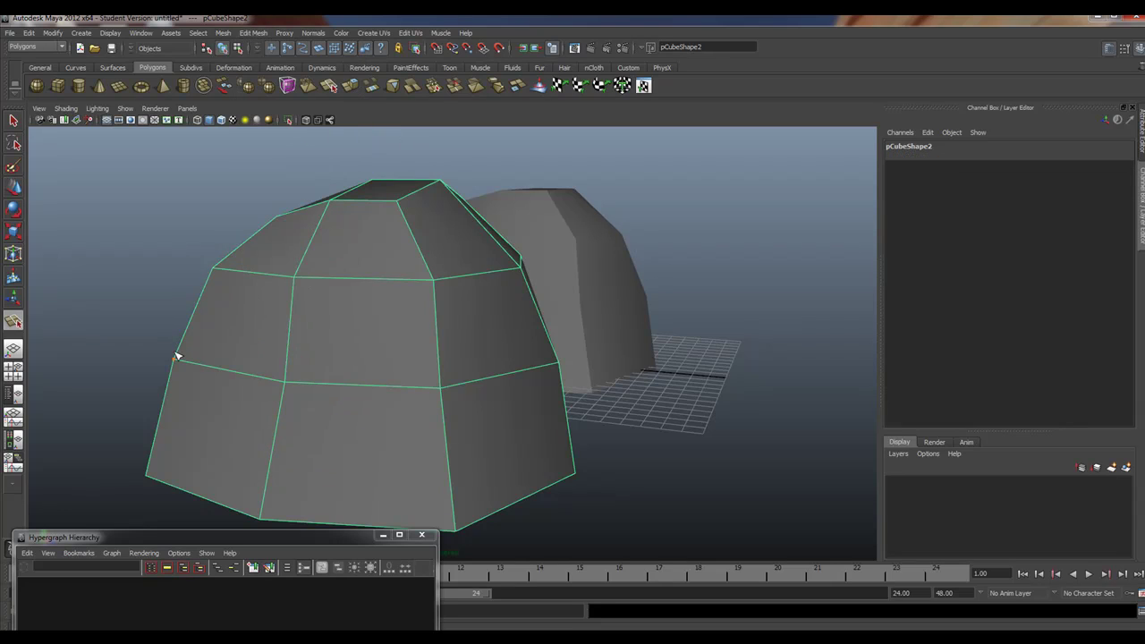
left_click_drag(176, 356, 261, 358, "alt")
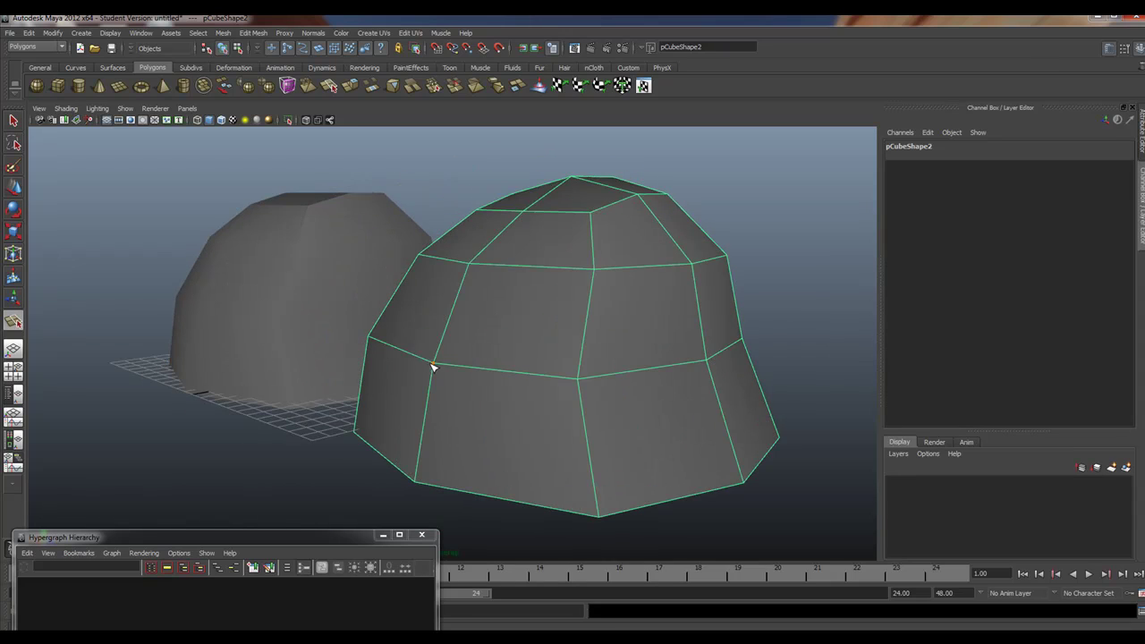
left_click(569, 339)
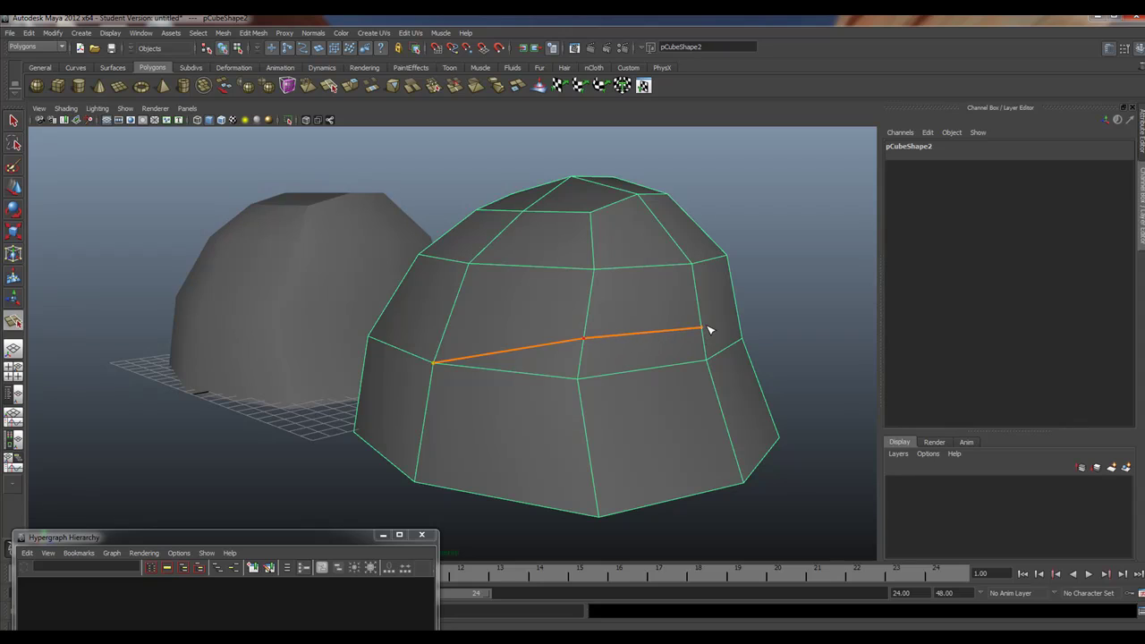
left_click_drag(705, 329, 611, 334, "alt")
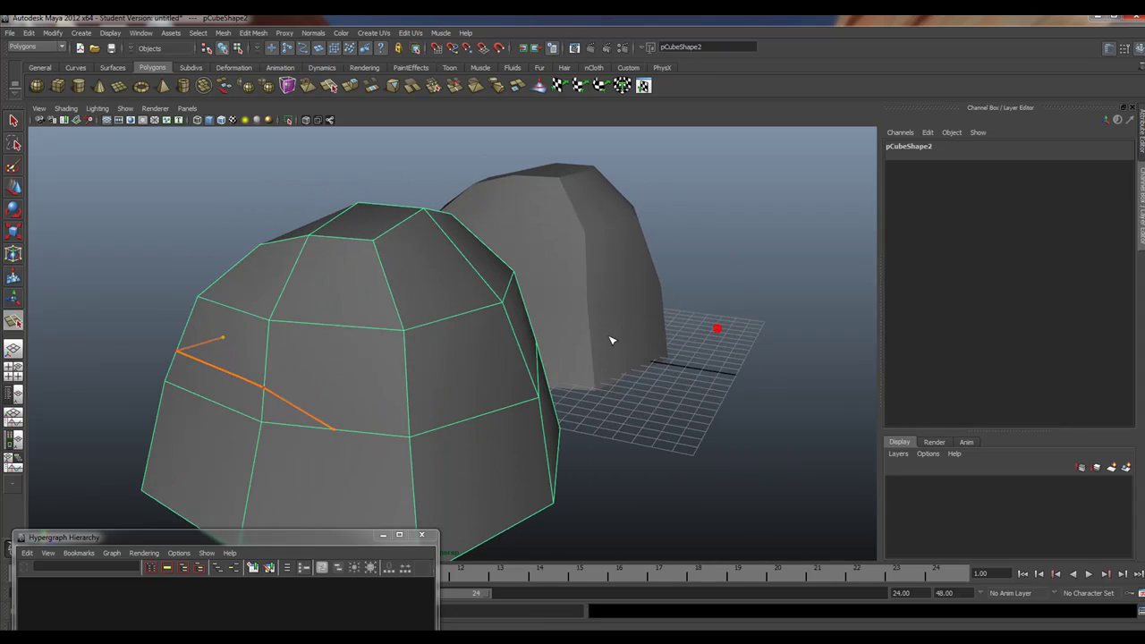
left_click(406, 386)
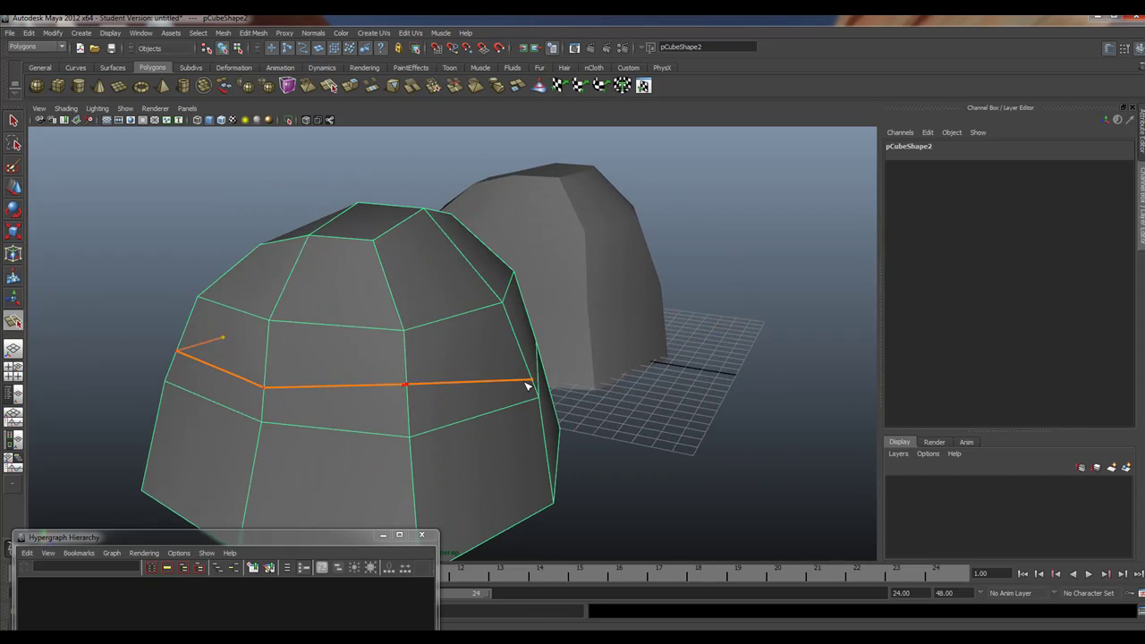
left_click(538, 398)
key("Return")
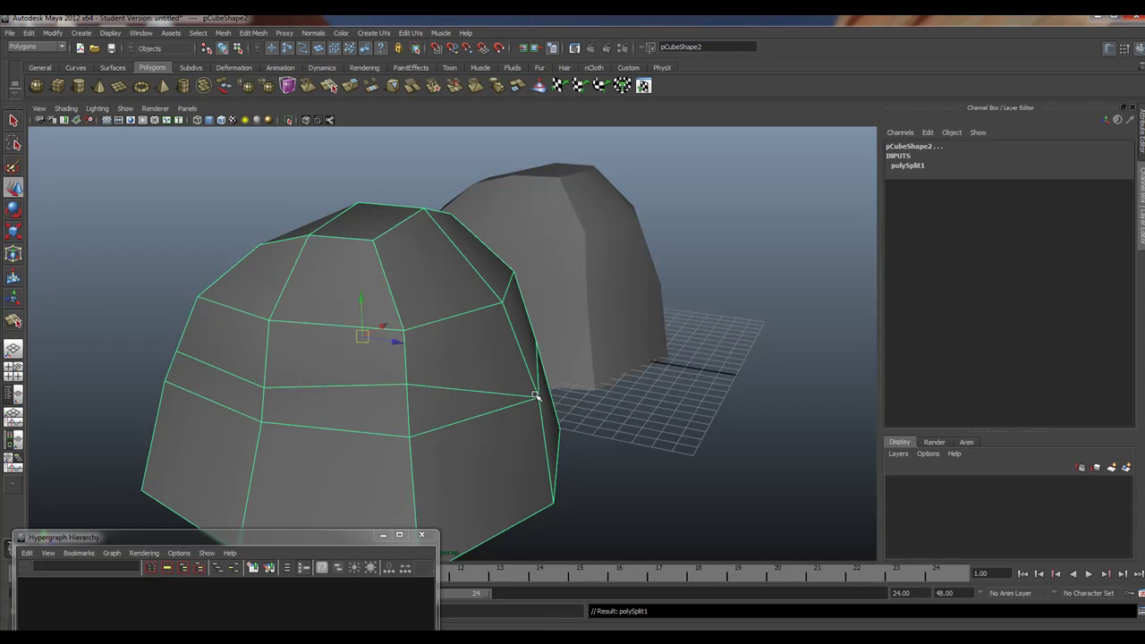
Cut a matching row of edges just below the copy's middle ring, ending at the same two side vertices
left_click_drag(409, 394, 444, 377, "alt")
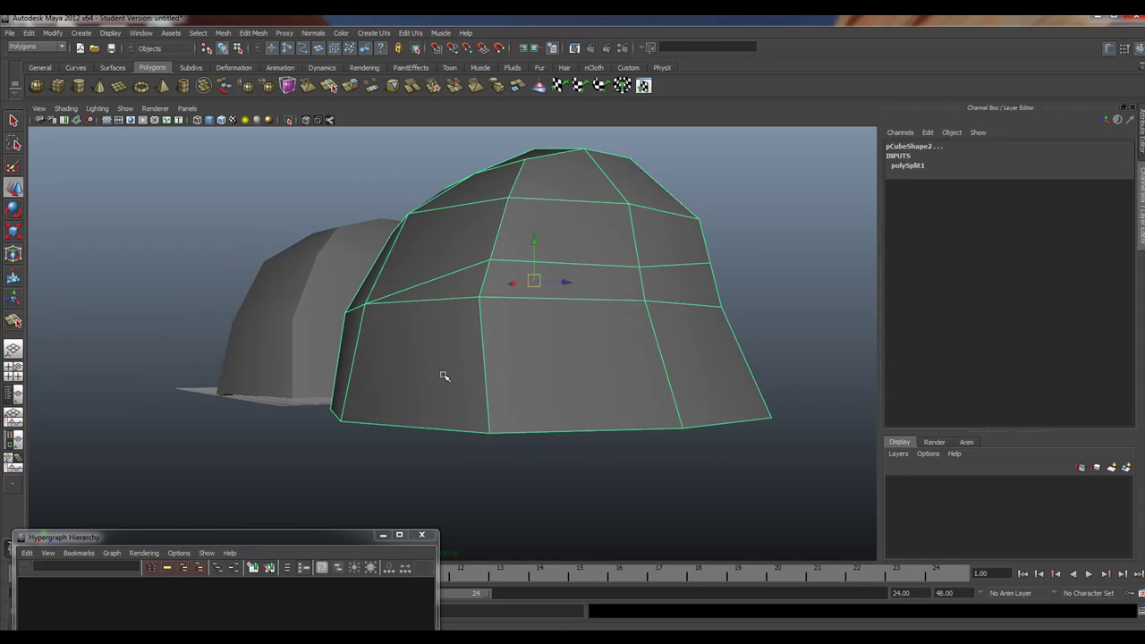
left_click_drag(90, 539, 377, 525)
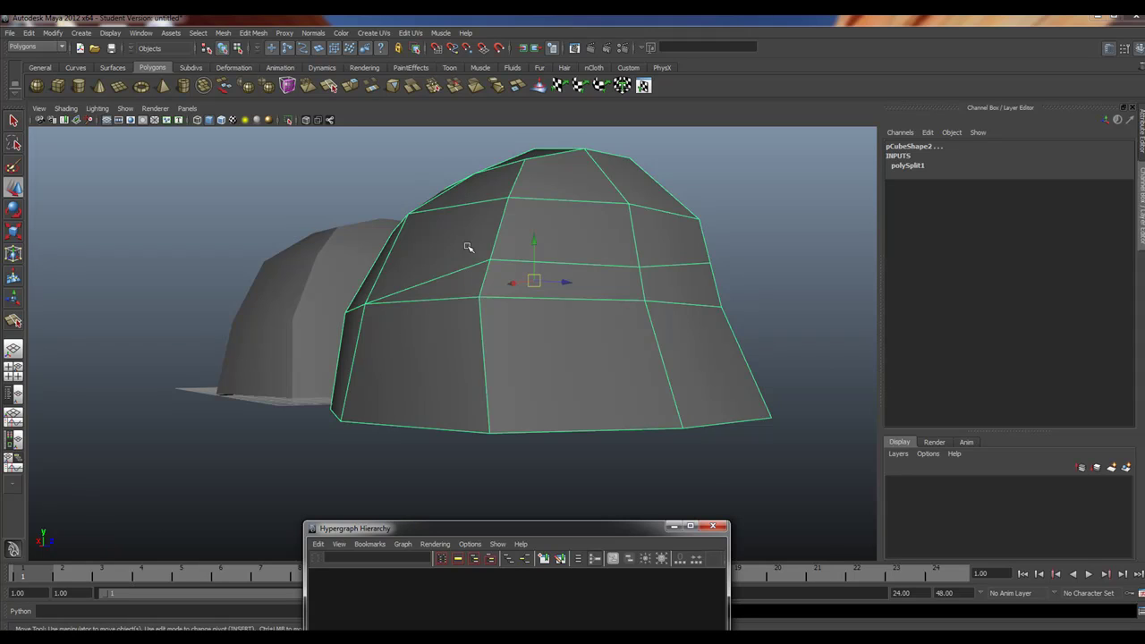
left_click_drag(467, 247, 265, 267, "alt")
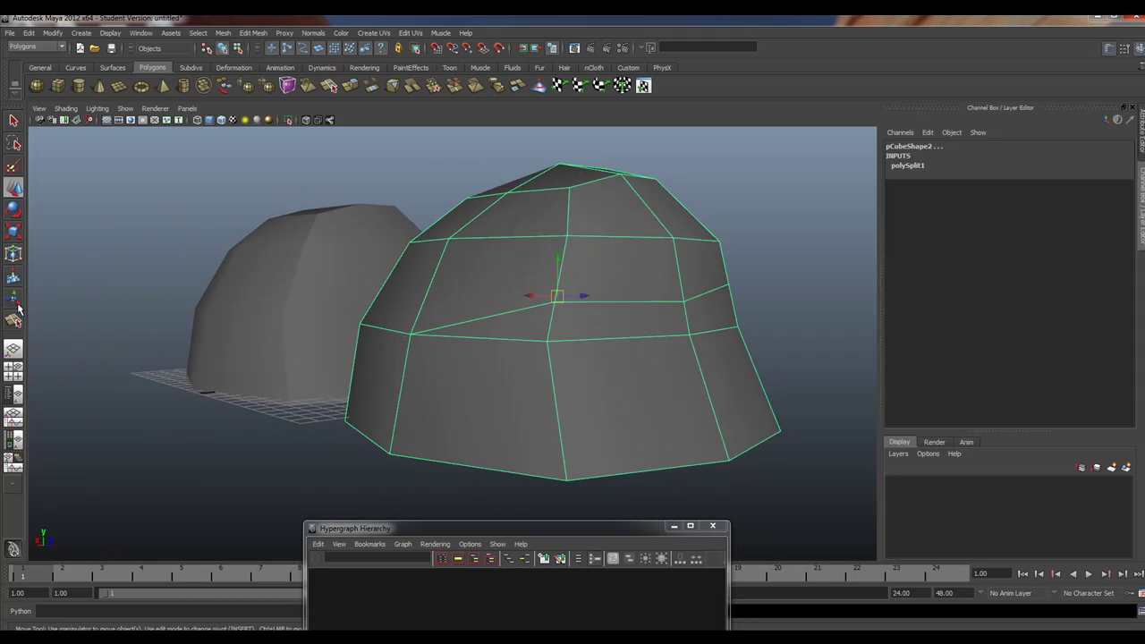
left_click(15, 319)
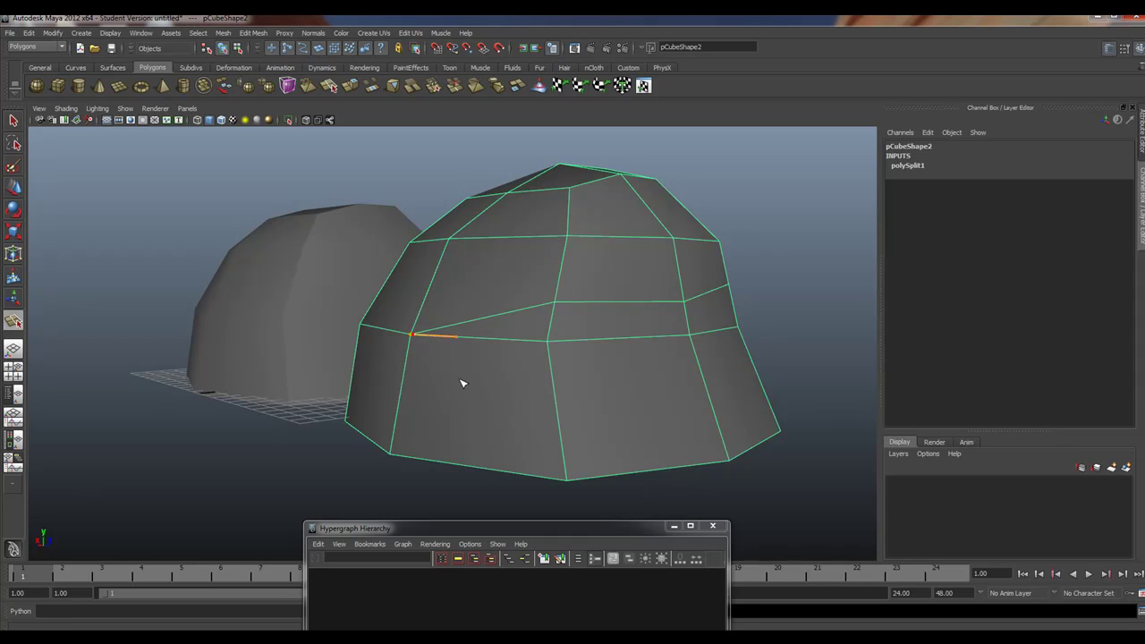
left_click(548, 383)
left_click_drag(684, 378, 592, 386)
left_click_drag(422, 399, 438, 407)
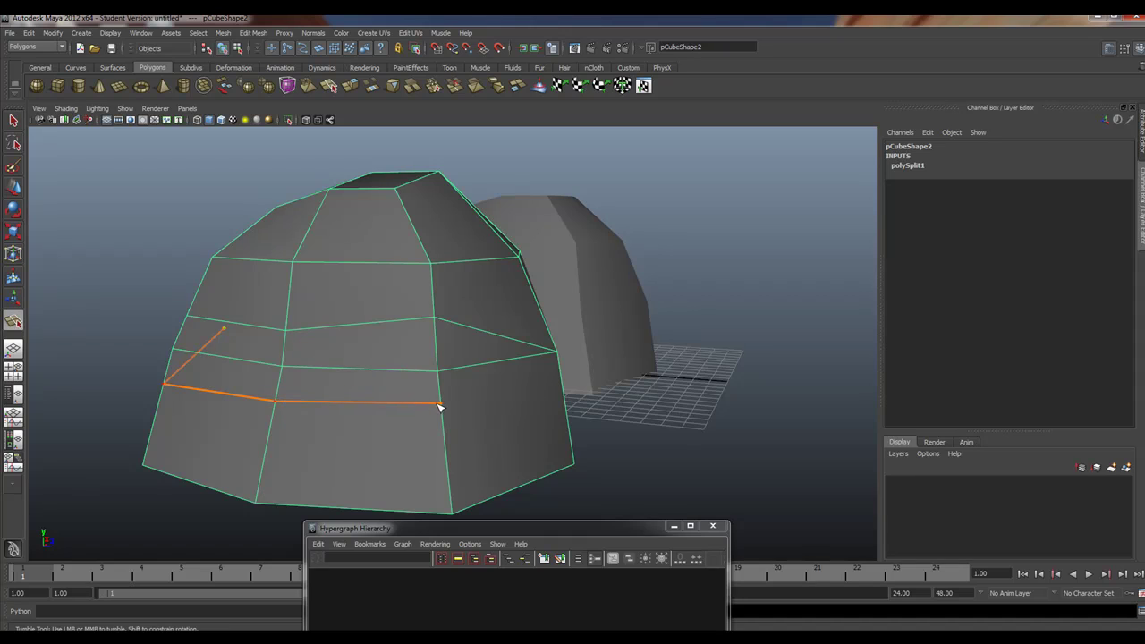
left_click(556, 355)
key("w")
Select the row of edges between the two cuts and push it inward to form a horizontal groove
left_click_drag(556, 355, 676, 367, "alt")
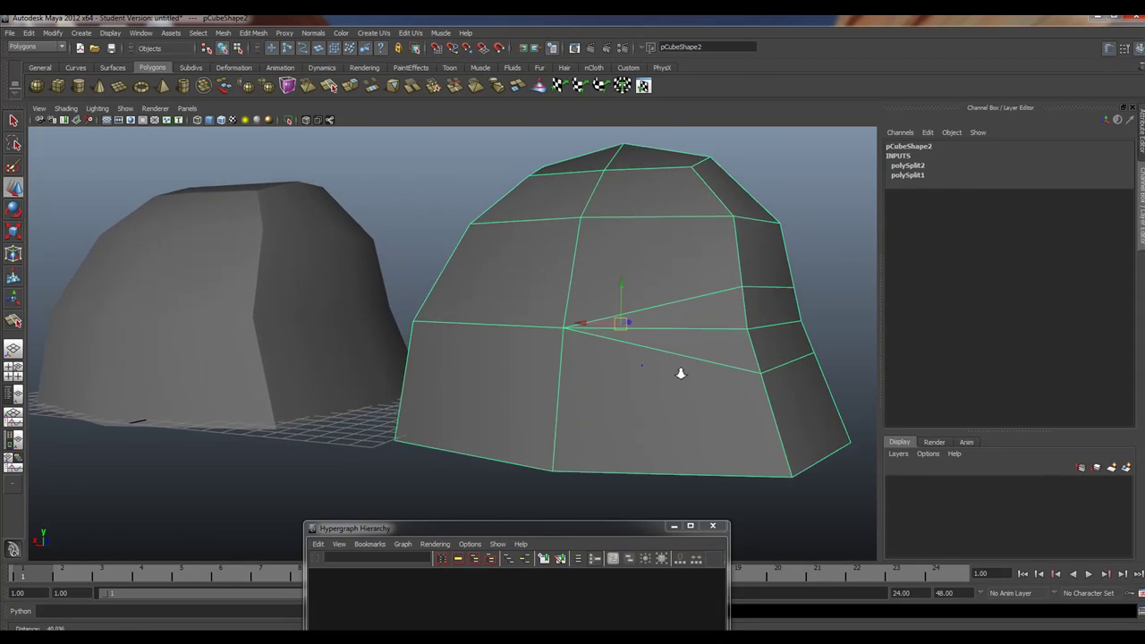
middle_click_drag(661, 367, 512, 362, "alt")
scroll(501, 365, "up", 4)
right_click_drag(608, 339, 608, 311)
double_click(608, 336)
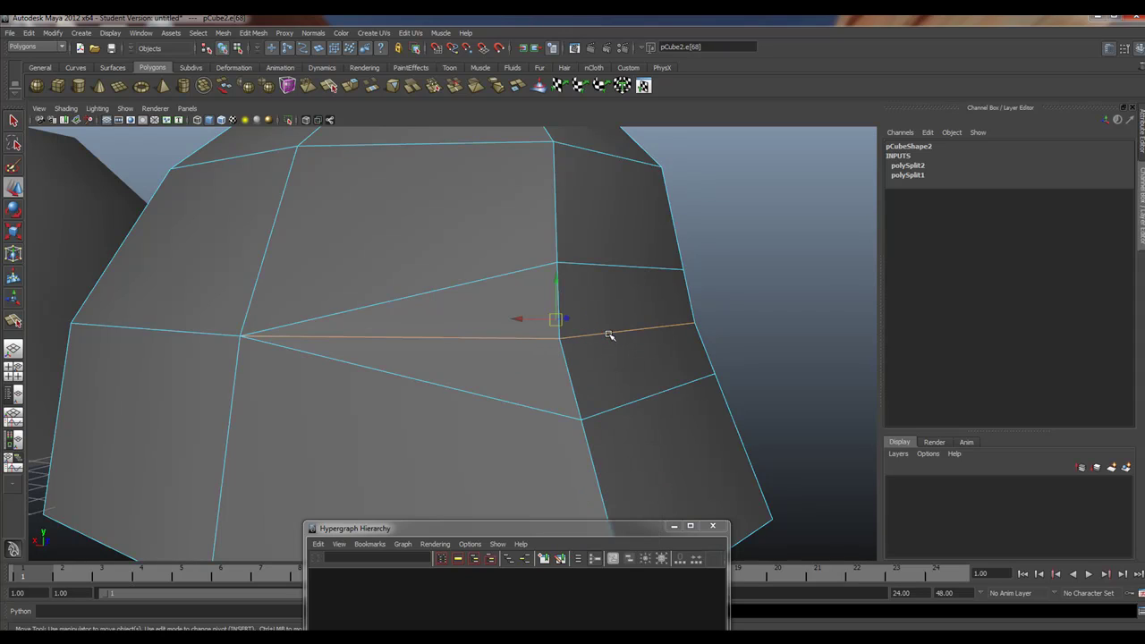
left_click_drag(523, 317, 509, 325)
Insert two horizontal edge loops around the copy, one above the groove and one through the lower section
left_click_drag(656, 332, 255, 253, "alt")
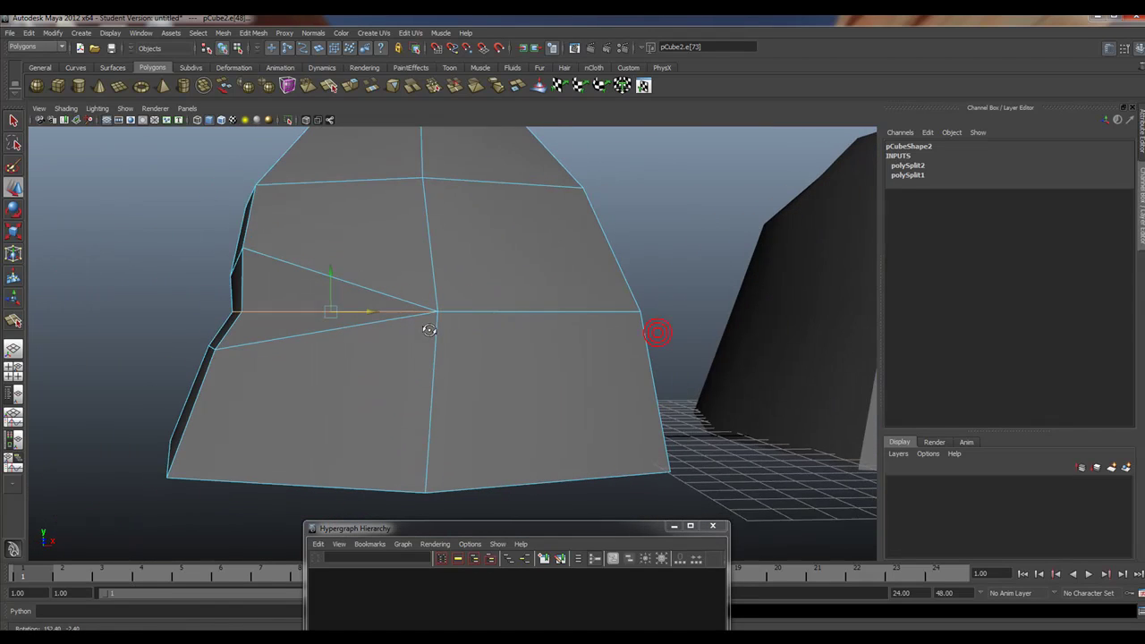
left_click_drag(212, 330, 259, 332, "alt")
right_click_drag(258, 332, 459, 371, "alt")
left_click_drag(459, 370, 506, 315, "alt")
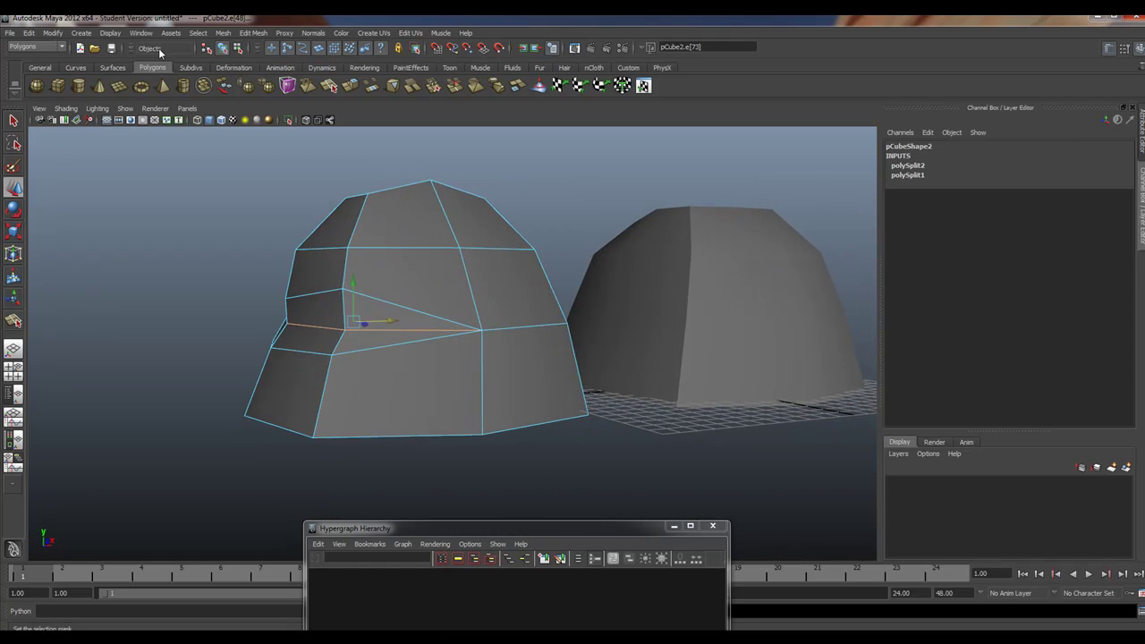
left_click(263, 33)
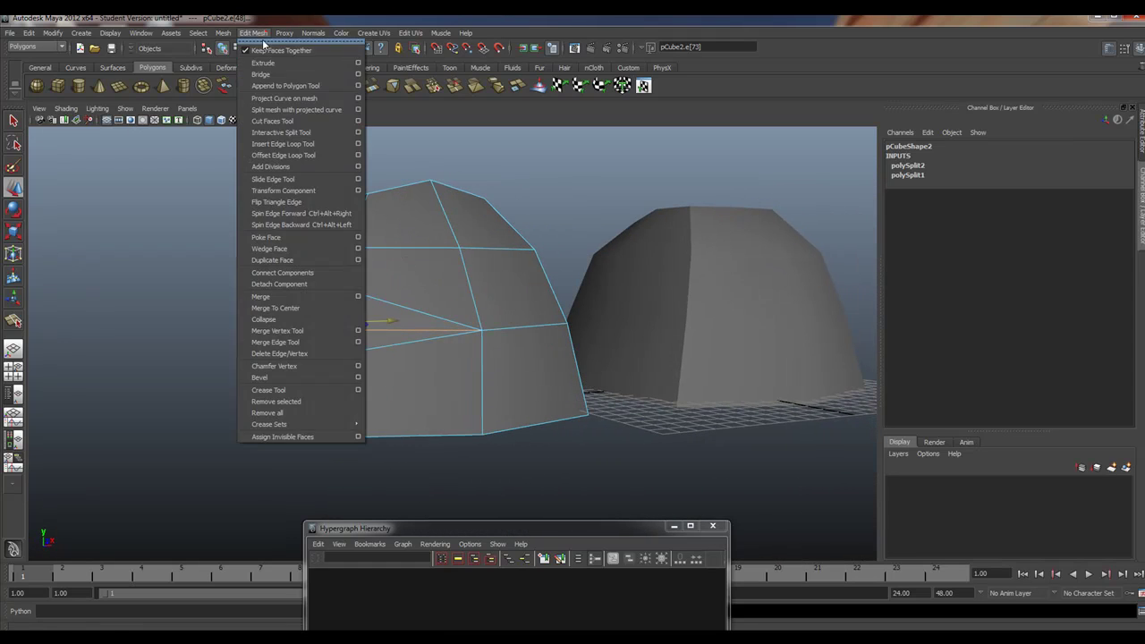
left_click(289, 145)
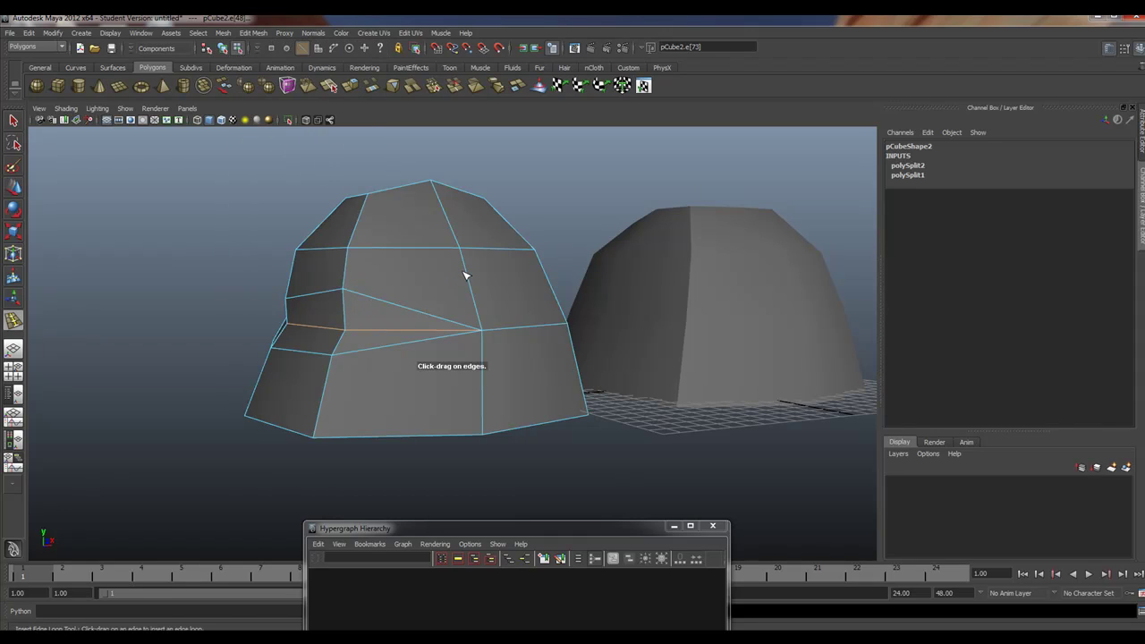
left_click_drag(465, 275, 464, 267)
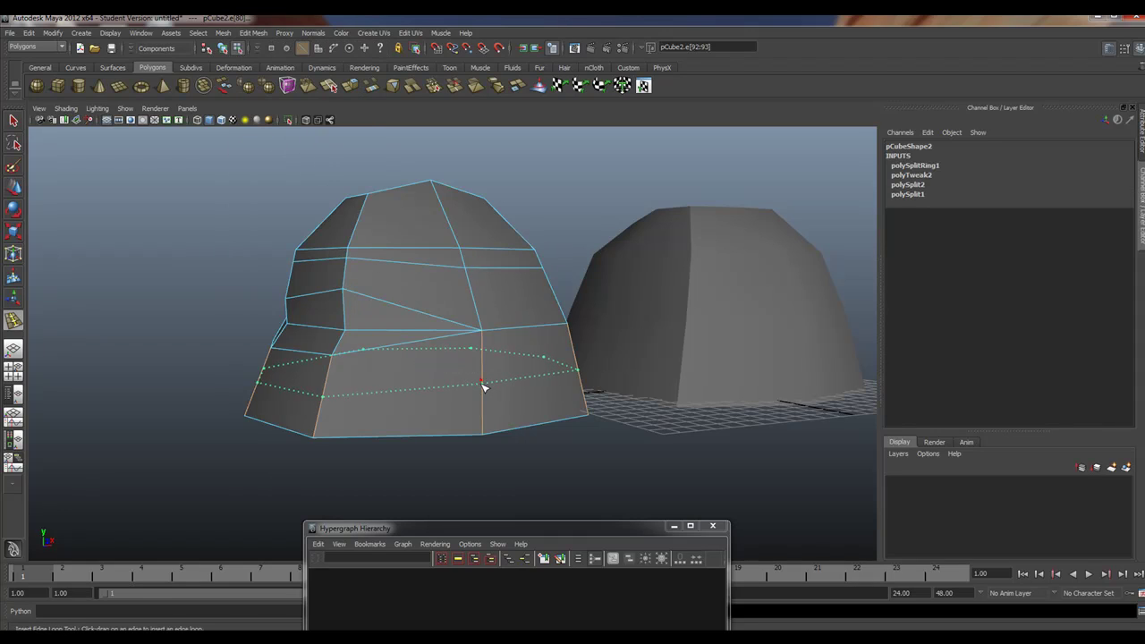
left_click_drag(482, 386, 482, 387)
Insert three vertical edge loops running over the copy's top and down its sides
left_click_drag(502, 299, 434, 254, "alt")
left_click_drag(433, 254, 526, 307, "alt")
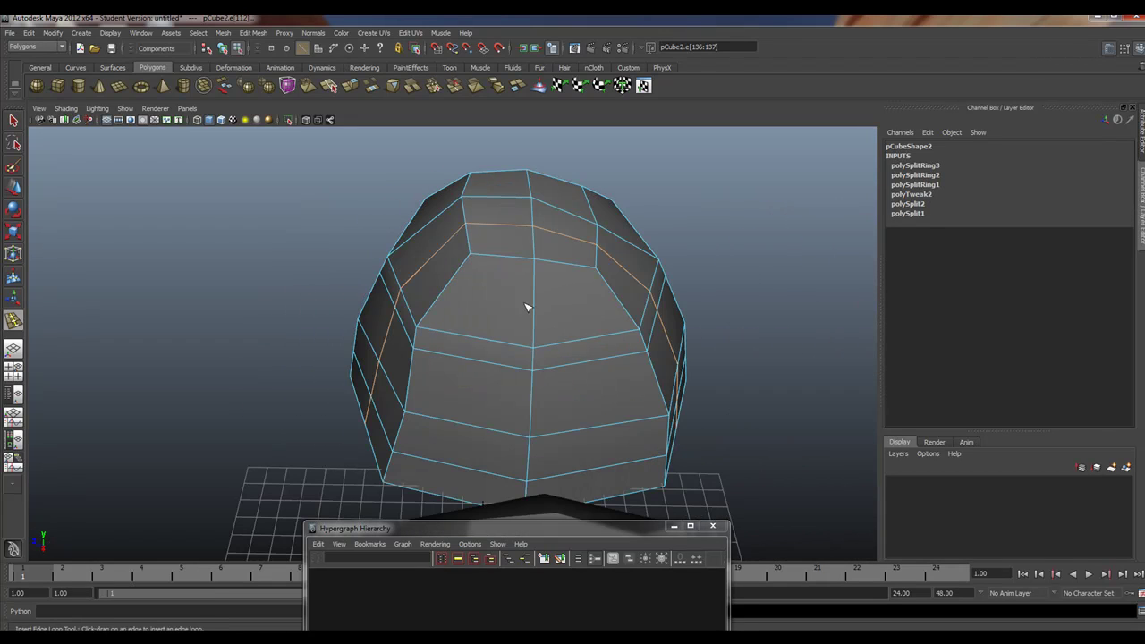
left_click(502, 259)
left_click_drag(501, 258, 369, 232)
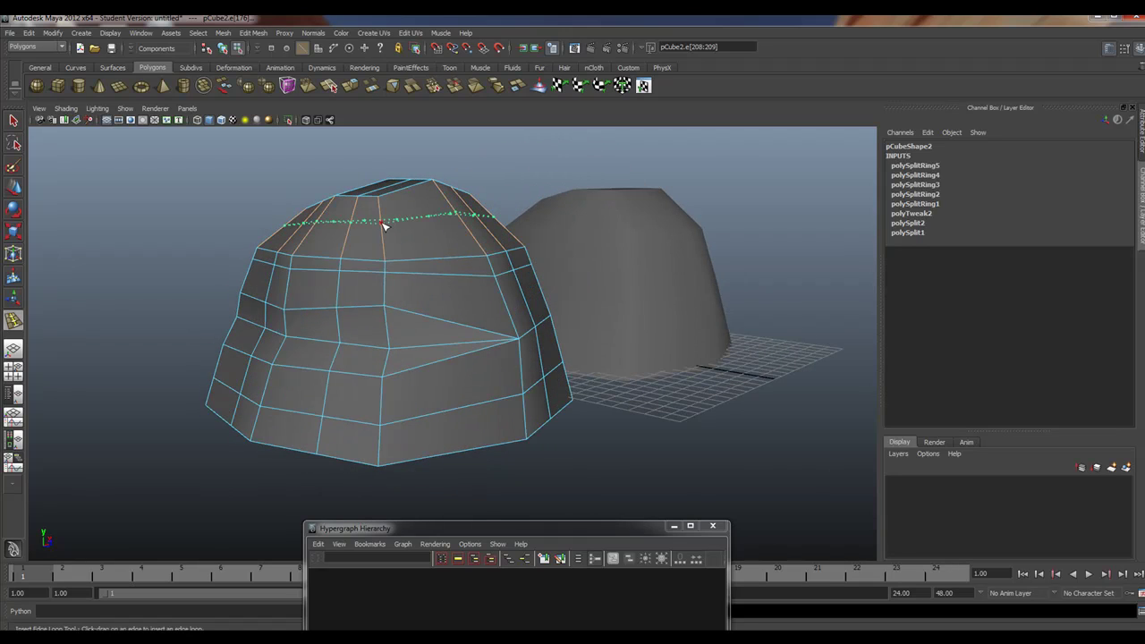
Insert a horizontal edge loop around the sloping section just below the copy's top
left_click(383, 226)
mouse_move(271, 273)
left_mouse_down("alt")
mouse_move(382, 265)
mouse_move(371, 281)
mouse_move(352, 275)
mouse_move(477, 280)
mouse_move(238, 273)
mouse_move(107, 308)
mouse_move(184, 277)
mouse_move(306, 263)
mouse_move(292, 263)
left_mouse_up("alt")
right_click_drag(291, 263, 363, 281, "alt")
left_click_drag(363, 280, 316, 278, "alt")
right_click_drag(297, 268, 332, 285, "alt")
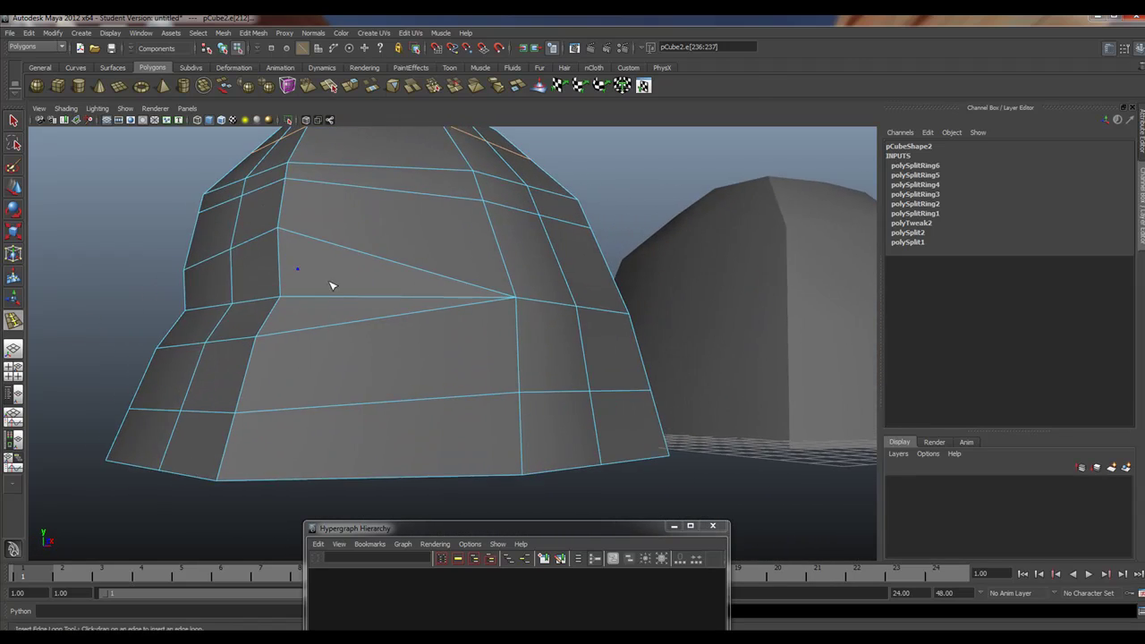
Use the Slide Edge Tool to slide the edges just above and below the groove near its front corner toward the groove's centre
left_click_drag(330, 286, 274, 279, "alt")
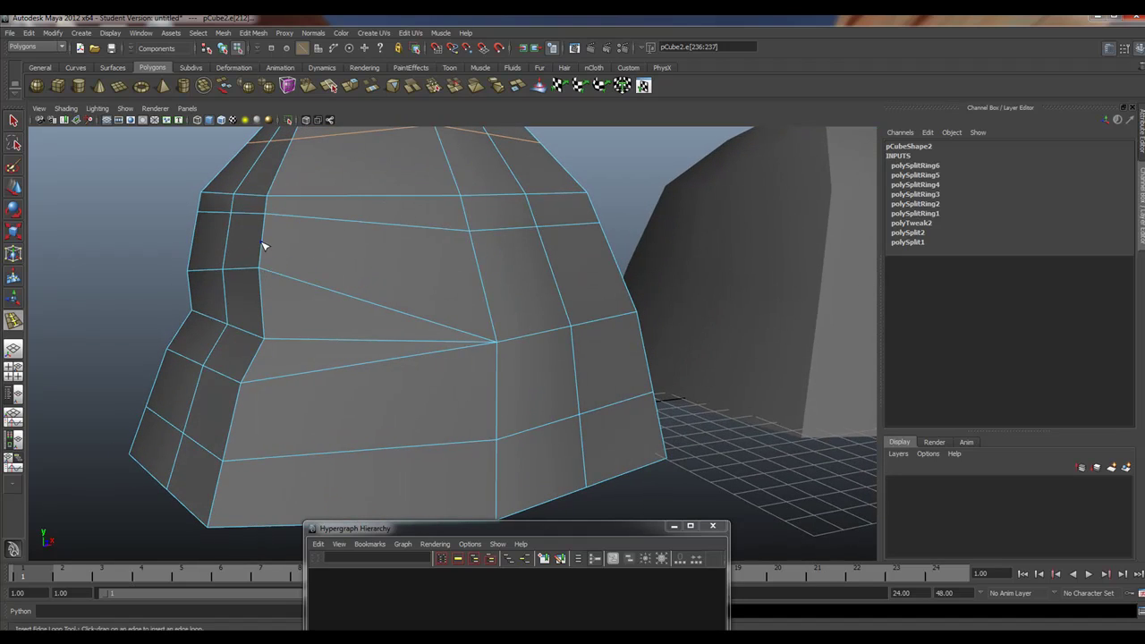
right_click_drag(259, 228, 264, 238)
key("w")
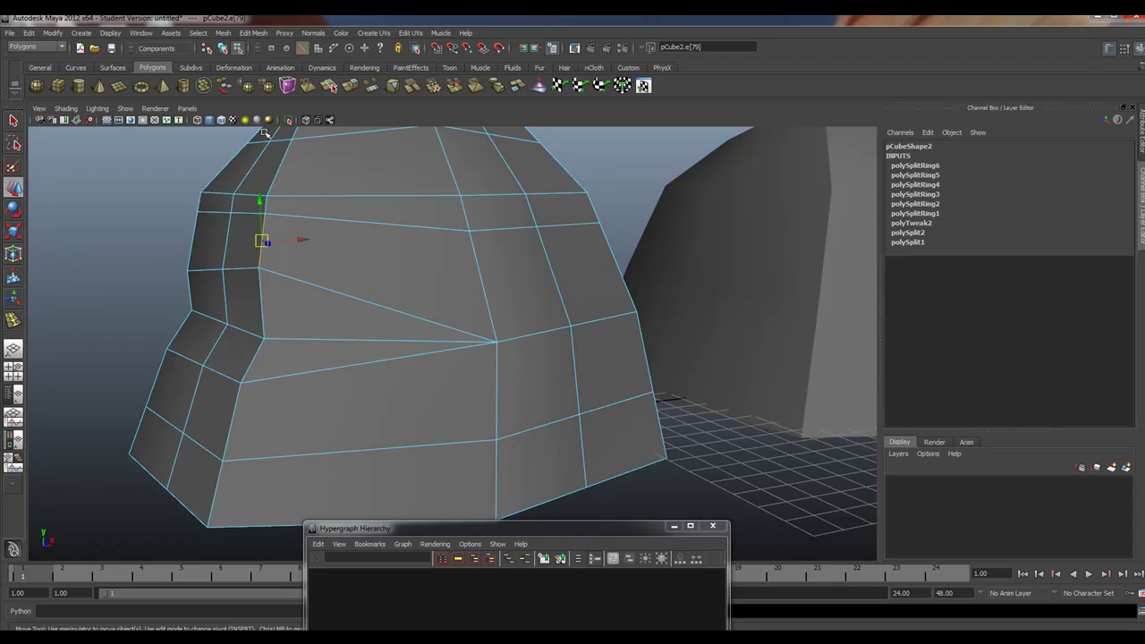
left_click(253, 33)
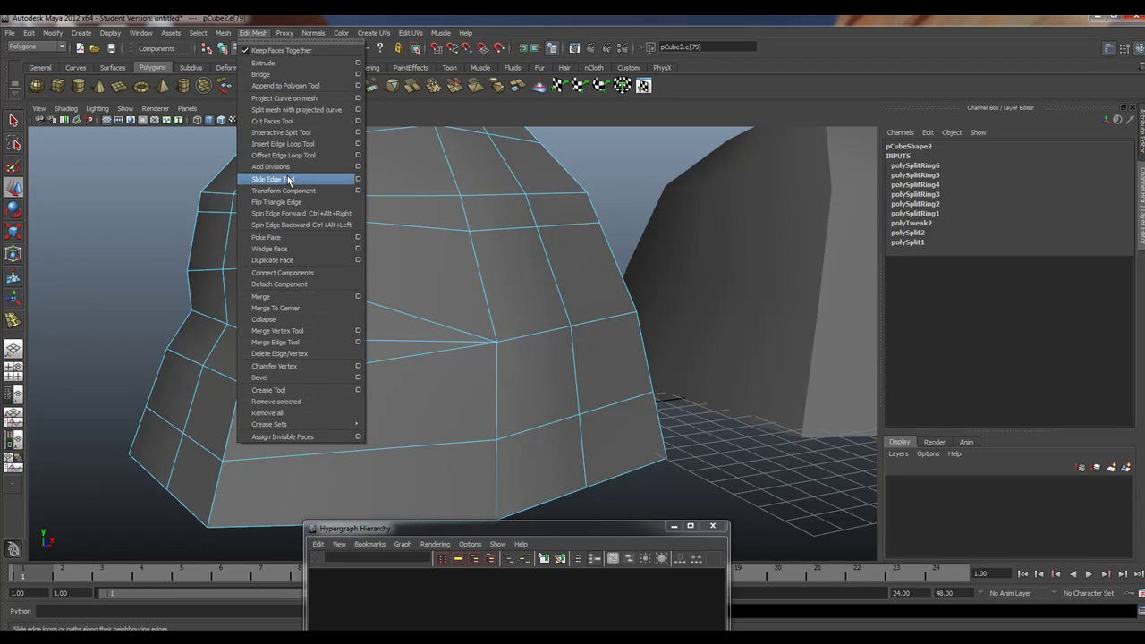
left_click(289, 180)
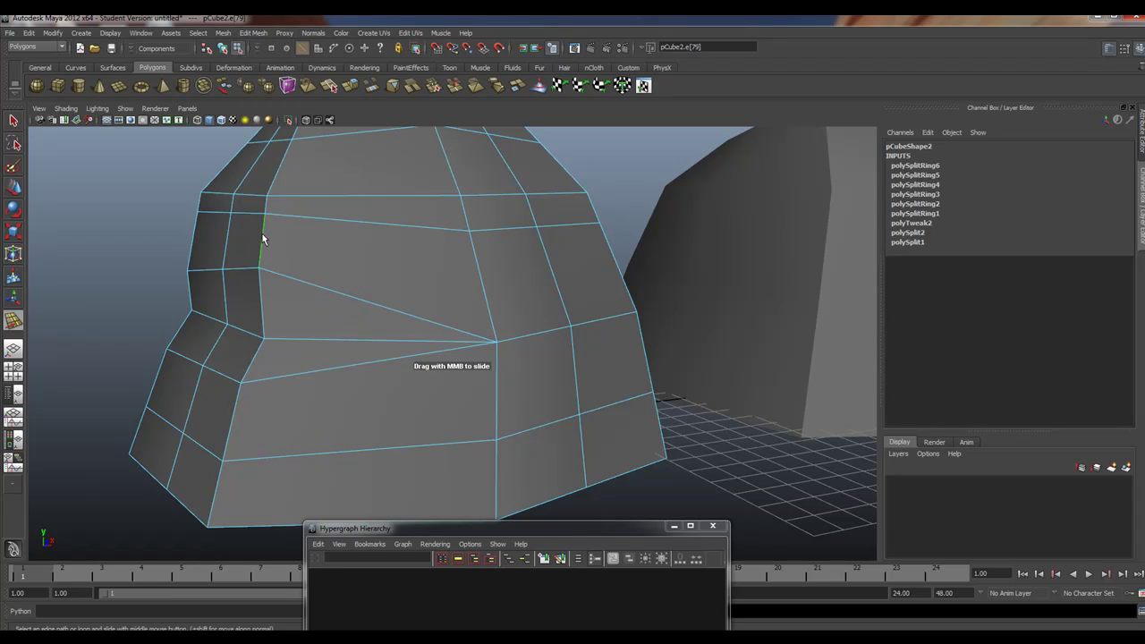
middle_click_drag(262, 234, 261, 239)
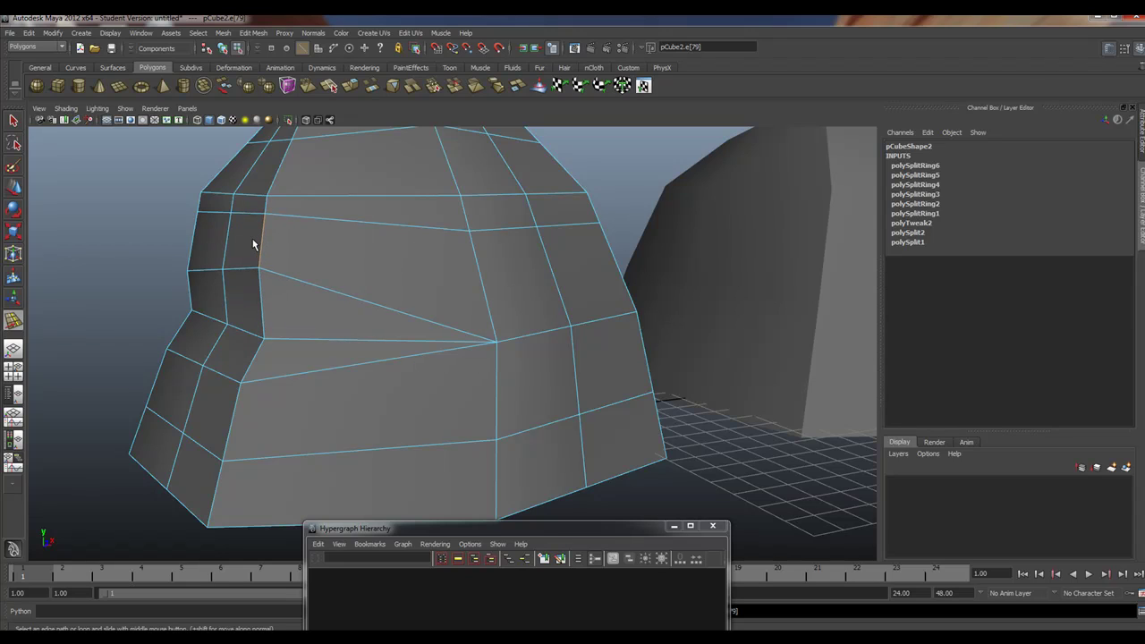
left_click(245, 266)
scroll(248, 267, "down", 1)
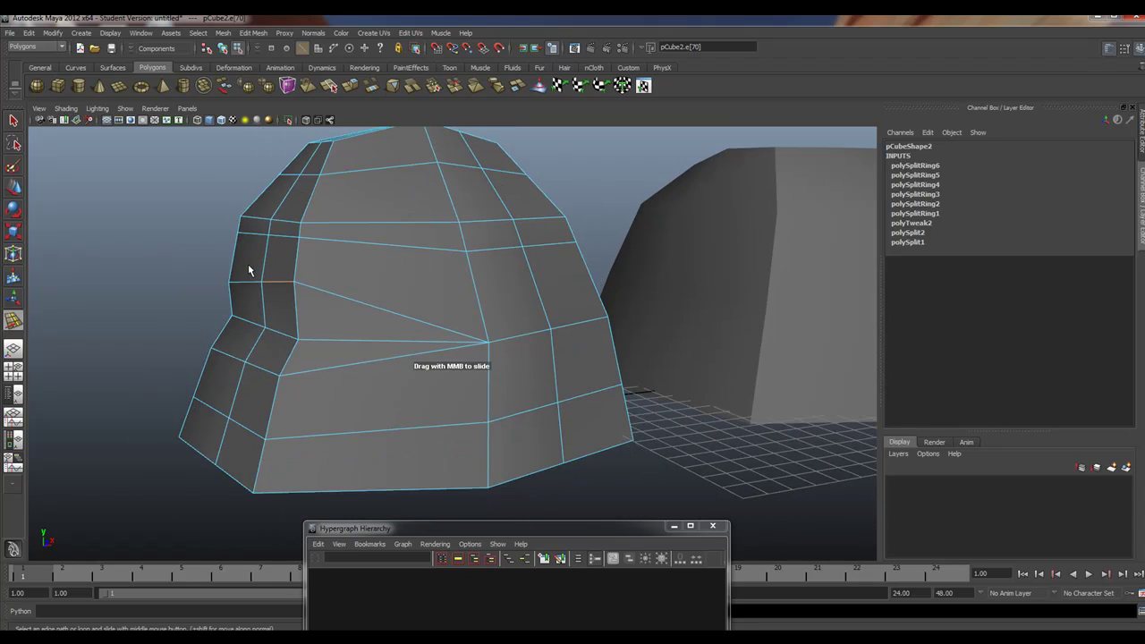
middle_click_drag(267, 284, 295, 284)
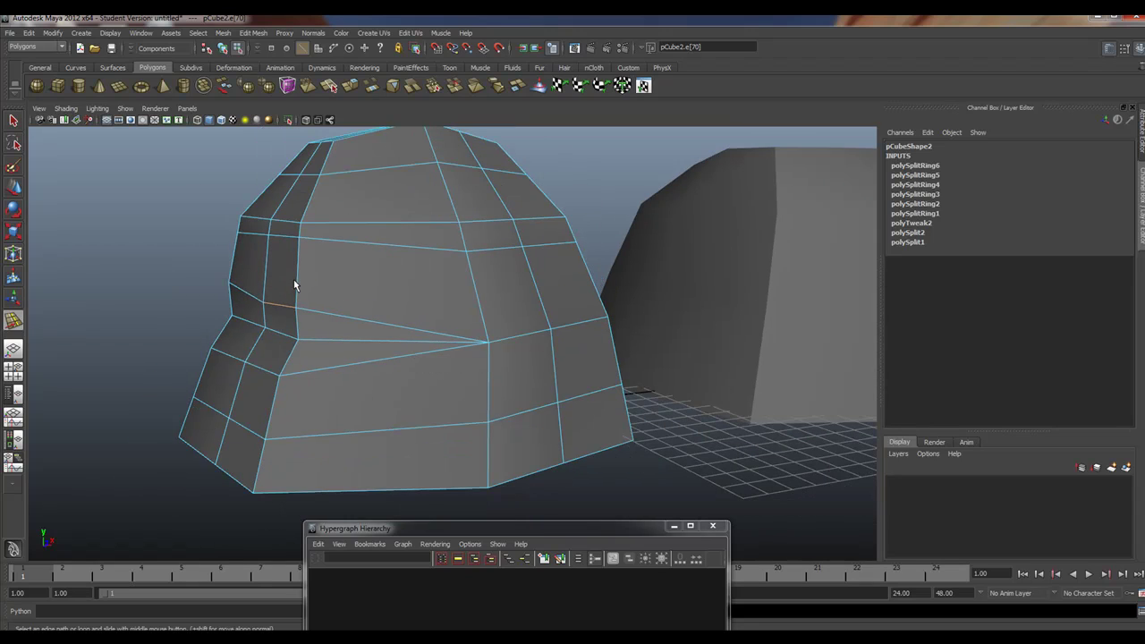
left_click(262, 375)
middle_click_drag(261, 365, 287, 358)
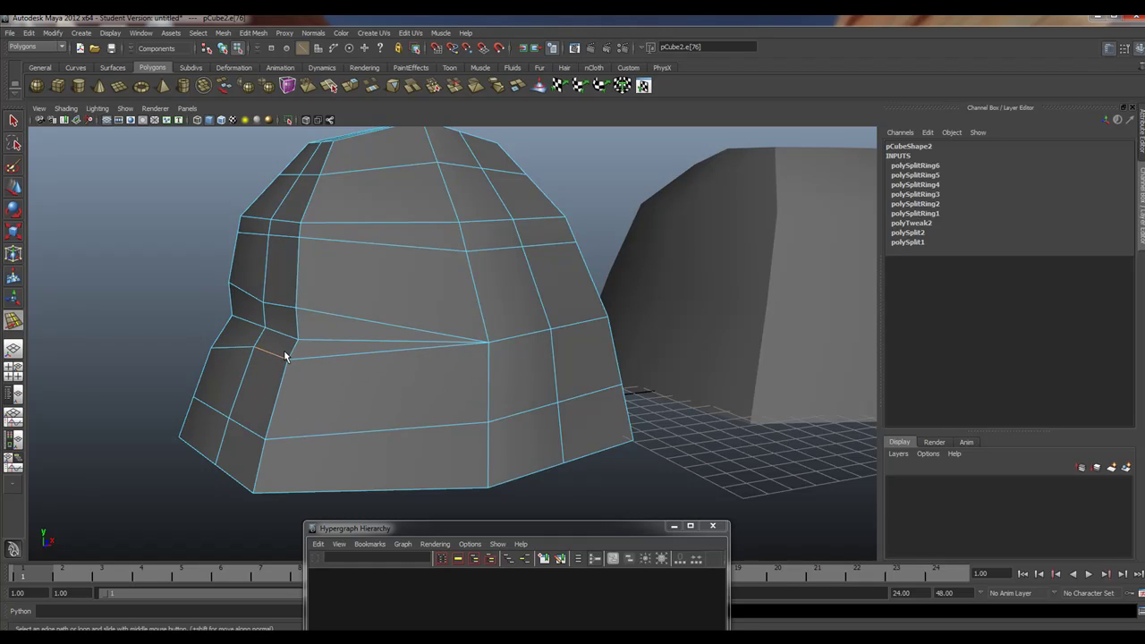
Select the face rows above and below the groove's crease and extrude them with local scale 0.45, 0.45 and 0.284
left_click_drag(248, 320, 167, 359, "alt")
left_click_drag(253, 313, 222, 321, "alt")
right_click_drag(250, 311, 256, 335)
left_click_drag(183, 326, 352, 333, "alt")
left_click(331, 358)
double_click(420, 343, "shift")
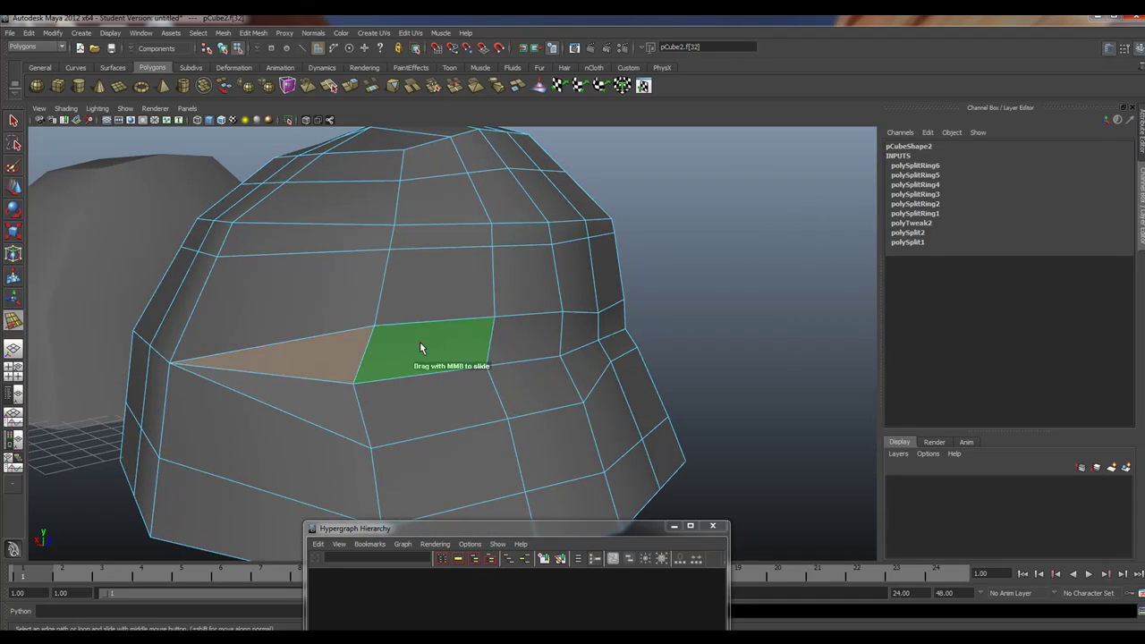
left_click(323, 403, "shift")
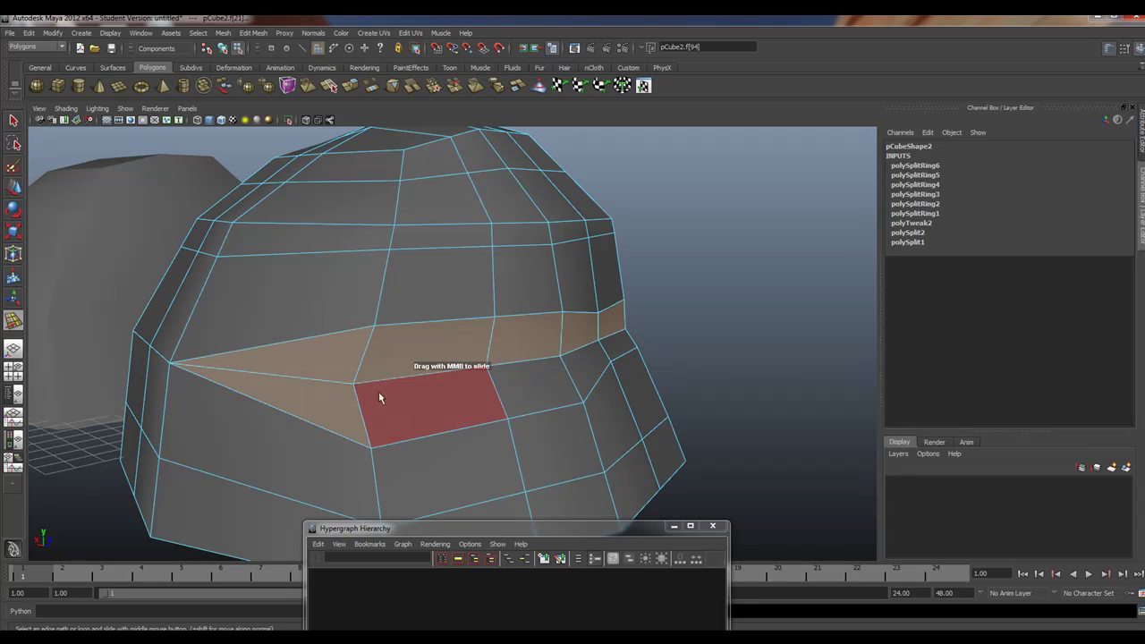
left_click(323, 399, "shift")
left_click(323, 399, "shift")
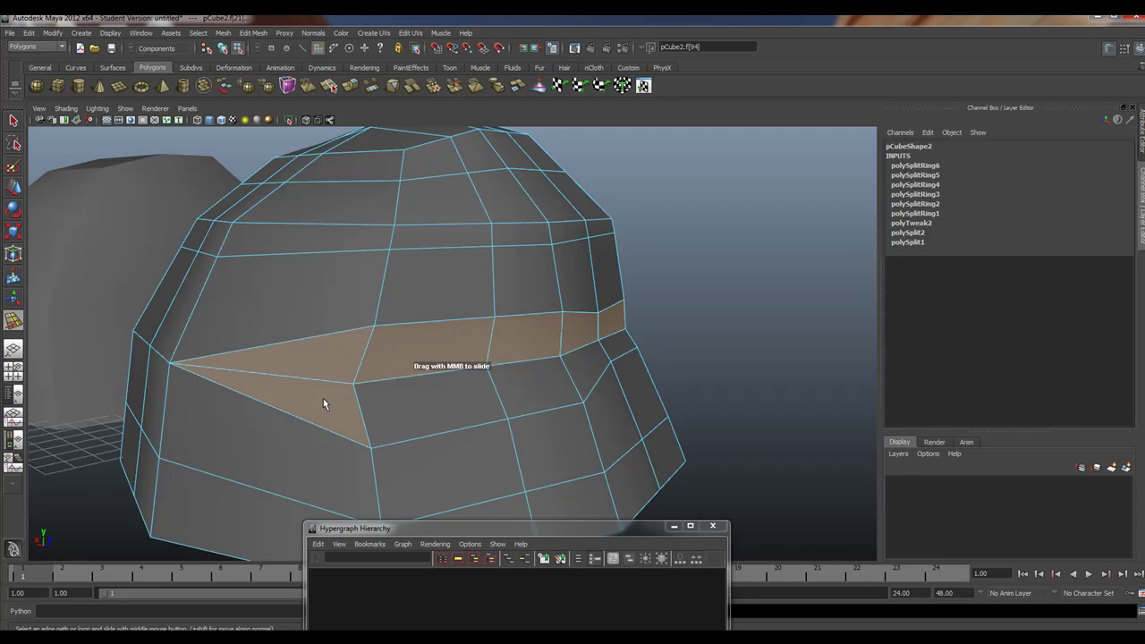
left_click(443, 396, "shift")
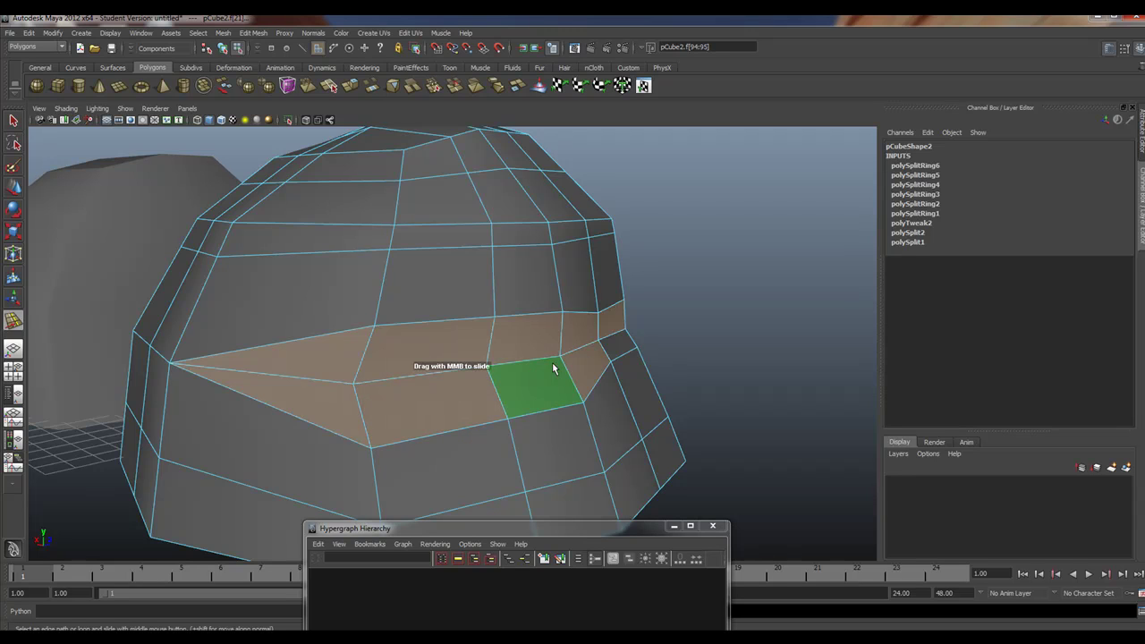
left_click_drag(552, 362, 393, 375, "alt")
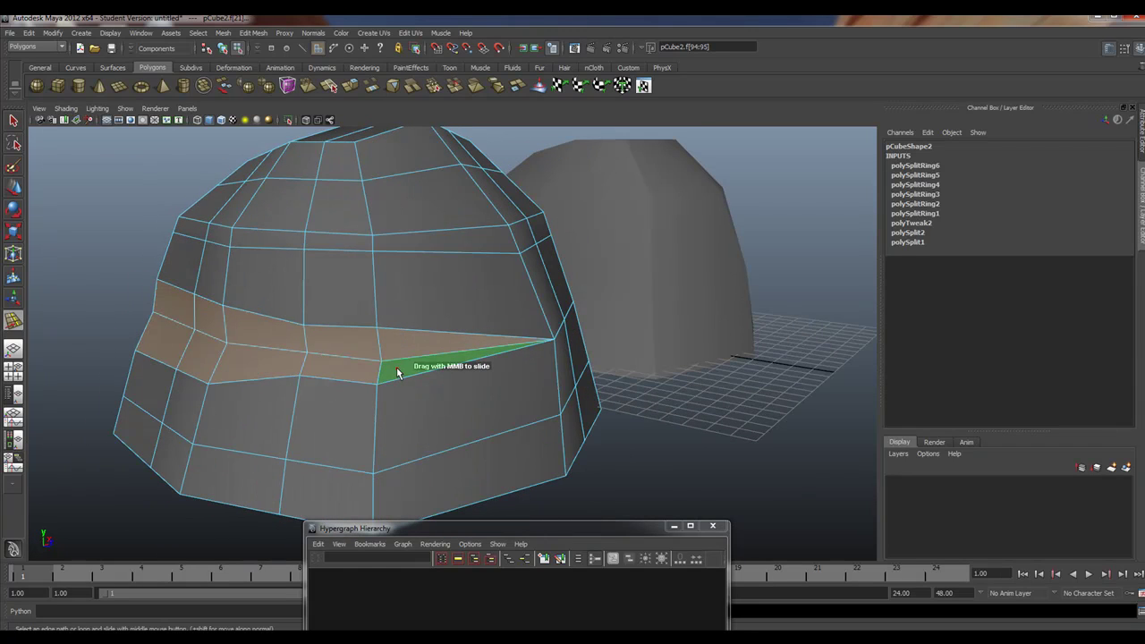
left_click_drag(199, 356, 344, 351, "alt")
key("ctrl+e")
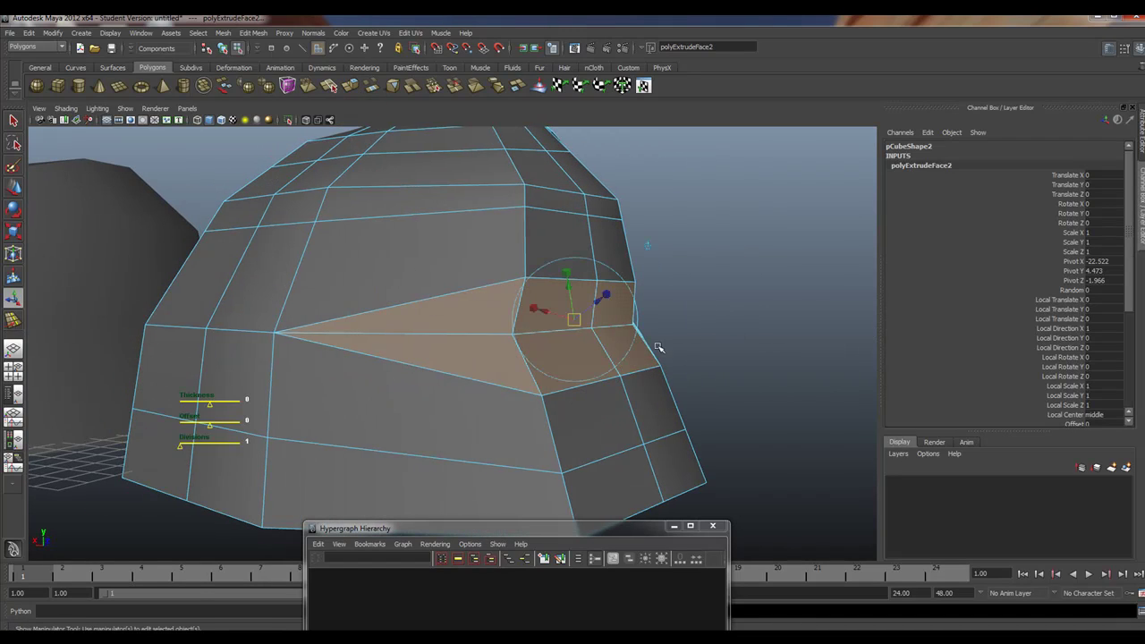
left_click_drag(601, 299, 558, 325)
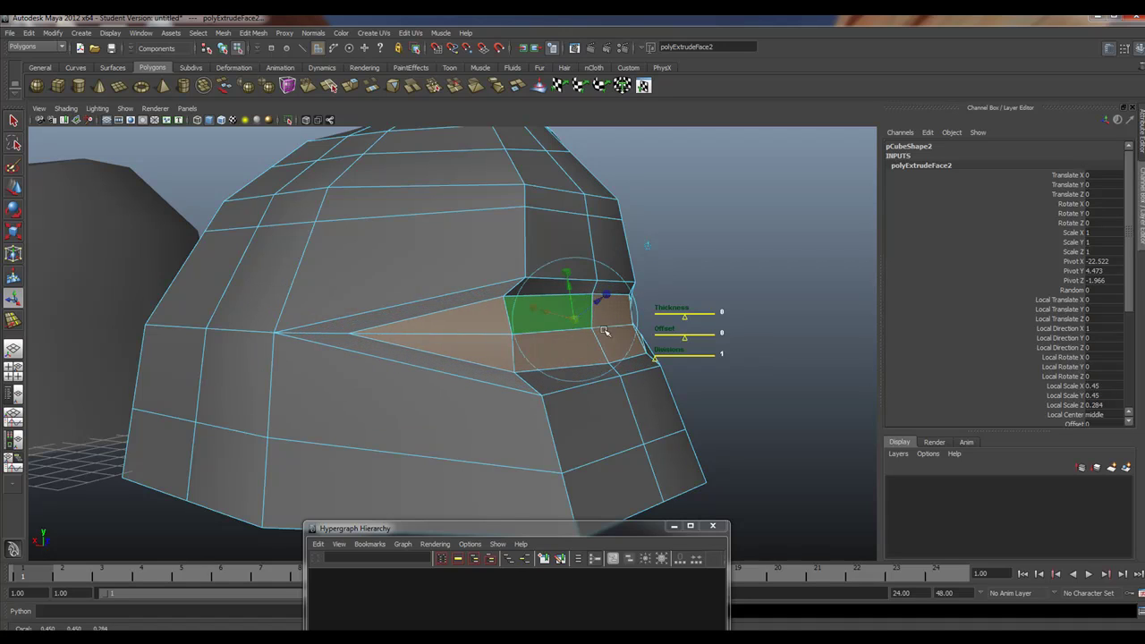
Push the extruded groove faces inward with a local X translation of 0.407 and return to object mode
mouse_move(688, 332)
left_mouse_down("alt")
mouse_move(420, 344)
mouse_move(358, 331)
mouse_move(554, 349)
mouse_move(693, 331)
left_mouse_up("alt")
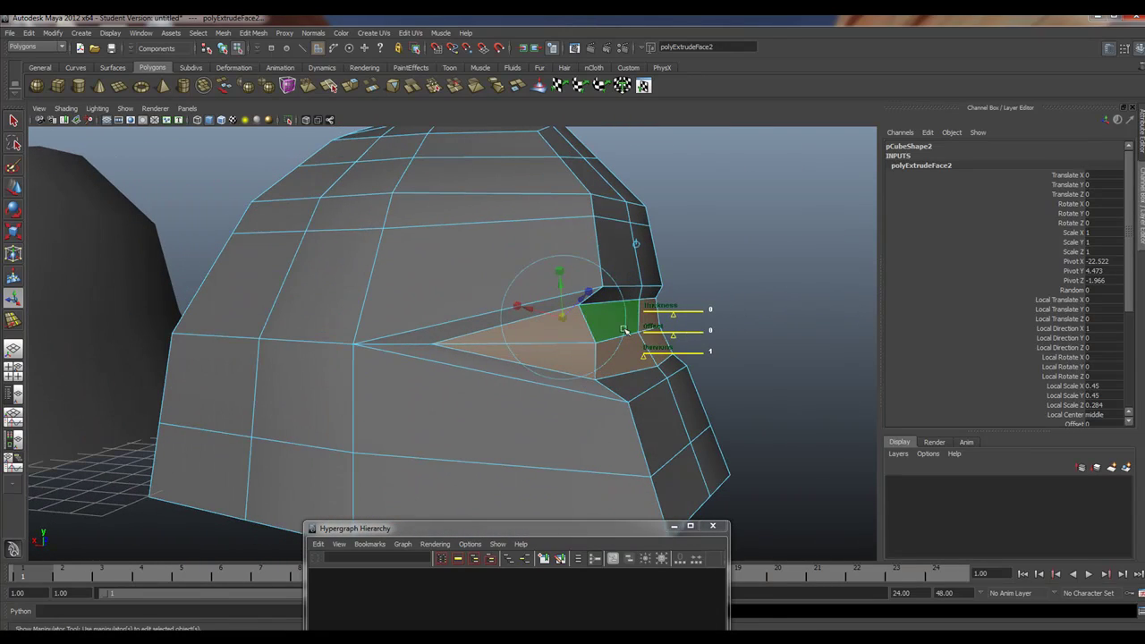
left_click_drag(528, 310, 525, 309)
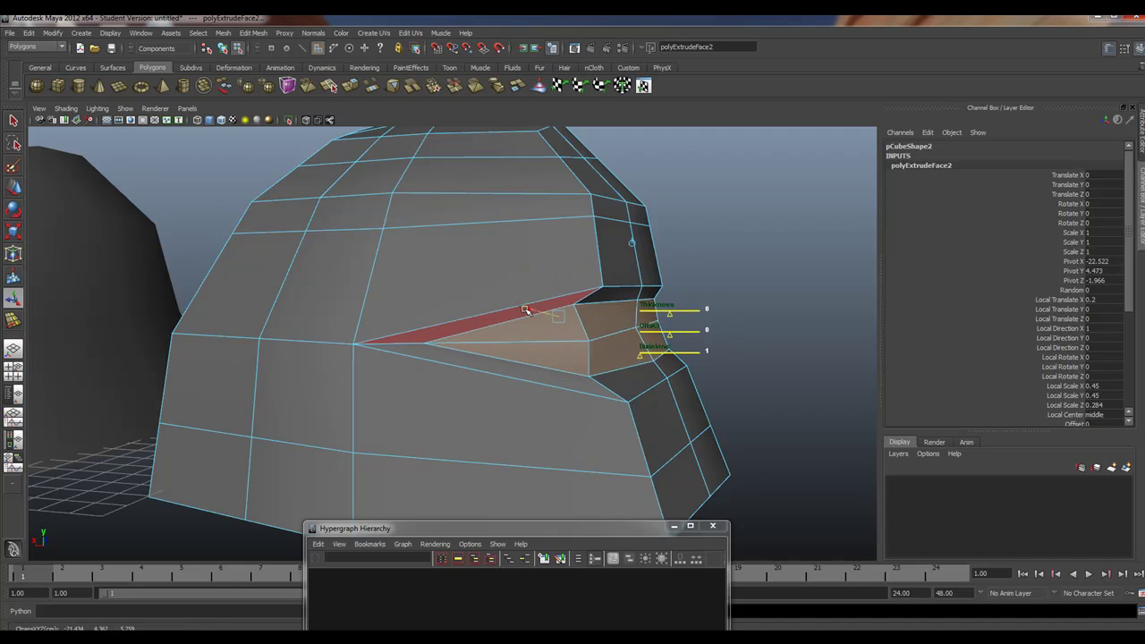
left_click_drag(679, 320, 646, 319, "alt")
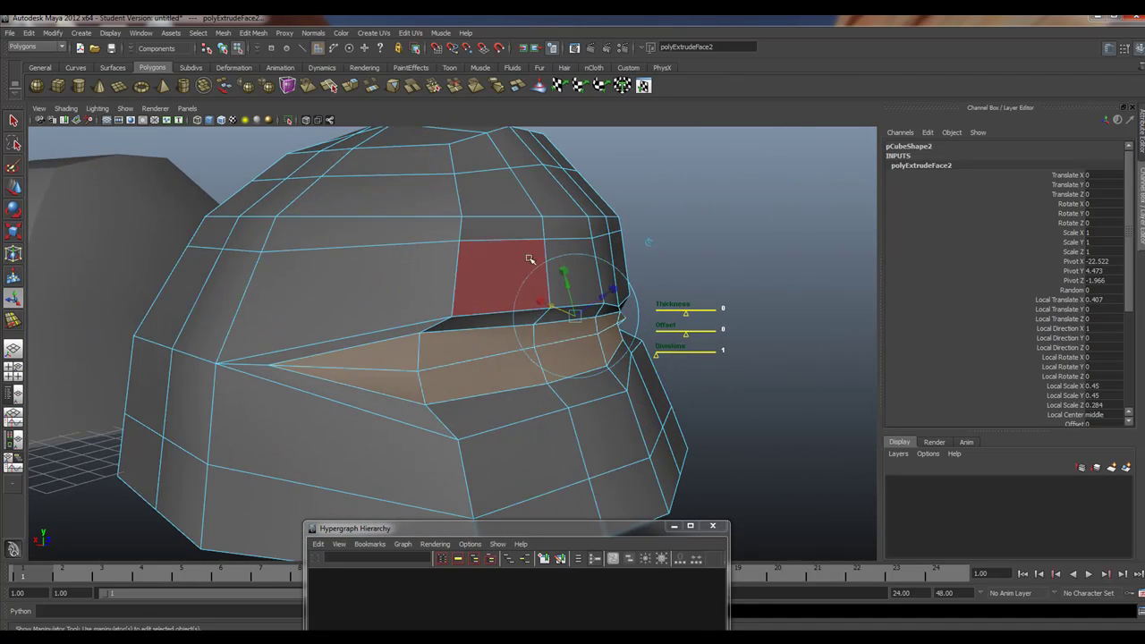
right_click_drag(513, 255, 560, 240)
left_click(477, 261)
Slide two adjacent edges of the horizontal loop above groove height around the copy's rear corner
left_click_drag(554, 312, 455, 316, "alt")
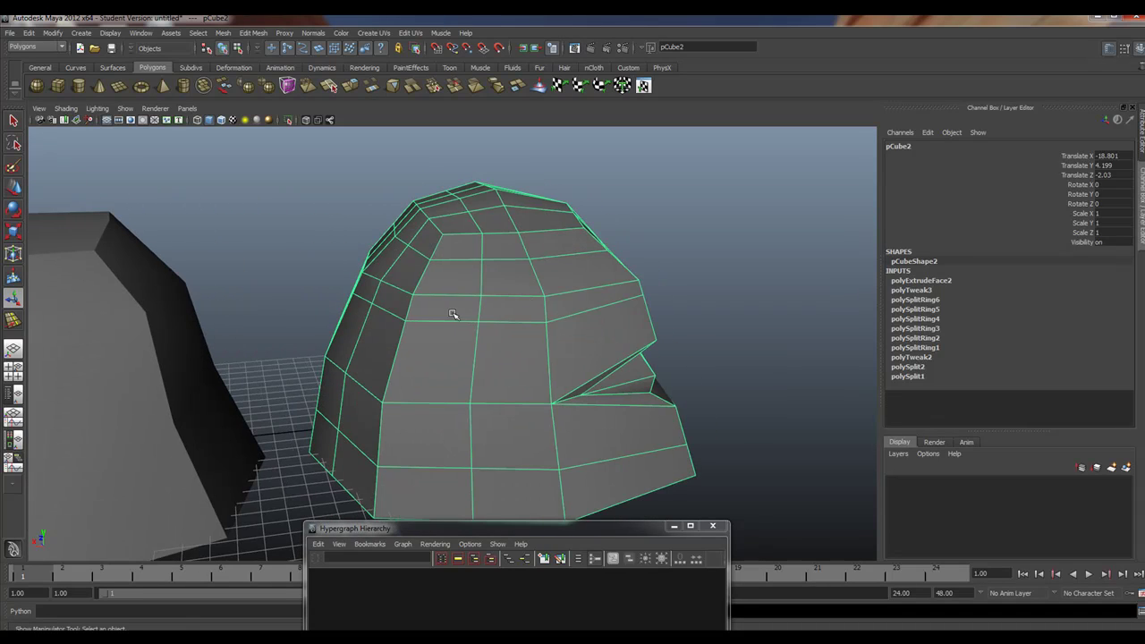
right_click_drag(438, 323, 436, 301)
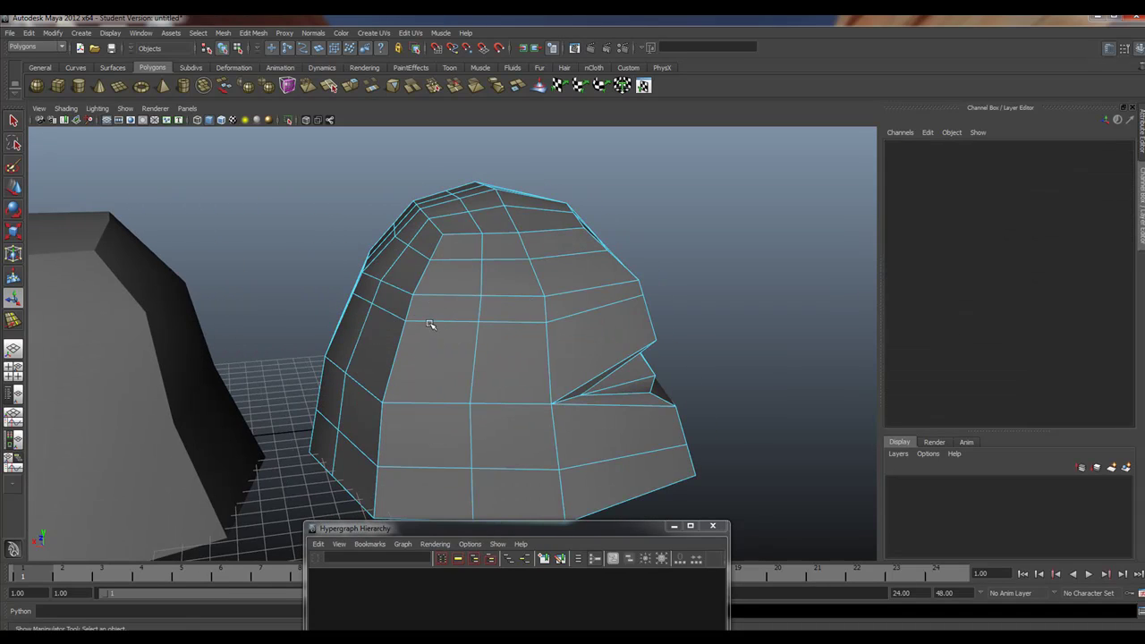
left_click(431, 321)
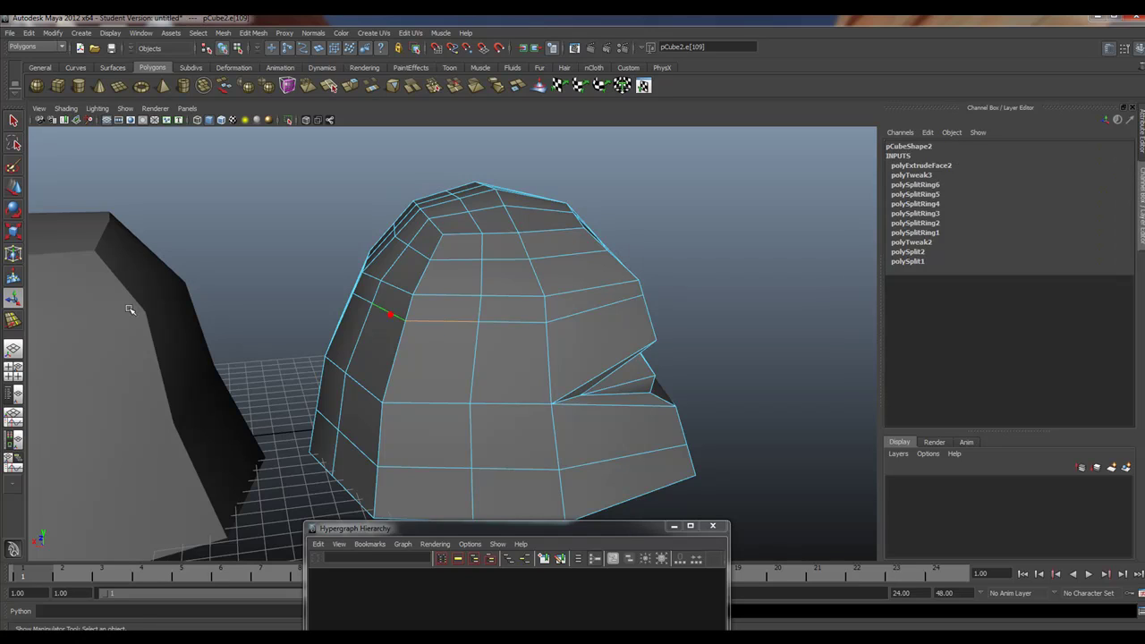
left_click(14, 320)
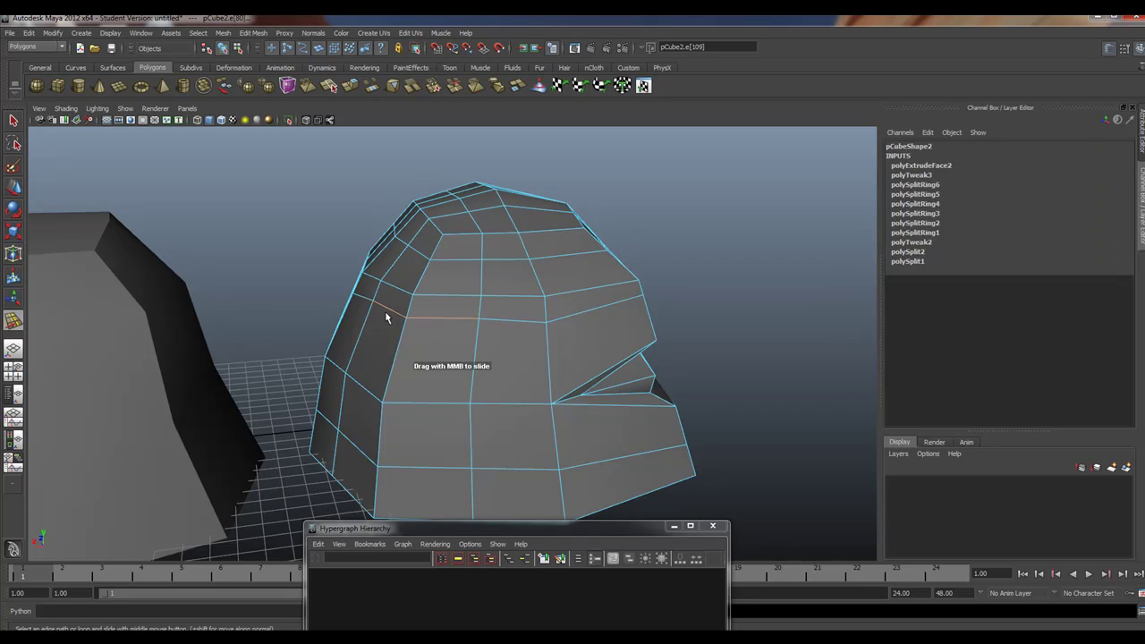
middle_click_drag(389, 316, 362, 317)
Start the Sculpt Geometry Tool on the grooved copy, show its settings and enlarge the brush's upper radius to 2.6960
left_click_drag(370, 345, 305, 322, "alt")
right_click_drag(373, 265, 399, 248)
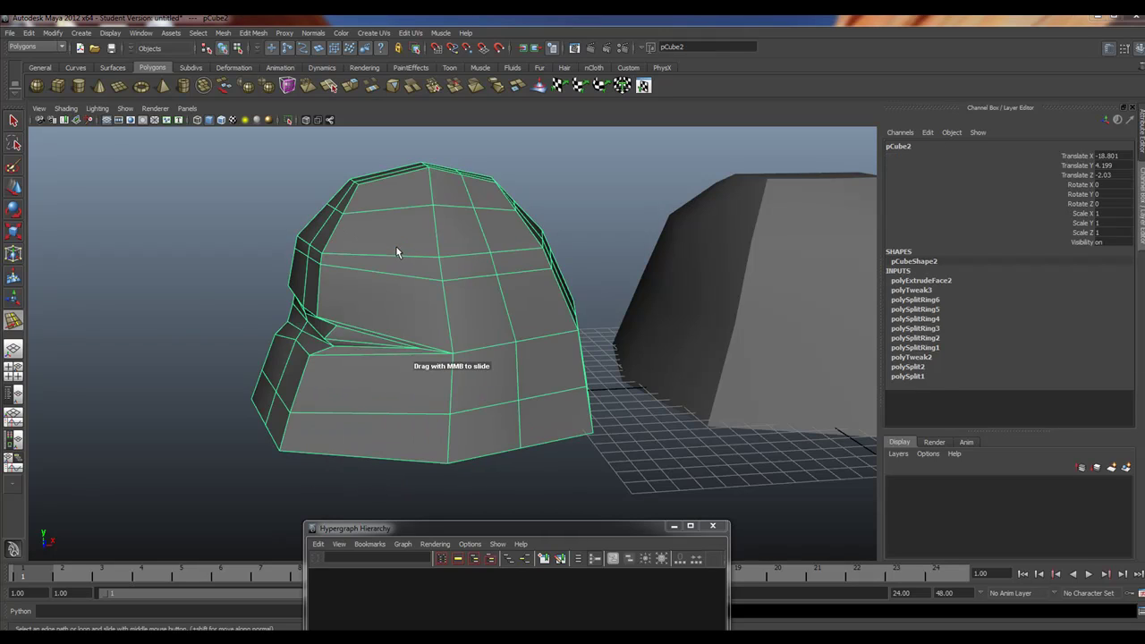
key("space")
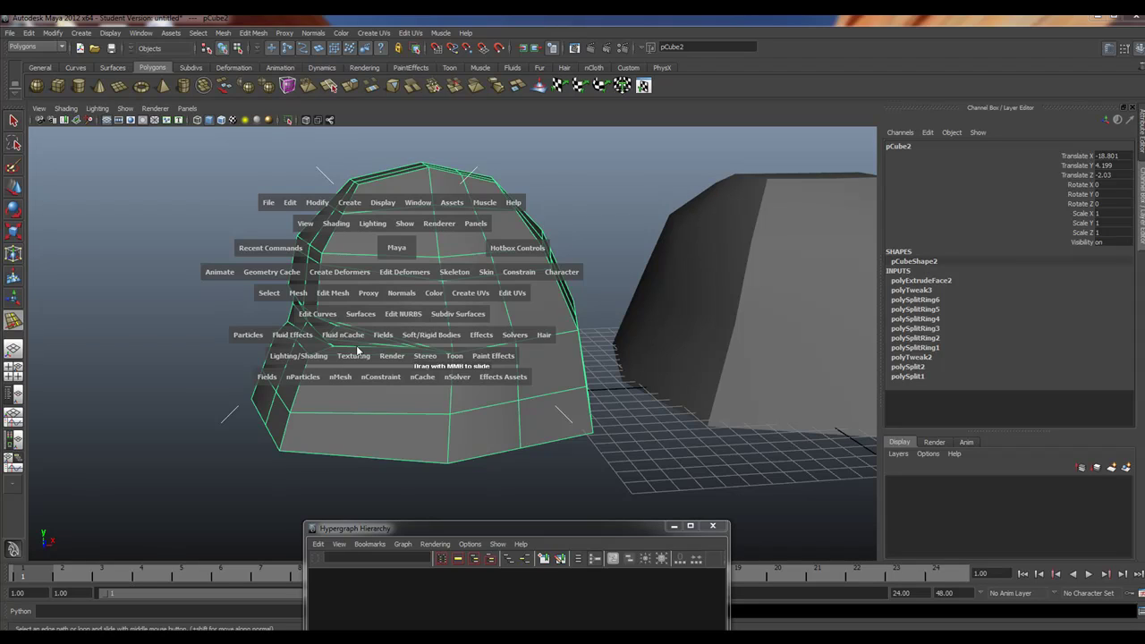
left_click(296, 295)
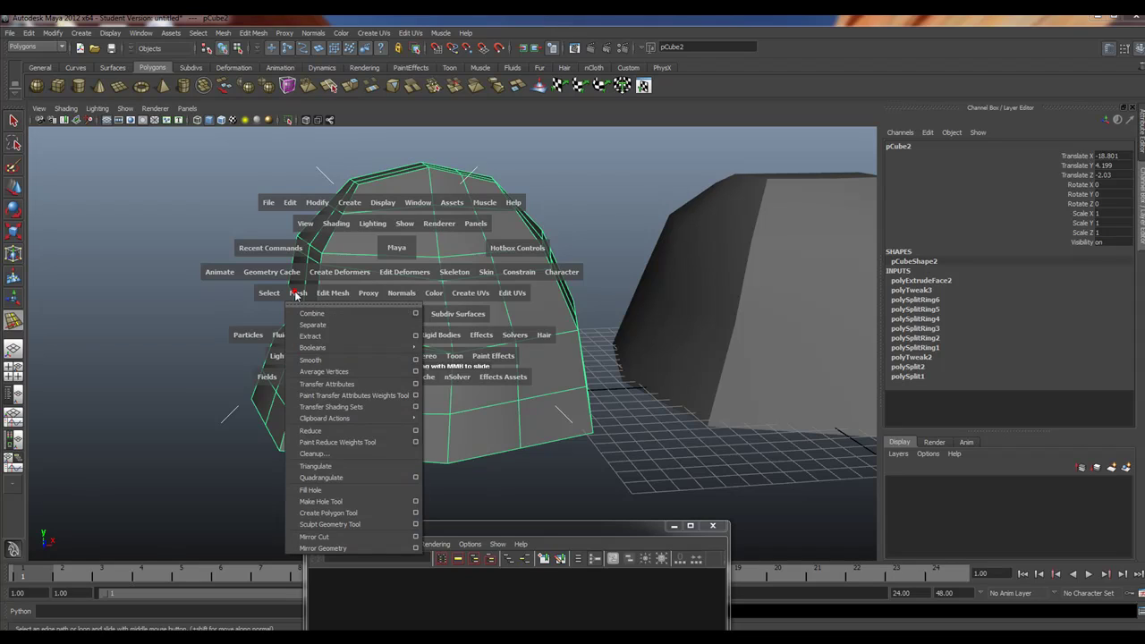
left_click(342, 525)
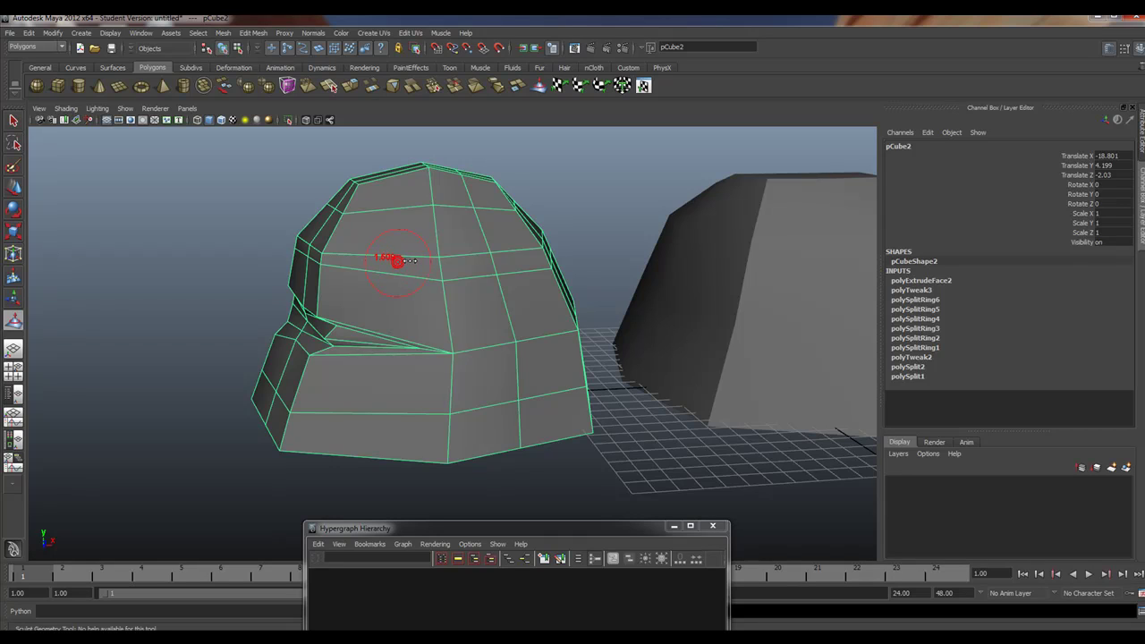
double_click(14, 322)
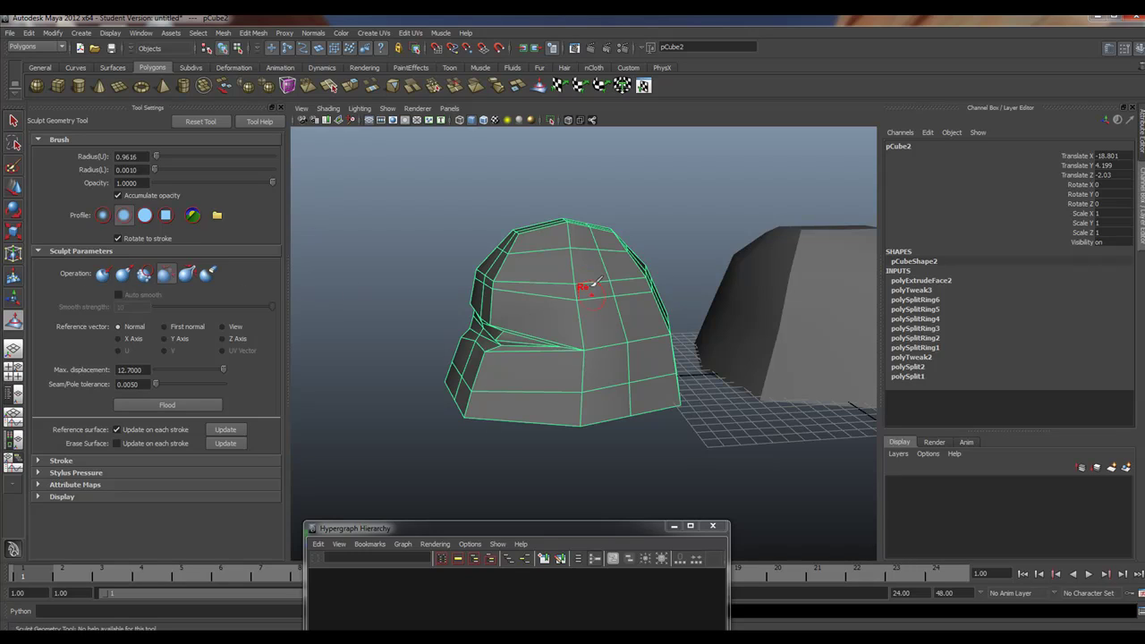
left_click_drag(569, 280, 587, 282)
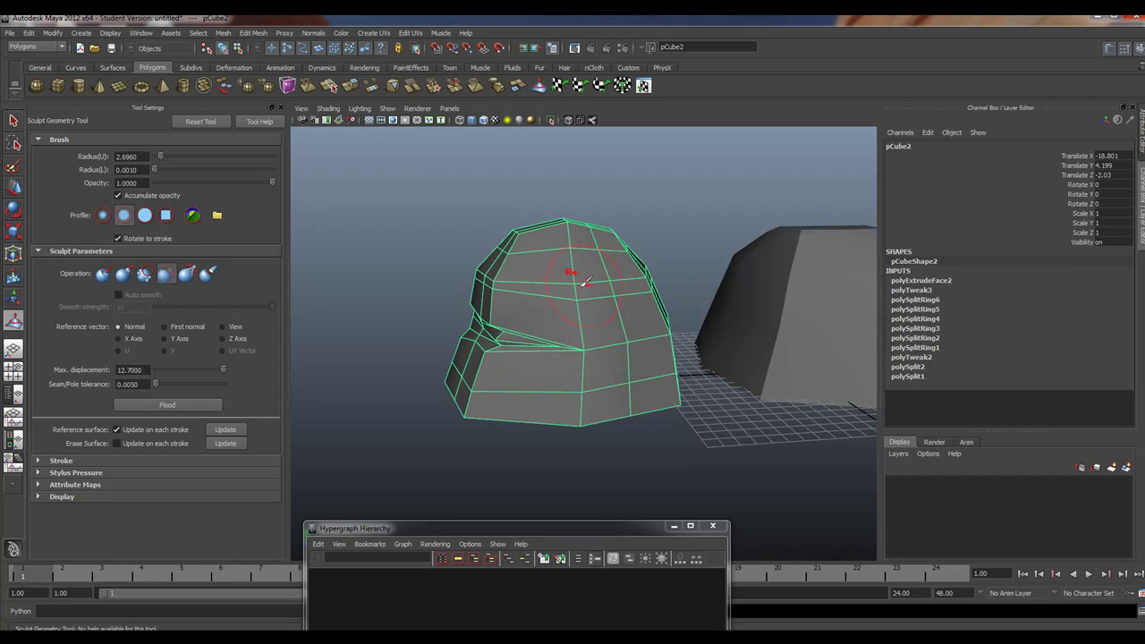
Brush the Smooth operation over the copy's upper side and set the maximum displacement to 2.1239
left_click(144, 273)
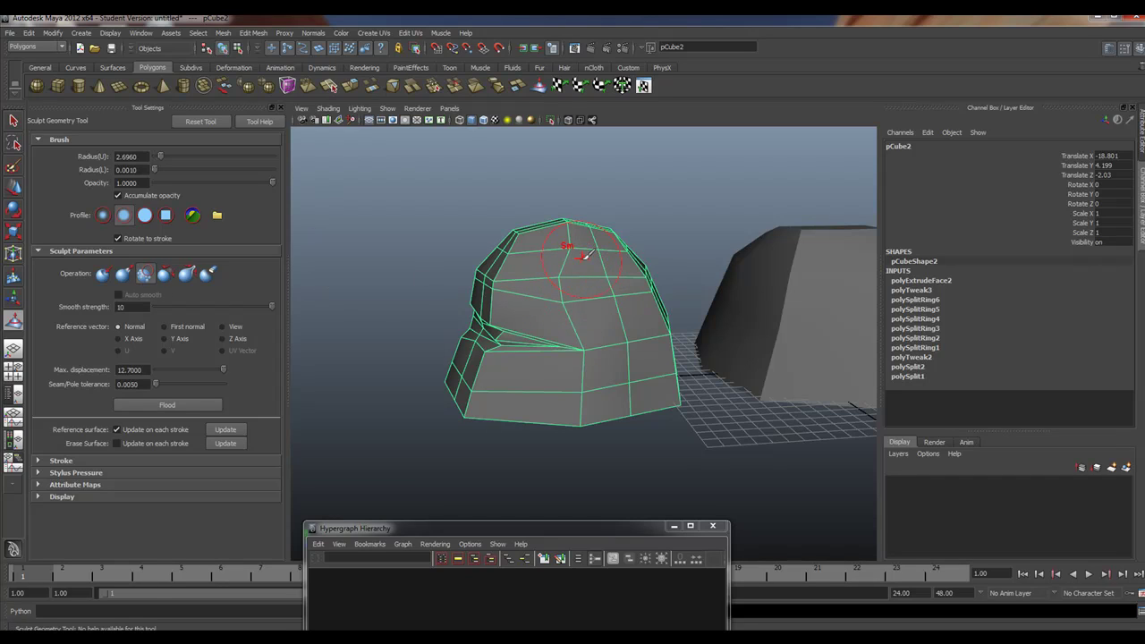
left_click(582, 257)
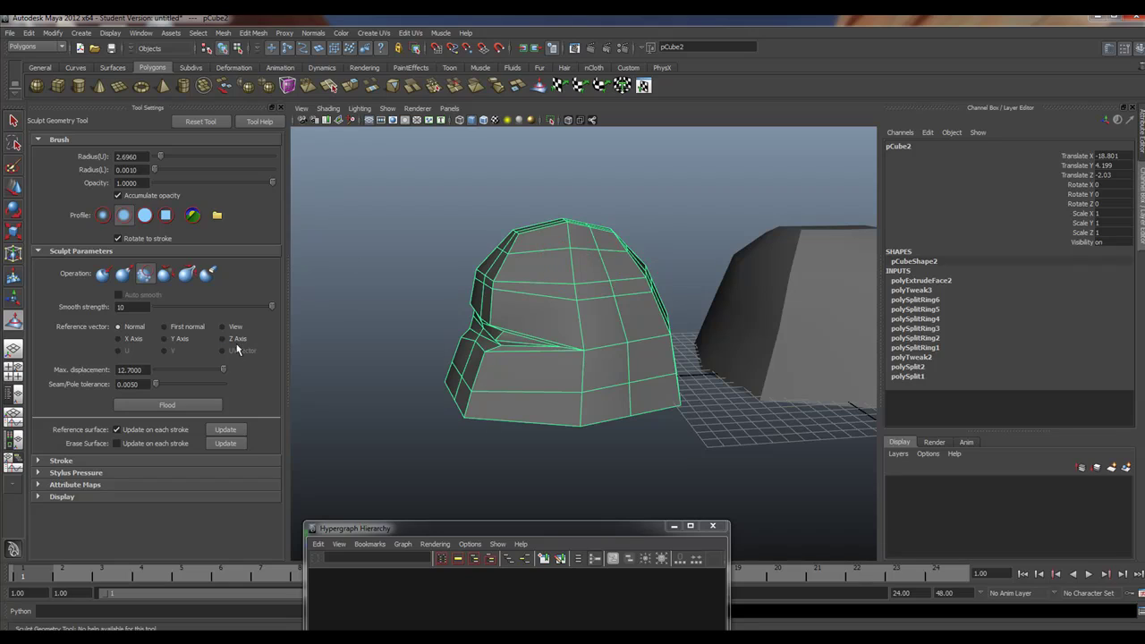
left_click_drag(224, 367, 196, 368)
left_click(39, 460)
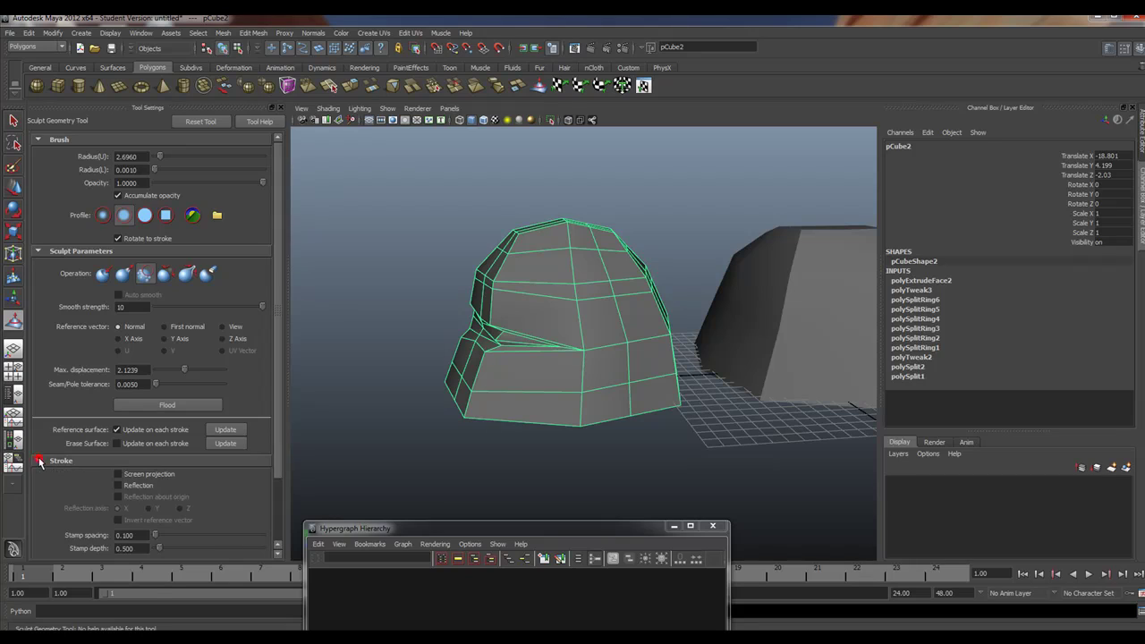
left_click(118, 485)
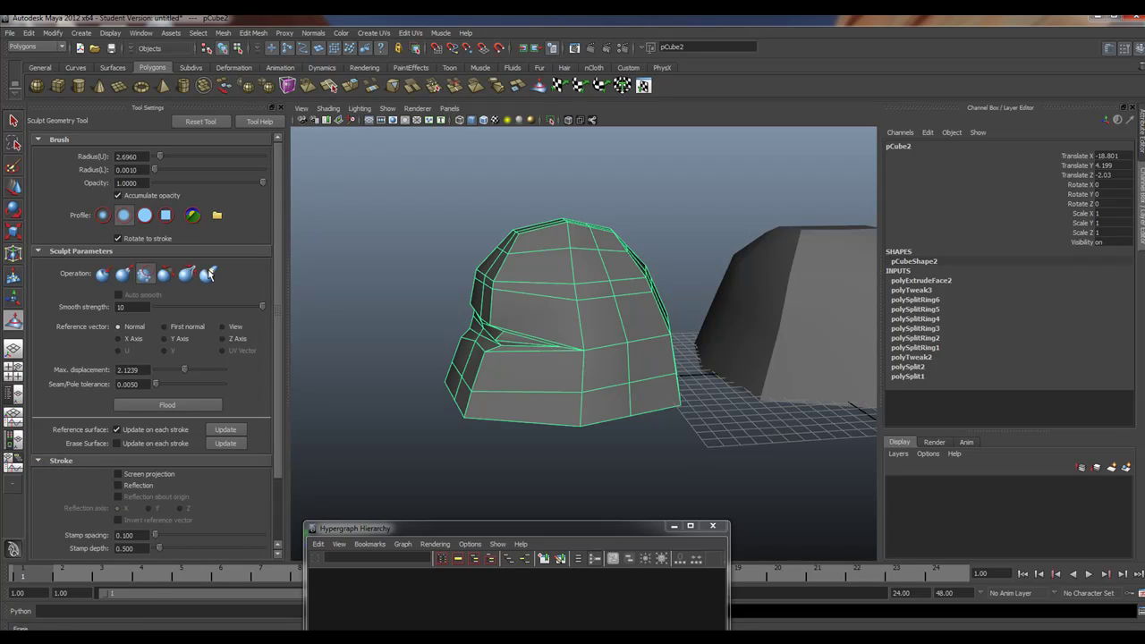
Switch the sculpting operation to Pull, brush a trial stroke over the copy's crown and undo it
left_click(124, 275)
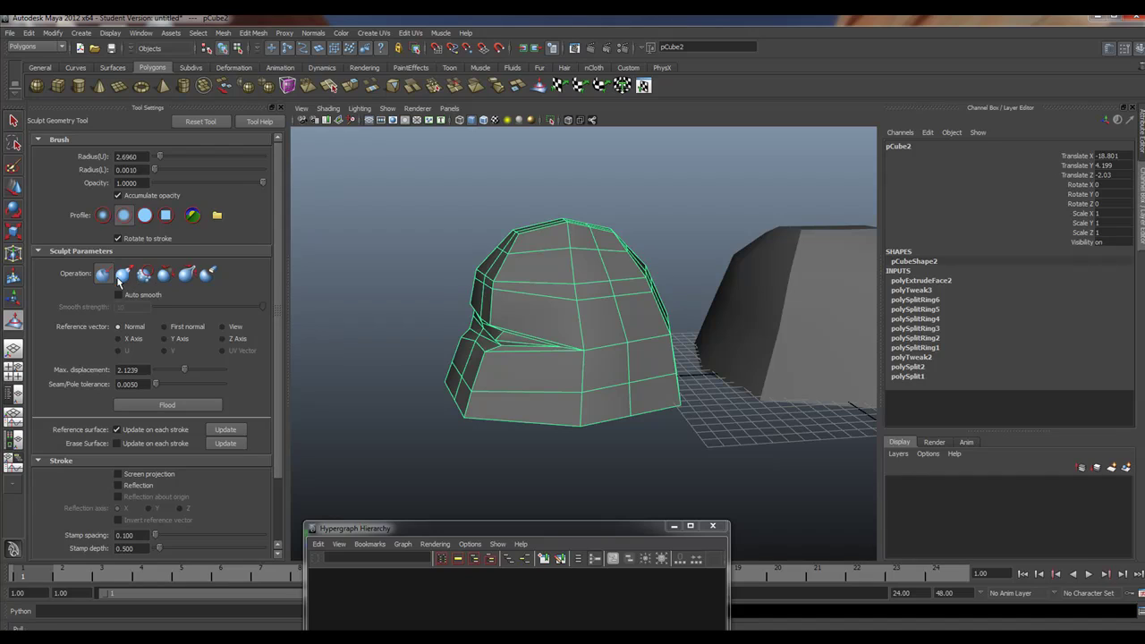
left_click_drag(539, 242, 577, 248)
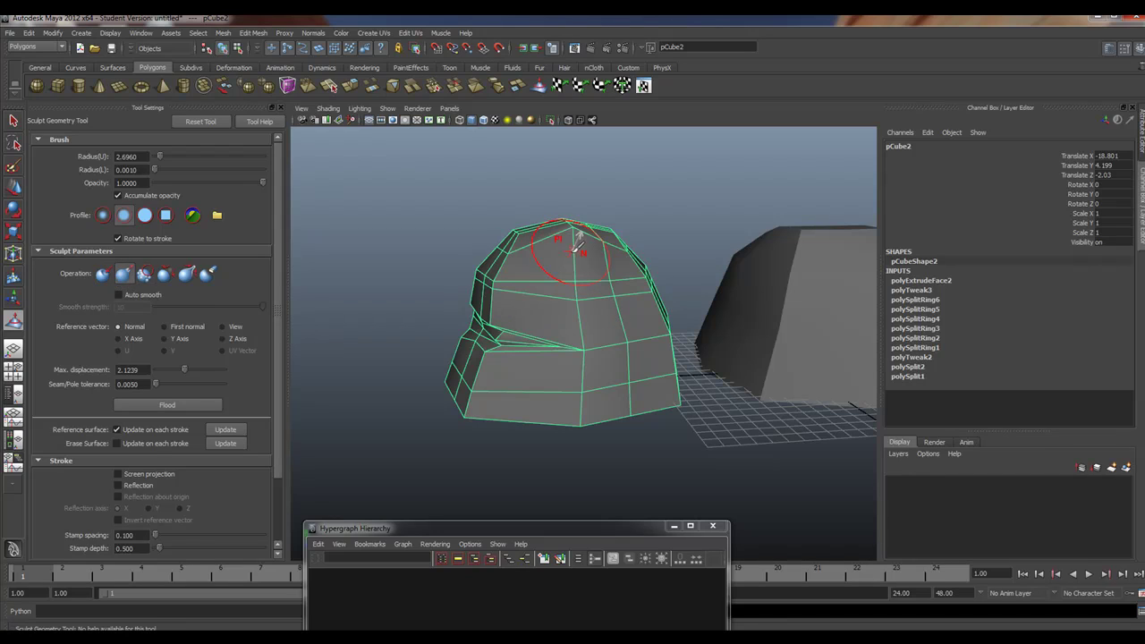
left_click(29, 32)
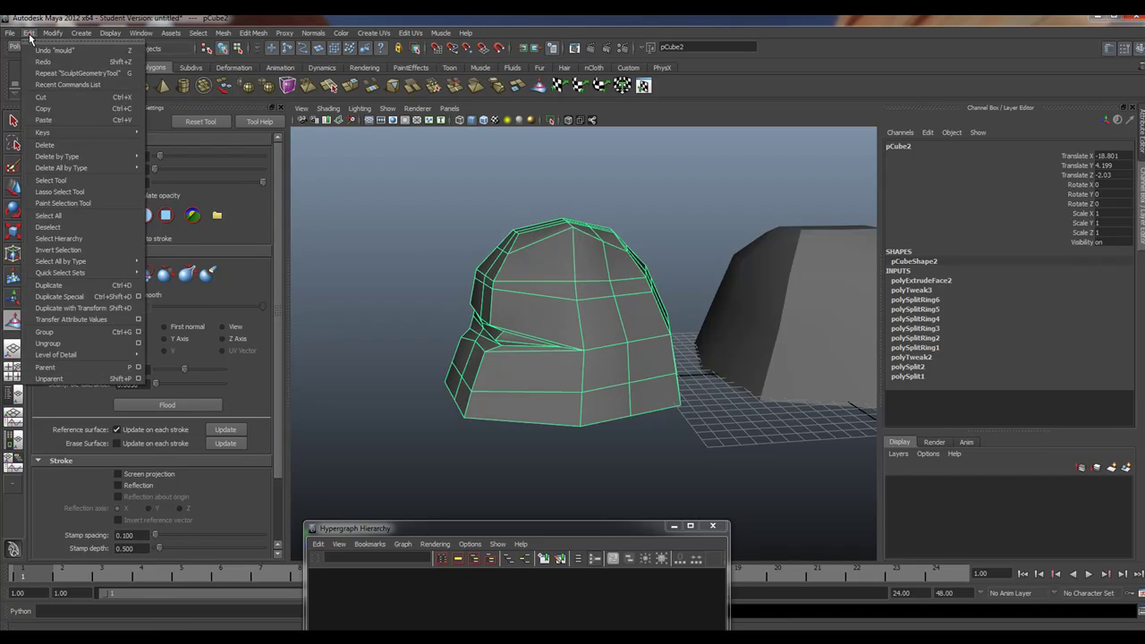
left_click(40, 49)
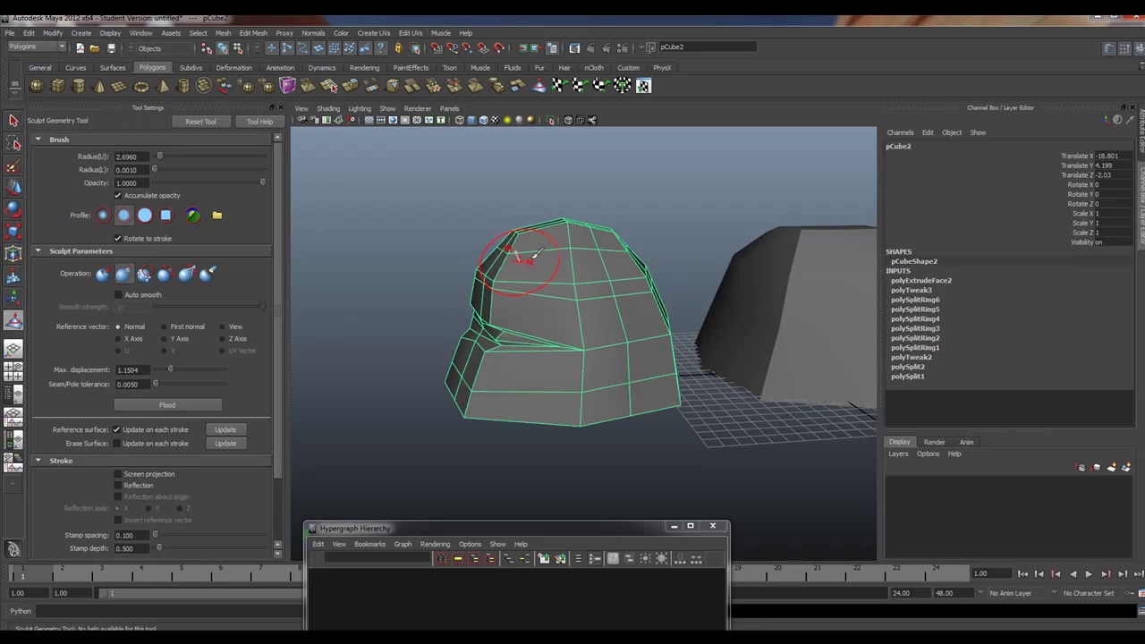
Set the maximum displacement to 1.1504 and pull out the copy's crown and its front above and below the groove
left_click_drag(570, 244, 572, 247)
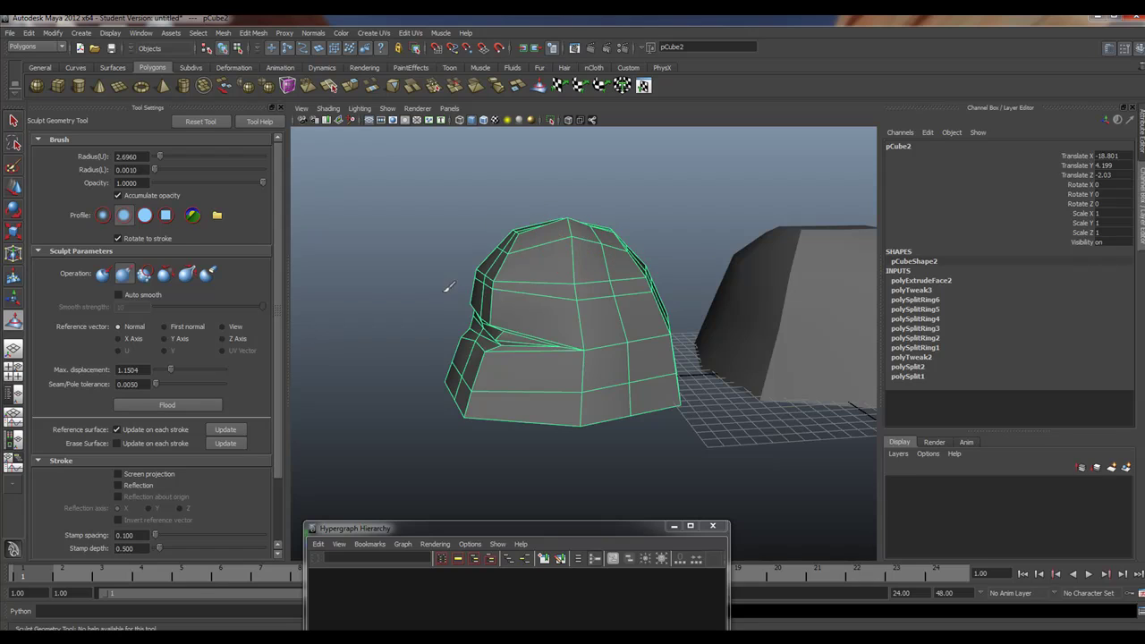
mouse_move(448, 288)
left_mouse_down("alt")
mouse_move(532, 271)
mouse_move(549, 288)
left_mouse_up("alt")
left_click_drag(463, 252, 462, 255)
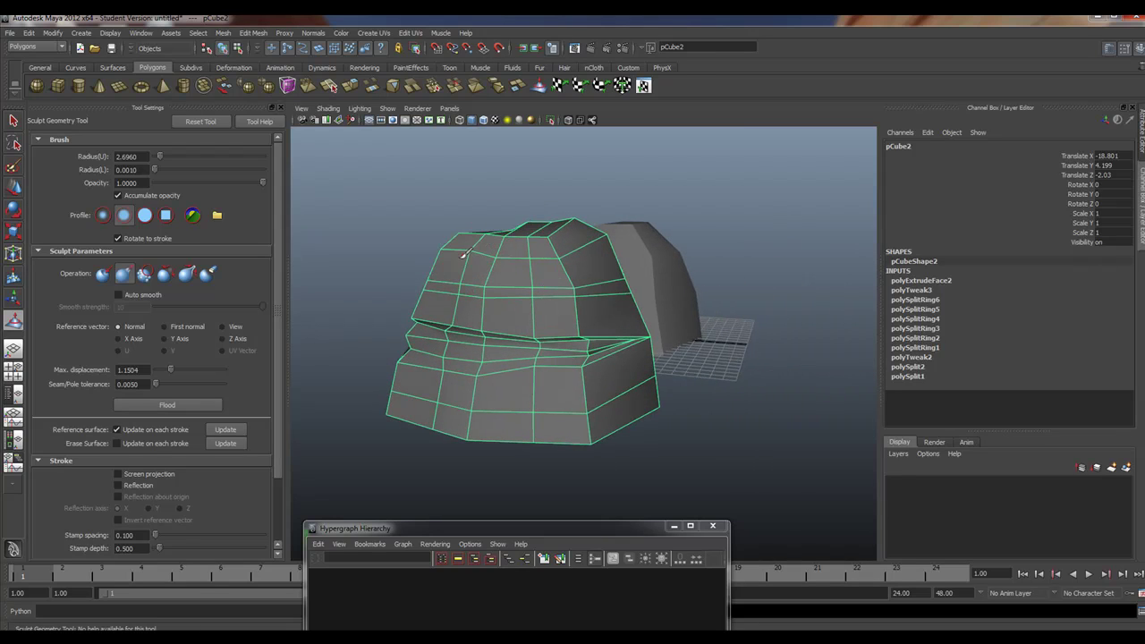
left_click_drag(401, 380, 406, 385)
mouse_move(493, 390)
left_mouse_down()
mouse_move(504, 388)
mouse_move(492, 393)
left_mouse_up()
mouse_move(526, 297)
left_mouse_down()
mouse_move(564, 274)
mouse_move(626, 281)
left_mouse_up()
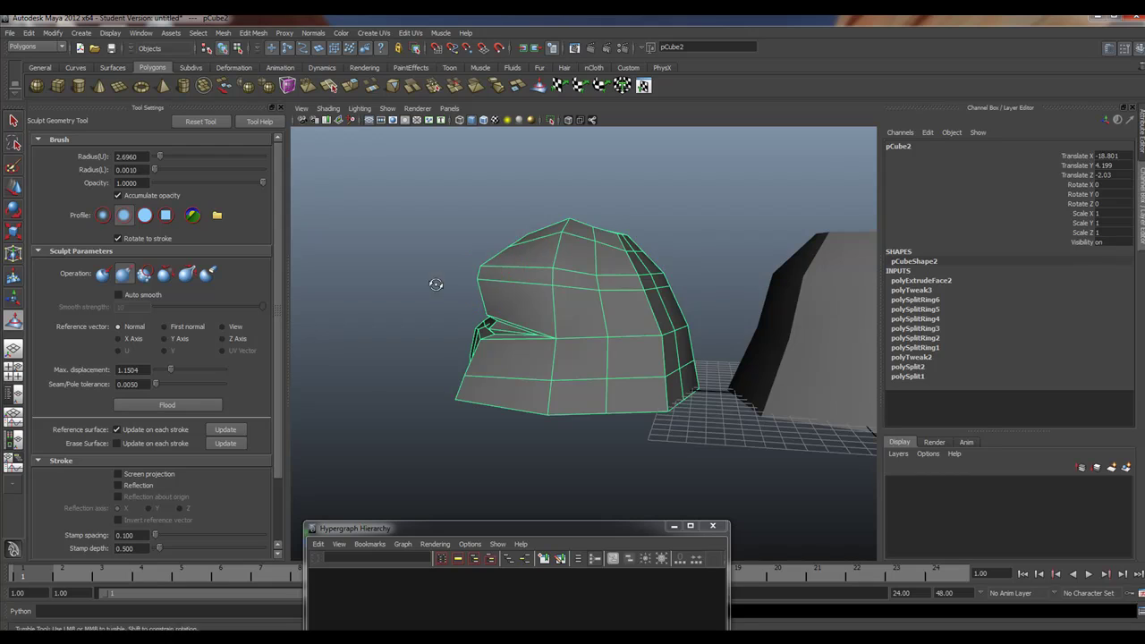
Brush the Pull operation over the lower rear and lower sides of the copy to fill them out
left_click_drag(434, 283, 662, 279, "alt")
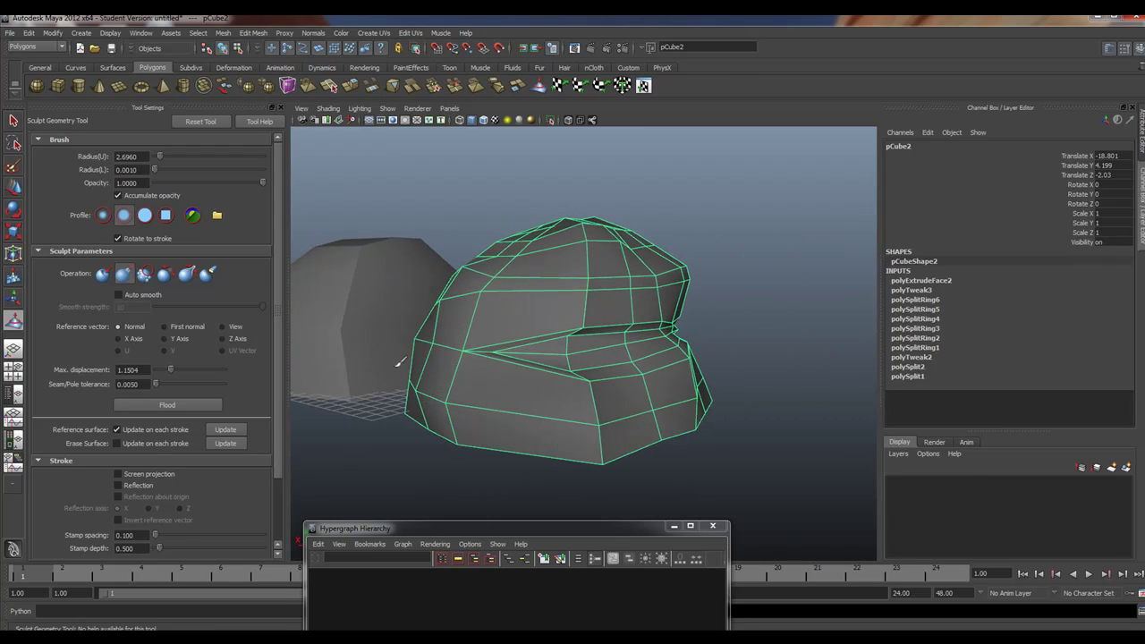
left_click_drag(444, 389, 471, 355, "alt")
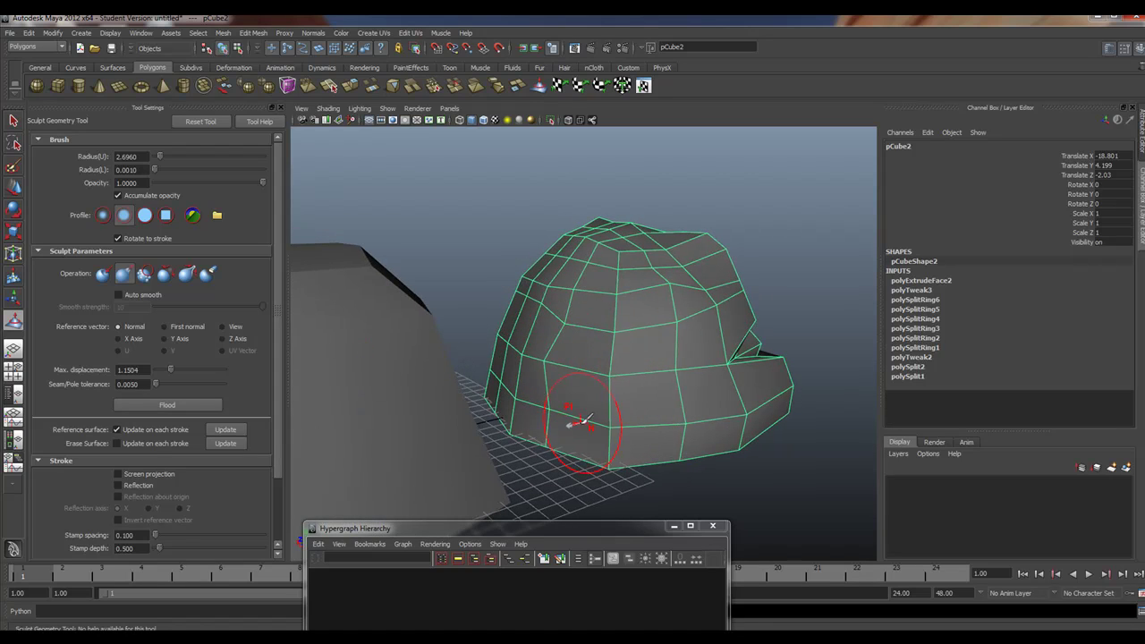
left_click_drag(582, 422, 592, 425)
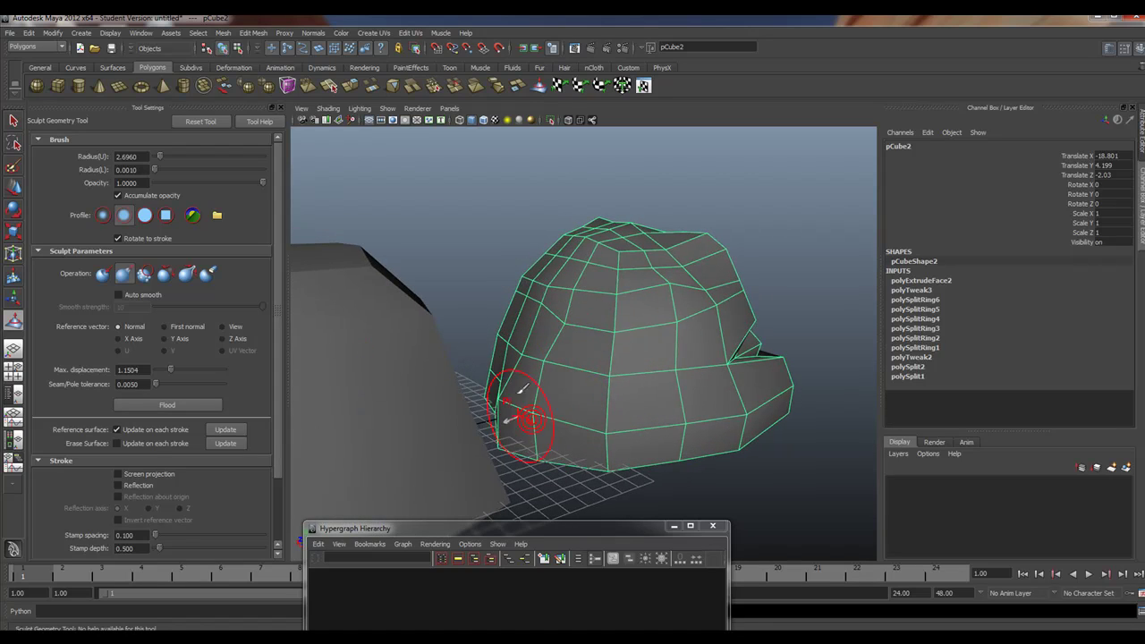
mouse_move(524, 409)
left_mouse_down("alt")
mouse_move(401, 337)
mouse_move(531, 353)
mouse_move(614, 345)
left_mouse_up("alt")
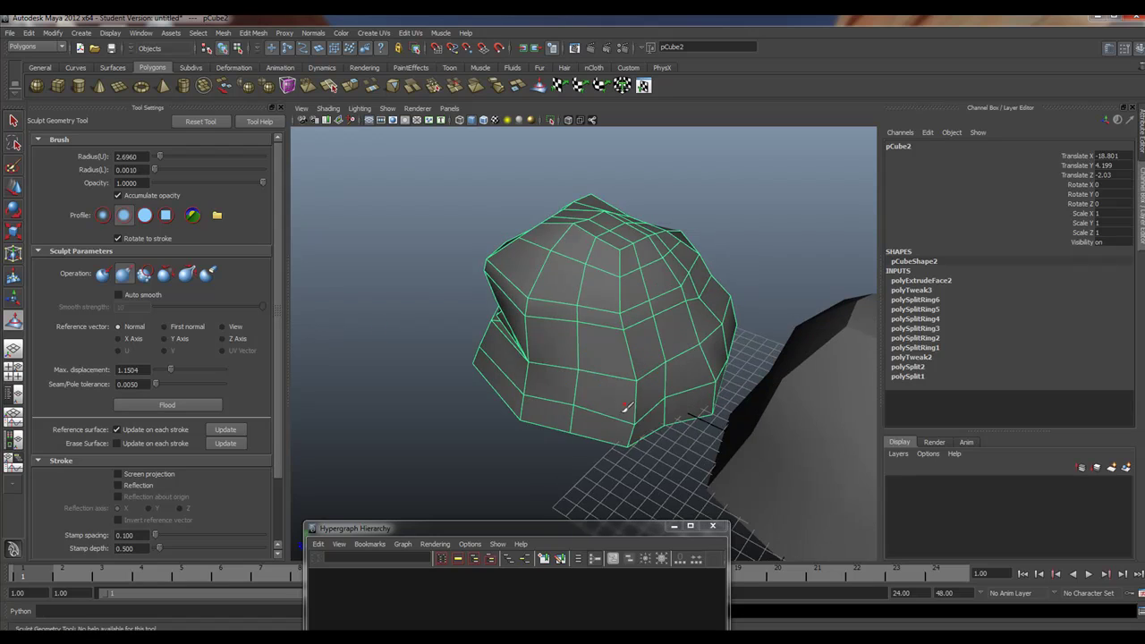
mouse_move(583, 392)
left_mouse_down()
mouse_move(573, 401)
mouse_move(539, 314)
mouse_move(711, 307)
mouse_move(685, 299)
mouse_move(501, 325)
mouse_move(502, 302)
mouse_move(575, 319)
mouse_move(617, 354)
mouse_move(631, 313)
mouse_move(599, 351)
mouse_move(528, 367)
left_mouse_up()
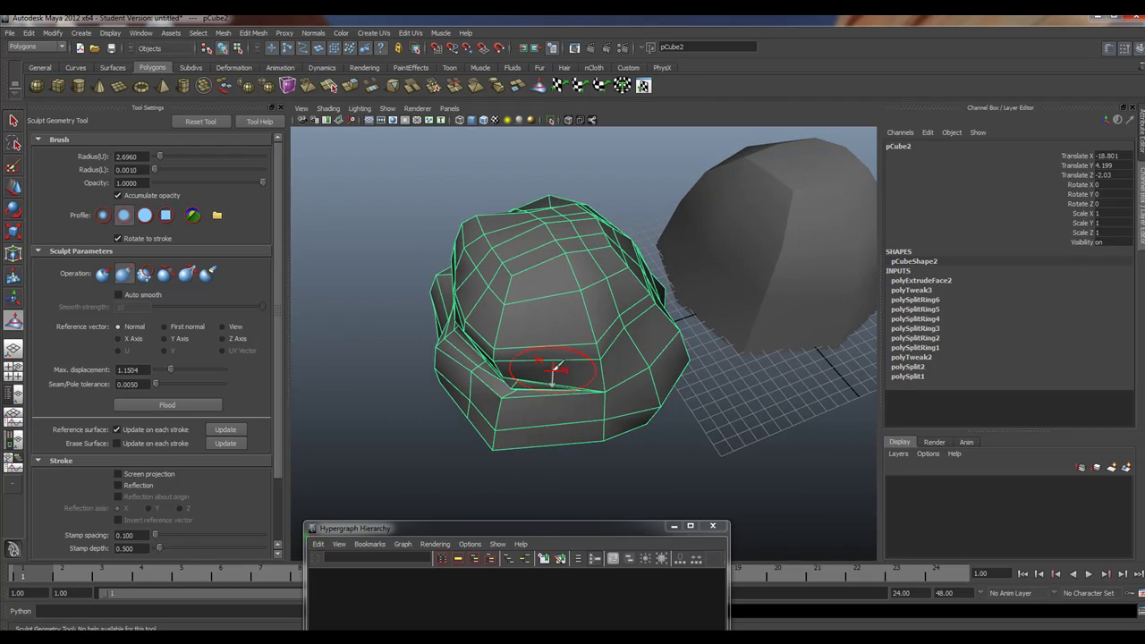
Switch the sculpting operation to Relax, try it on the side of the groove and undo the stroke
left_click_drag(372, 363, 429, 313, "alt")
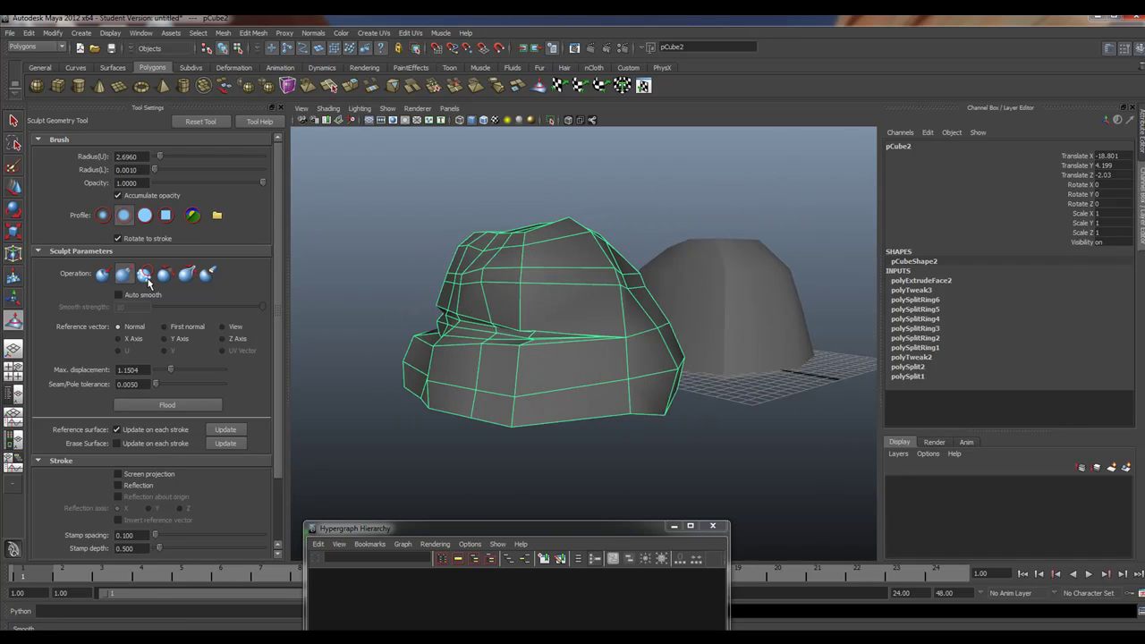
left_click(145, 277)
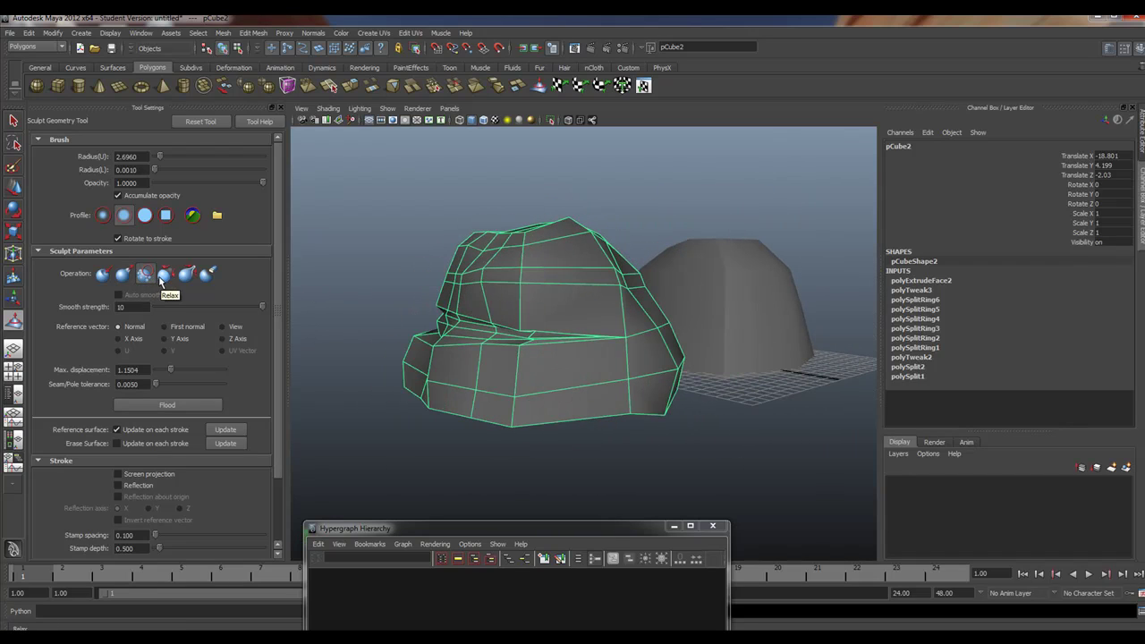
left_click(166, 278)
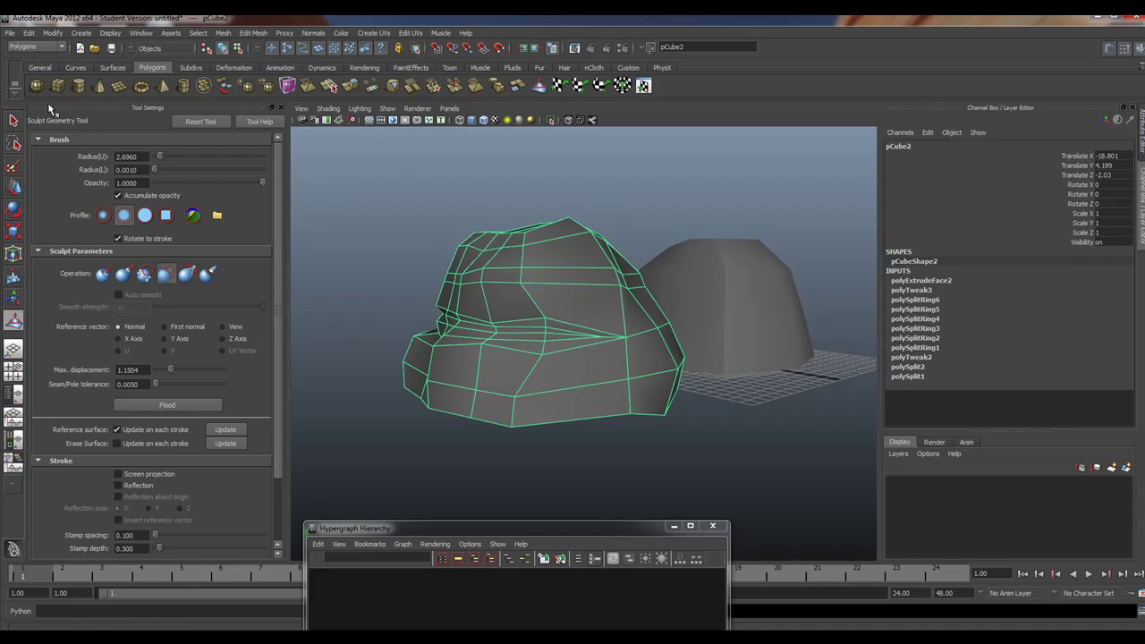
left_click(29, 33)
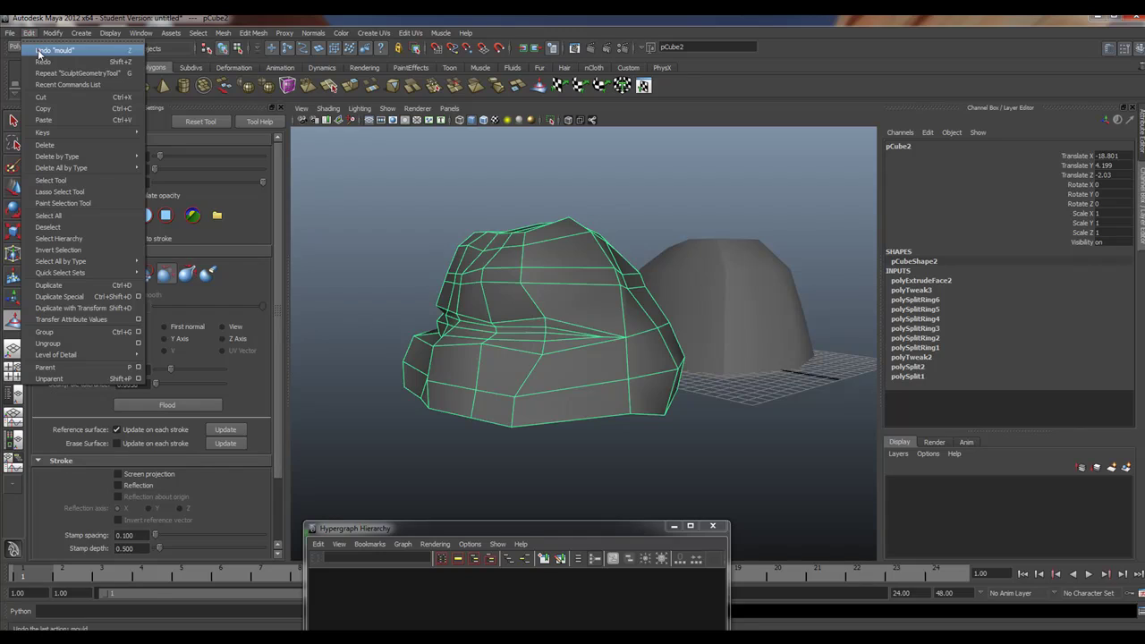
left_click(40, 51)
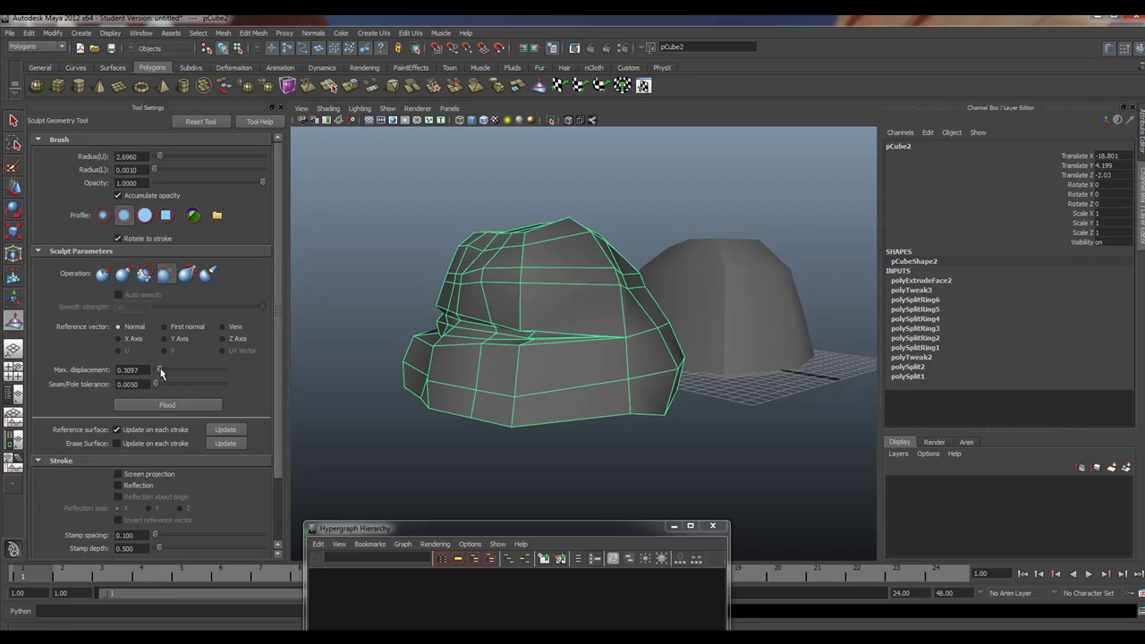
Reduce the maximum displacement to 0.3540, test another Relax stroke beside the groove and undo it
left_click_drag(161, 373, 163, 372)
left_click_drag(530, 327, 510, 320)
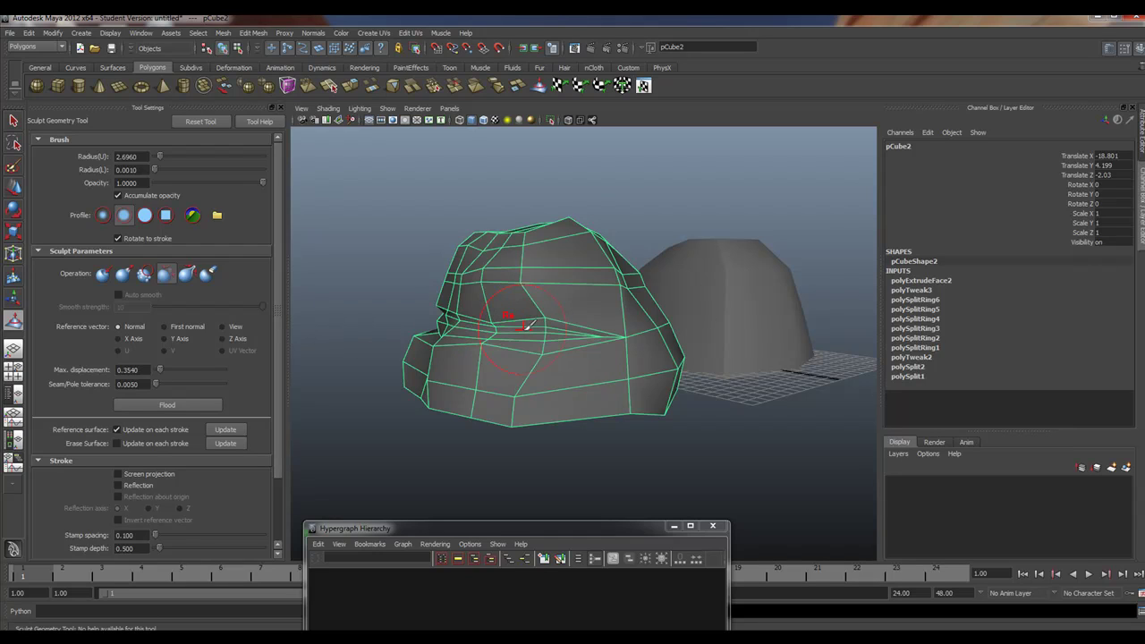
left_click(31, 33)
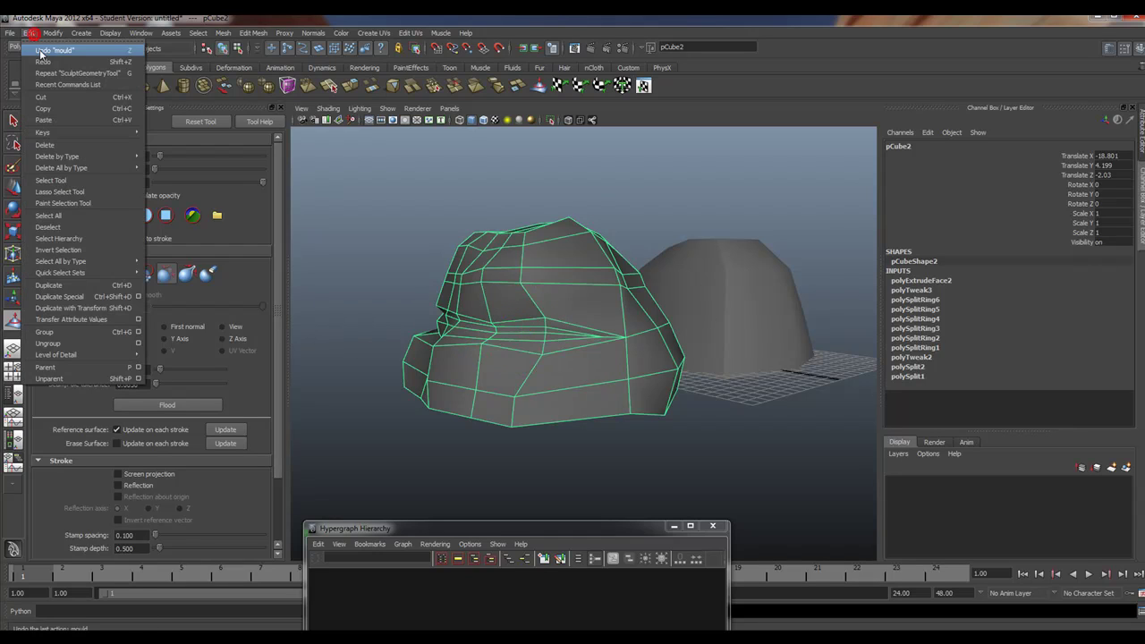
left_click(41, 51)
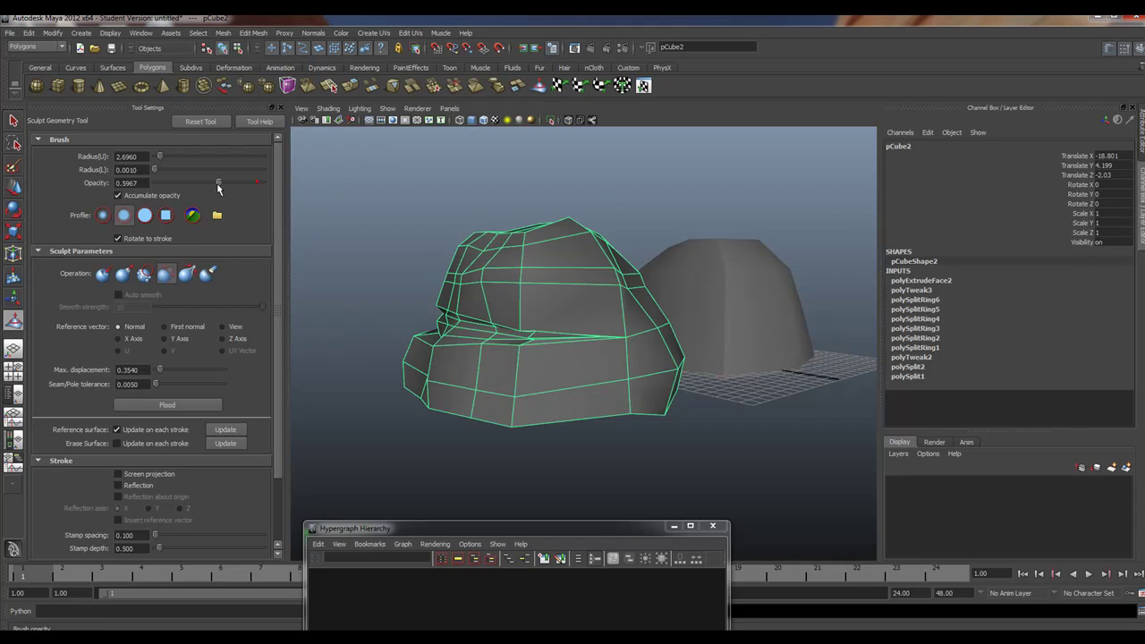
Lower the brush opacity to 0.3370, relax the mesh around the groove and briefly check the copy in smooth preview
left_click(529, 338)
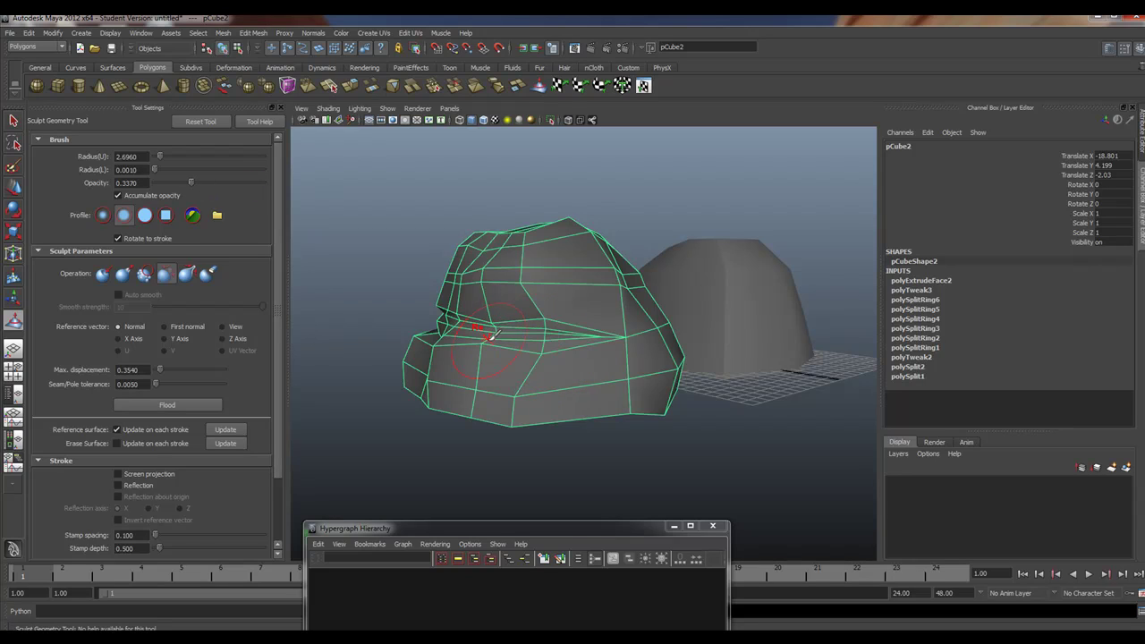
left_click_drag(492, 334, 485, 333)
mouse_move(418, 351)
left_mouse_down("alt")
mouse_move(425, 332)
mouse_move(502, 361)
left_mouse_up("alt")
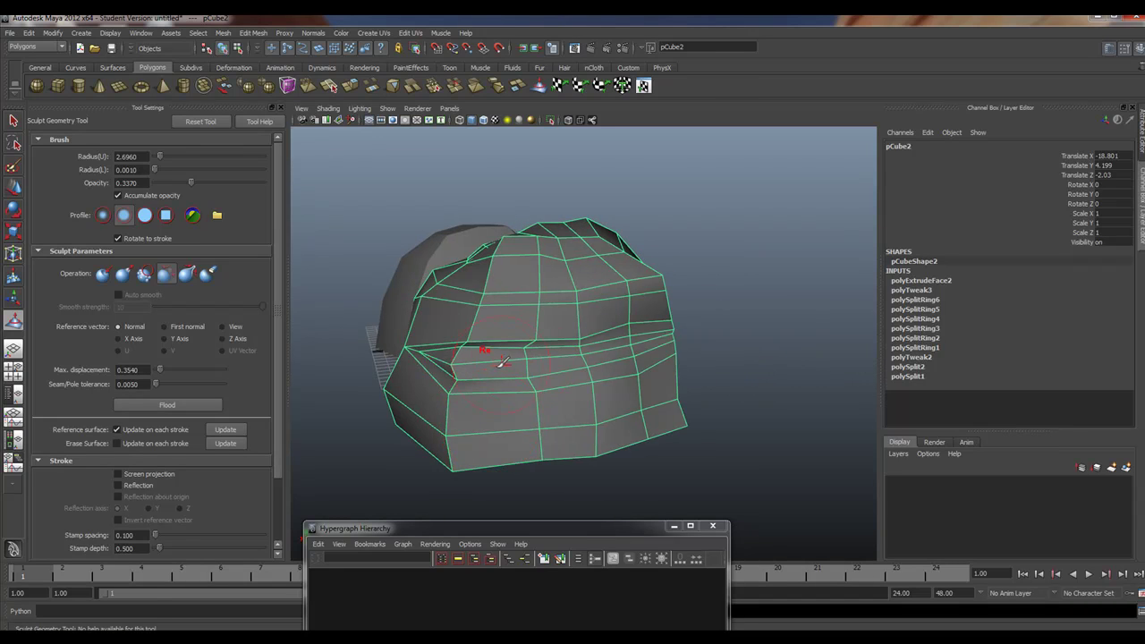
left_click(465, 367)
left_click_drag(386, 368, 458, 367, "alt")
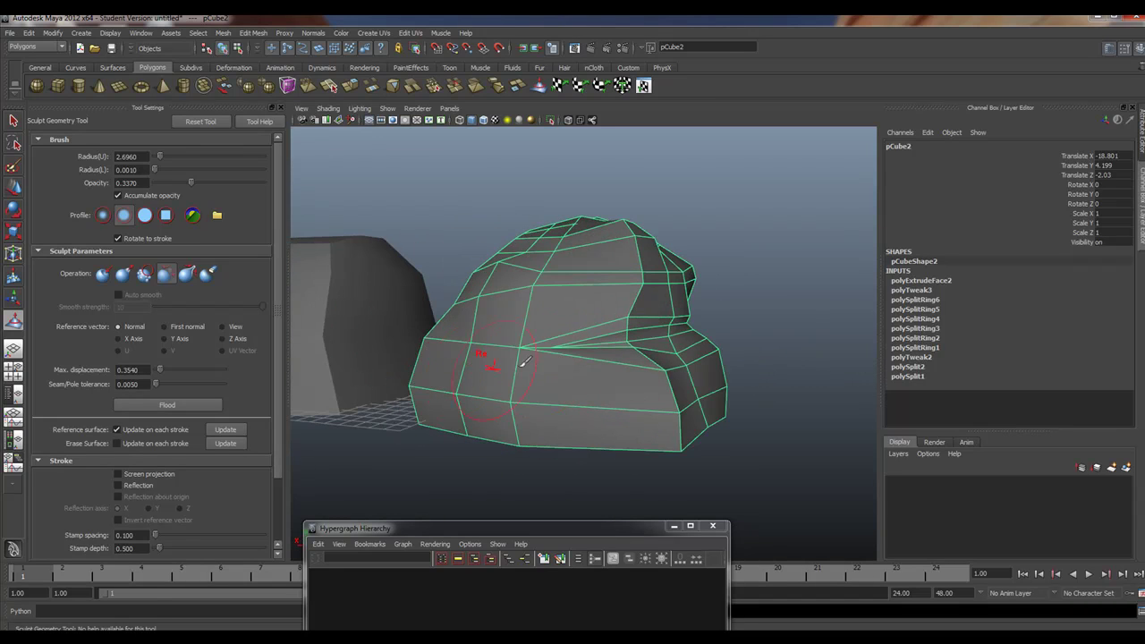
mouse_move(613, 360)
left_mouse_down("alt")
mouse_move(378, 370)
mouse_move(408, 355)
mouse_move(441, 369)
mouse_move(634, 357)
mouse_move(439, 378)
mouse_move(465, 345)
mouse_move(467, 362)
left_mouse_up("alt")
key("3")
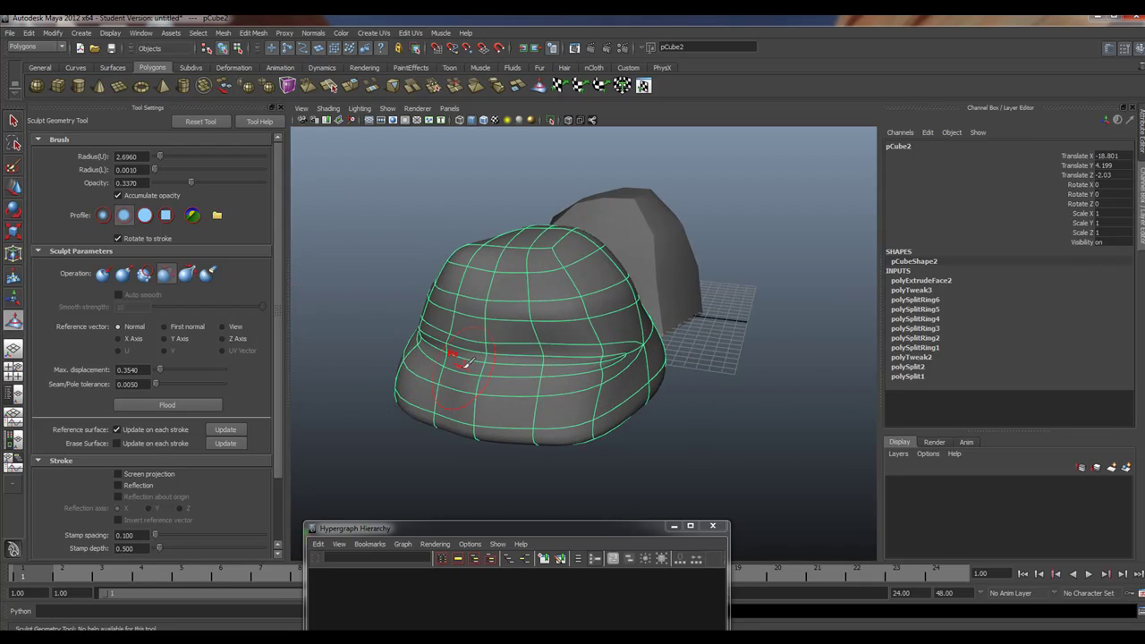
key("1")
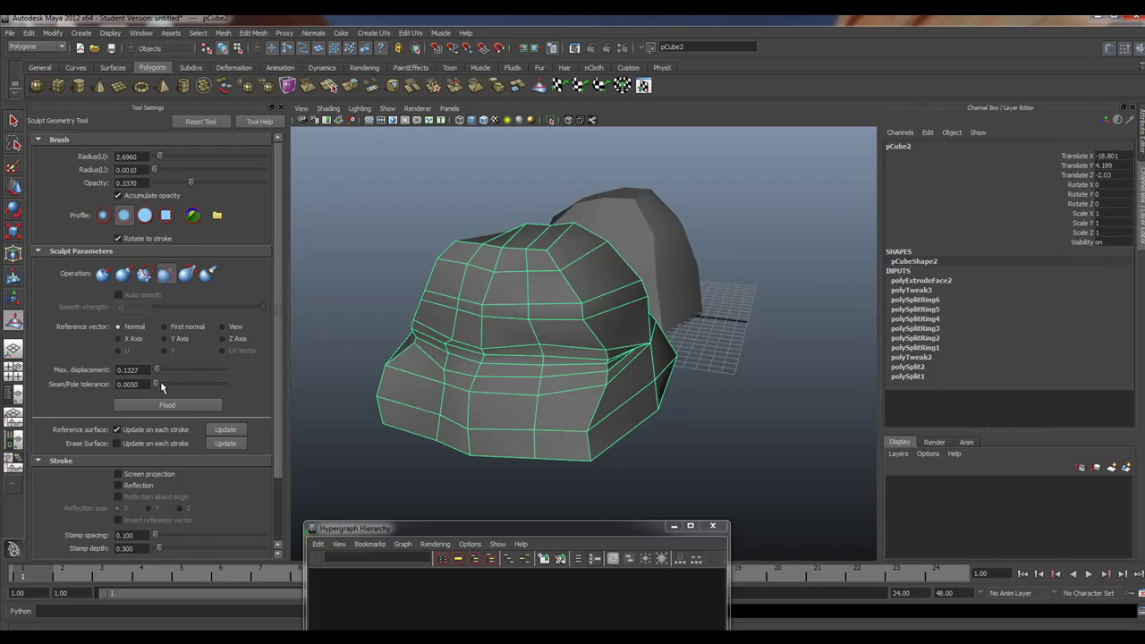
Set maximum displacement to 0.1327 and seam/pole tolerance to 0.4248, and relax the front along the groove and lower lip
left_click_drag(169, 385, 190, 387)
left_click_drag(470, 361, 474, 349)
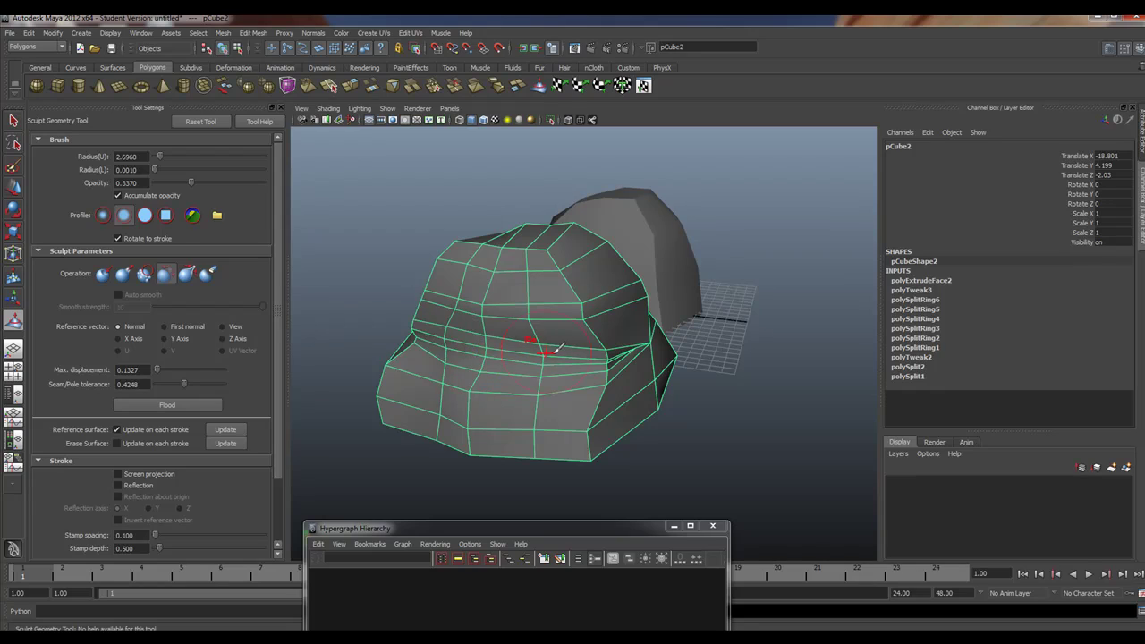
mouse_move(554, 351)
left_mouse_down()
mouse_move(580, 317)
mouse_move(624, 370)
mouse_move(575, 409)
mouse_move(593, 417)
left_mouse_up()
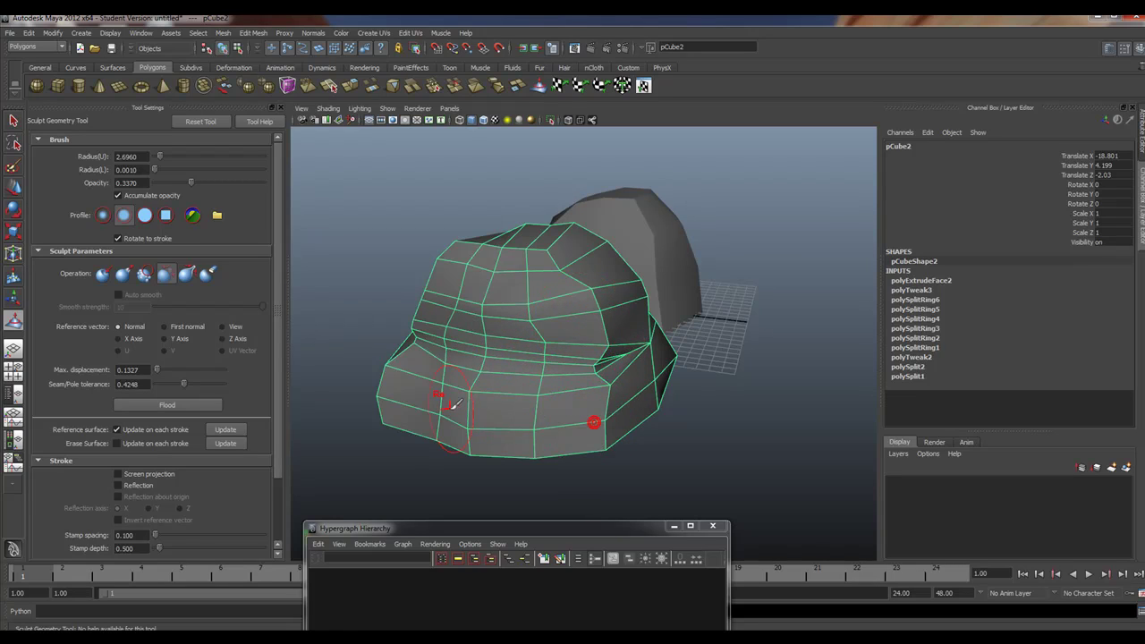
Switch to the Smooth operation and brush over the upper front and the lower front corner of the copy
left_click(144, 275)
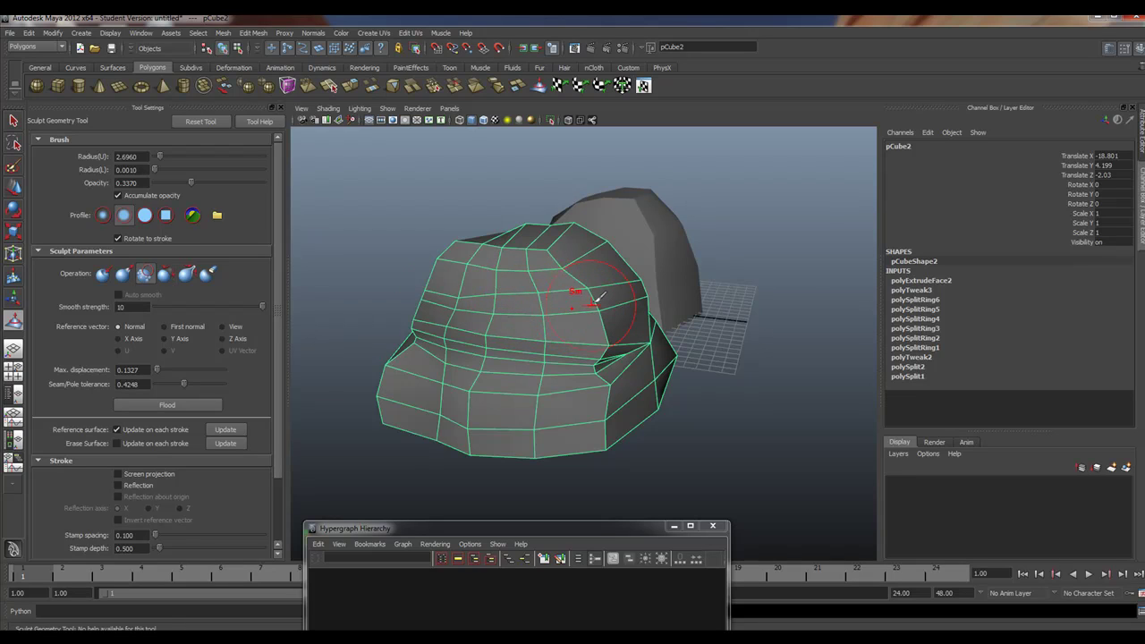
mouse_move(566, 260)
left_mouse_down()
mouse_move(450, 251)
mouse_move(459, 245)
left_mouse_up()
left_click_drag(408, 355, 417, 385)
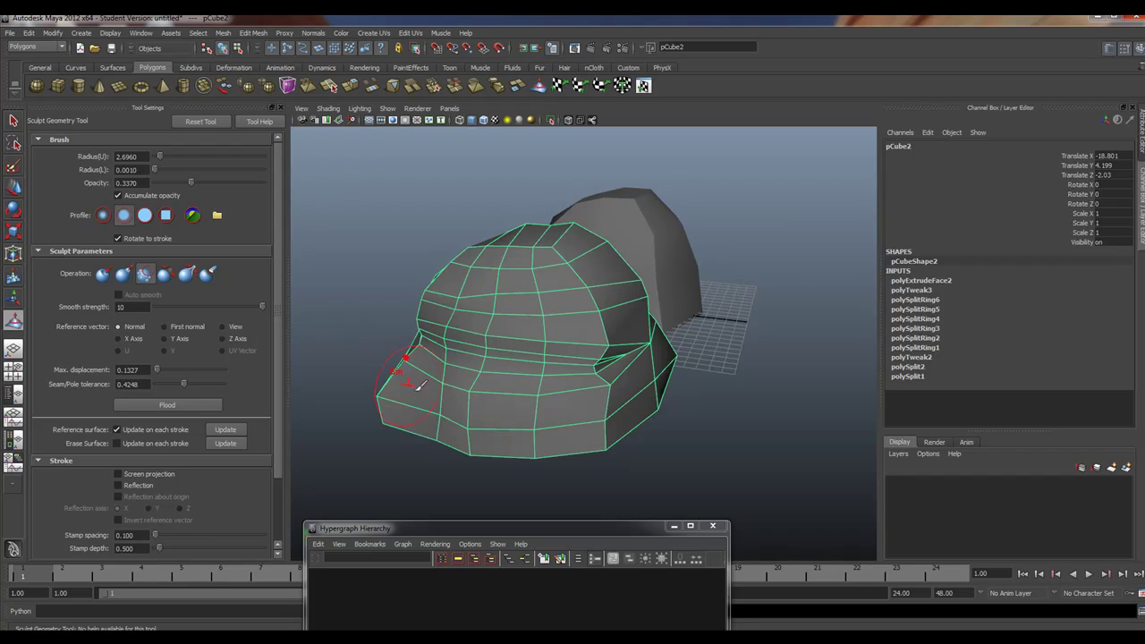
Smooth the copy's sides, rear and lower rear edge with the same brush, working around the whole body
left_click_drag(662, 375, 563, 359, "alt")
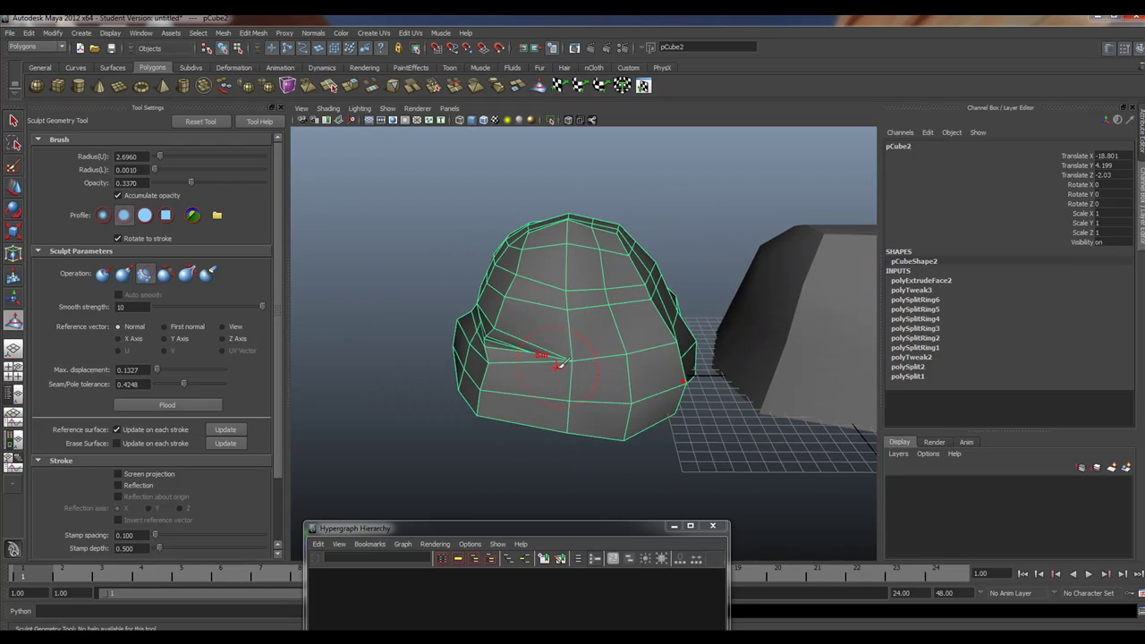
mouse_move(510, 402)
left_mouse_down("alt")
mouse_move(539, 391)
mouse_move(747, 407)
left_mouse_up("alt")
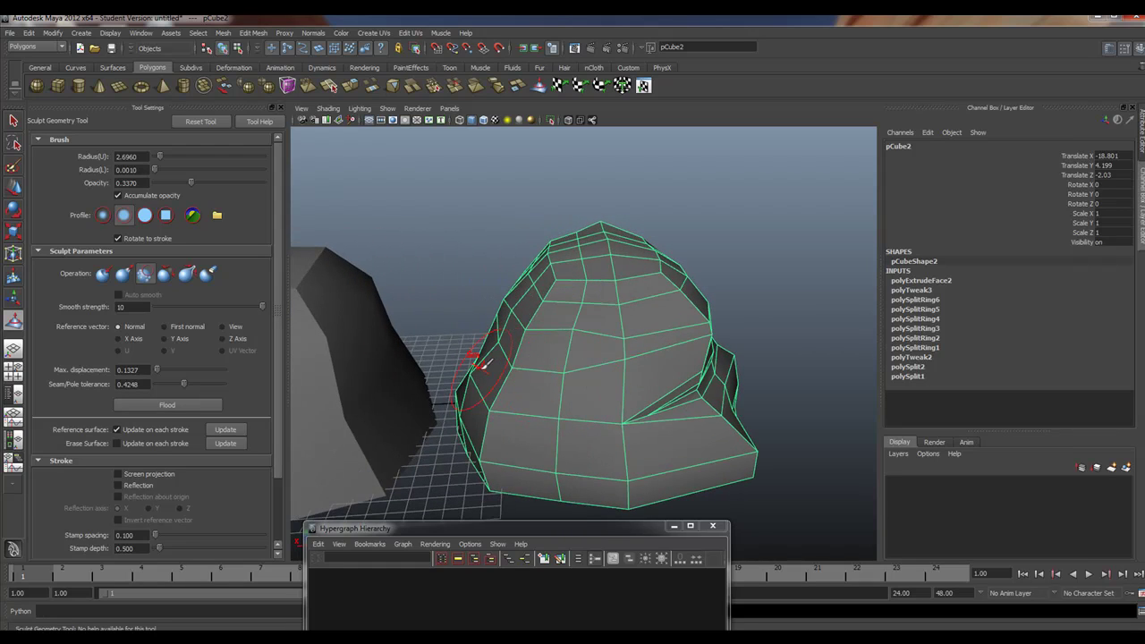
left_click_drag(481, 367, 573, 394, "alt")
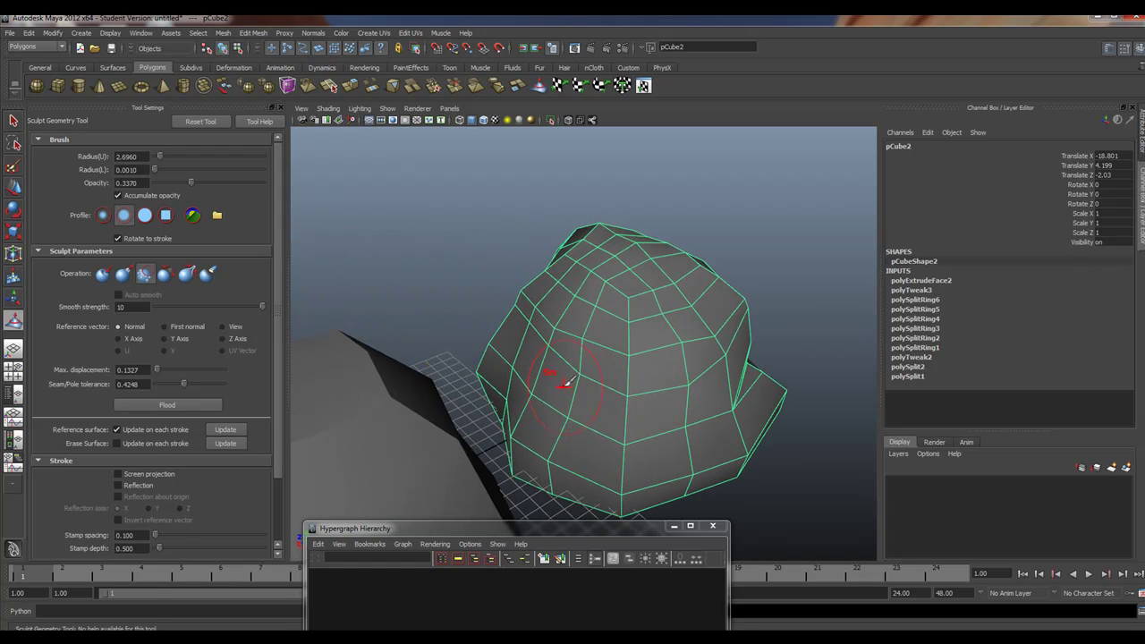
left_click(628, 445)
left_click(605, 489)
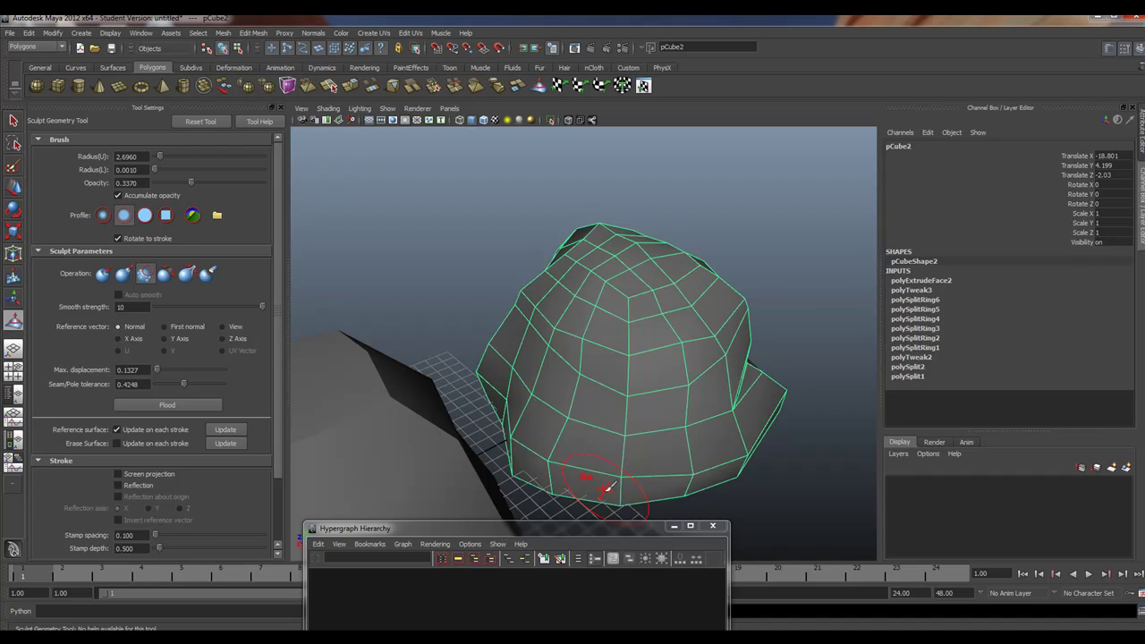
left_click(532, 465)
left_click_drag(541, 330, 238, 314, "alt")
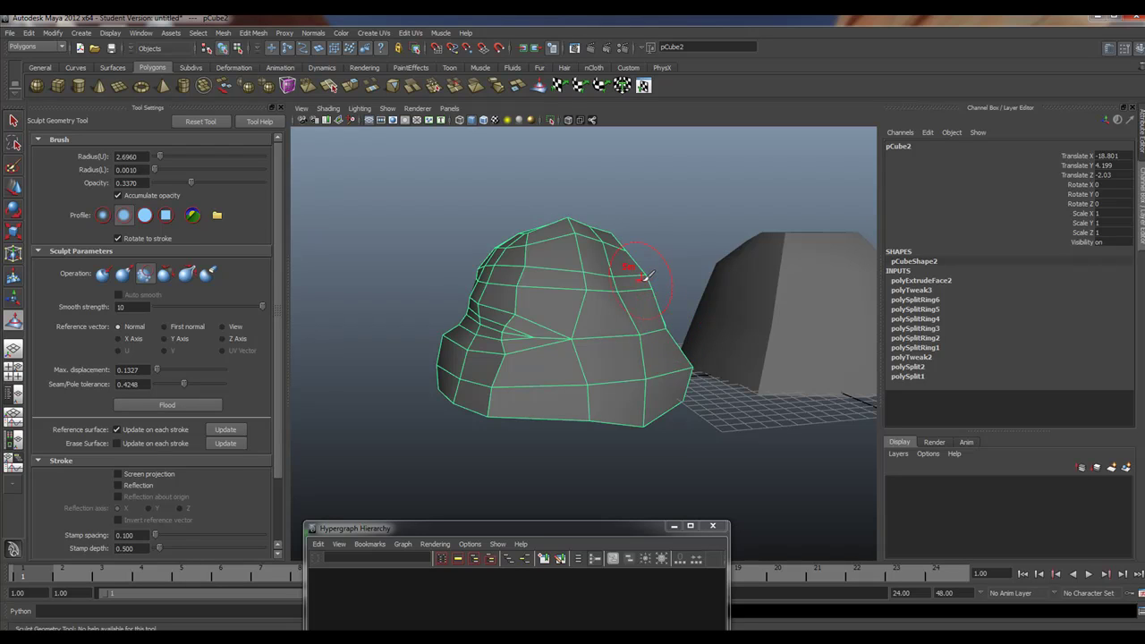
left_click_drag(695, 327, 825, 361, "alt")
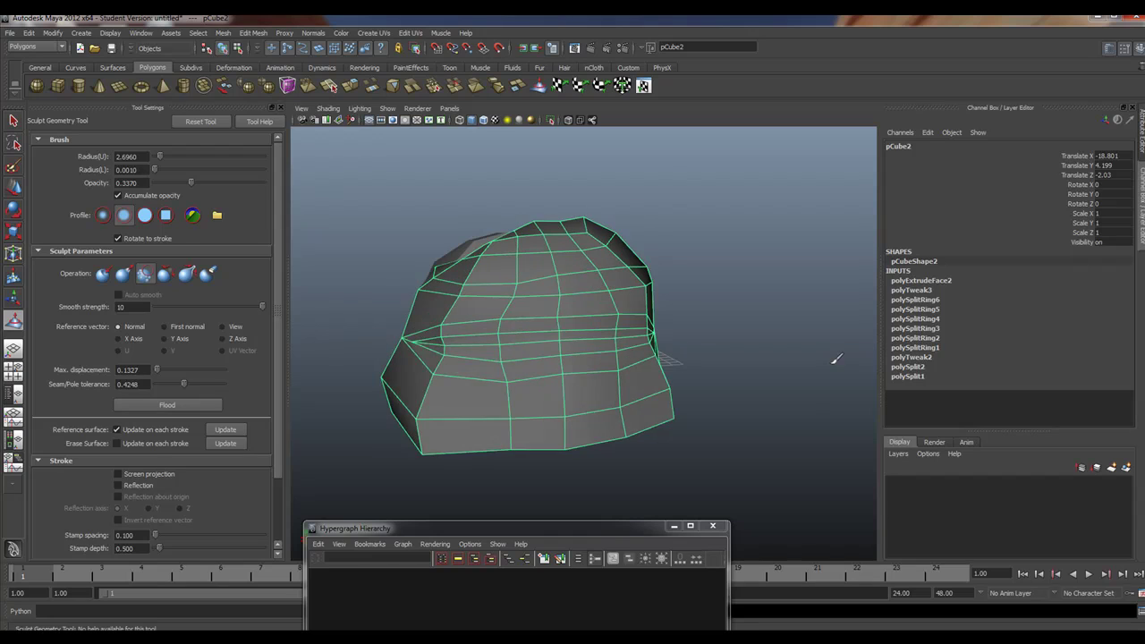
Examine the grooved copy in smooth preview and inspect the ends of its groove from both sides
key("3")
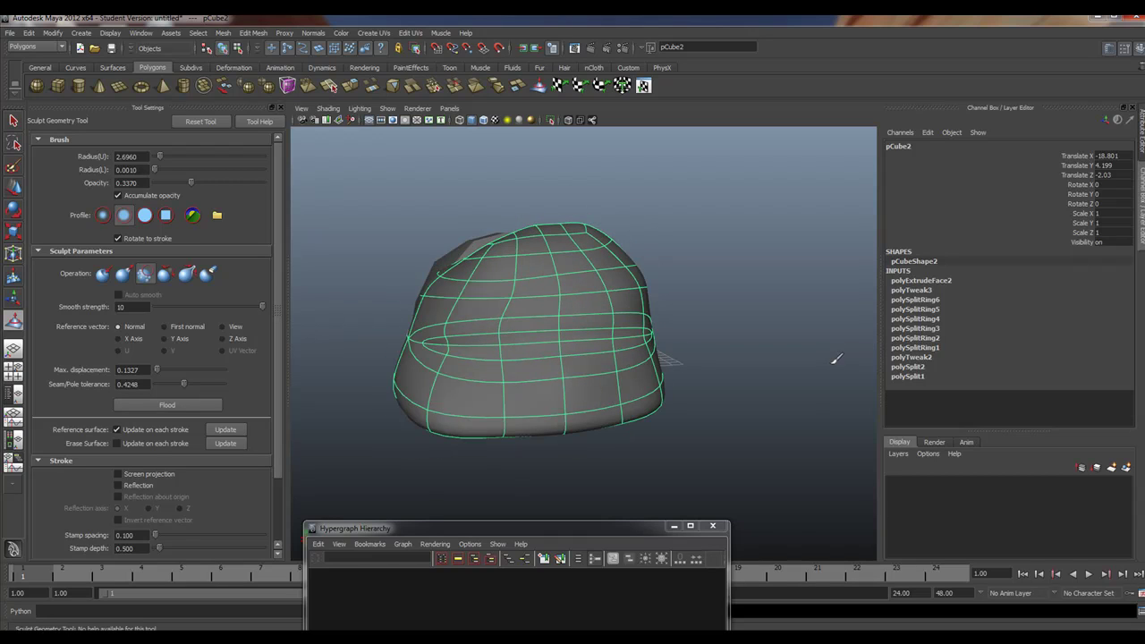
key("1")
mouse_move(651, 342)
left_mouse_down("alt")
mouse_move(743, 332)
mouse_move(678, 340)
left_mouse_up("alt")
scroll(678, 340, "up", 3)
left_click_drag(436, 301, 519, 359, "alt")
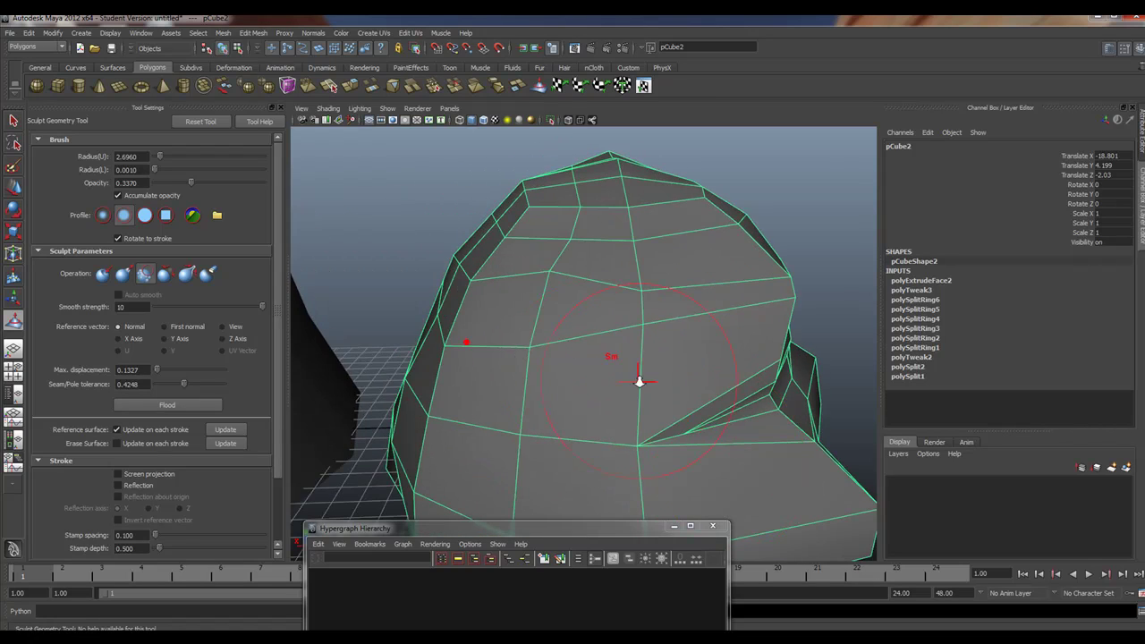
right_click_drag(638, 379, 504, 314, "alt")
mouse_move(608, 347)
left_mouse_down("alt")
mouse_move(526, 353)
mouse_move(640, 329)
left_mouse_up("alt")
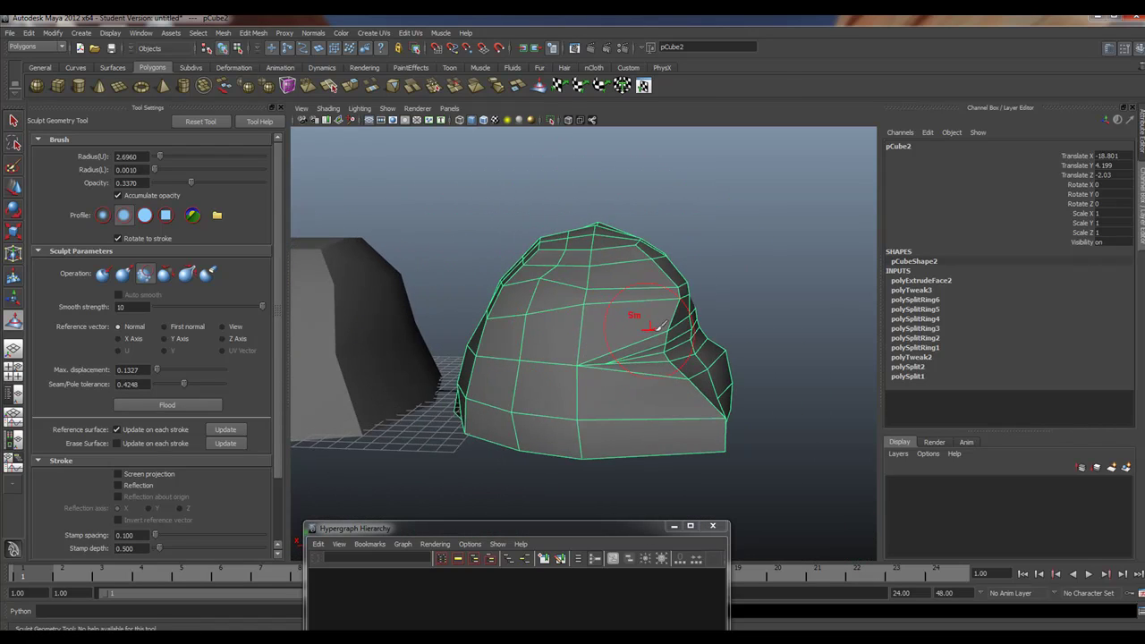
mouse_move(579, 364)
left_mouse_down("alt")
mouse_move(511, 365)
mouse_move(364, 314)
mouse_move(555, 340)
mouse_move(613, 322)
mouse_move(378, 330)
left_mouse_up("alt")
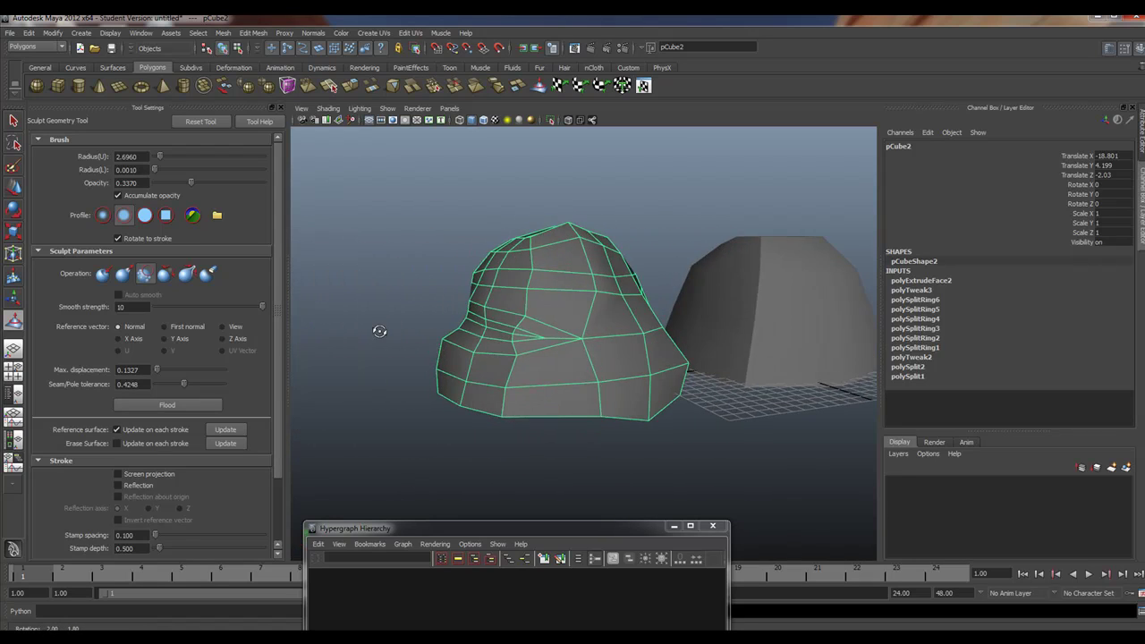
right_click_drag(378, 330, 515, 374, "alt")
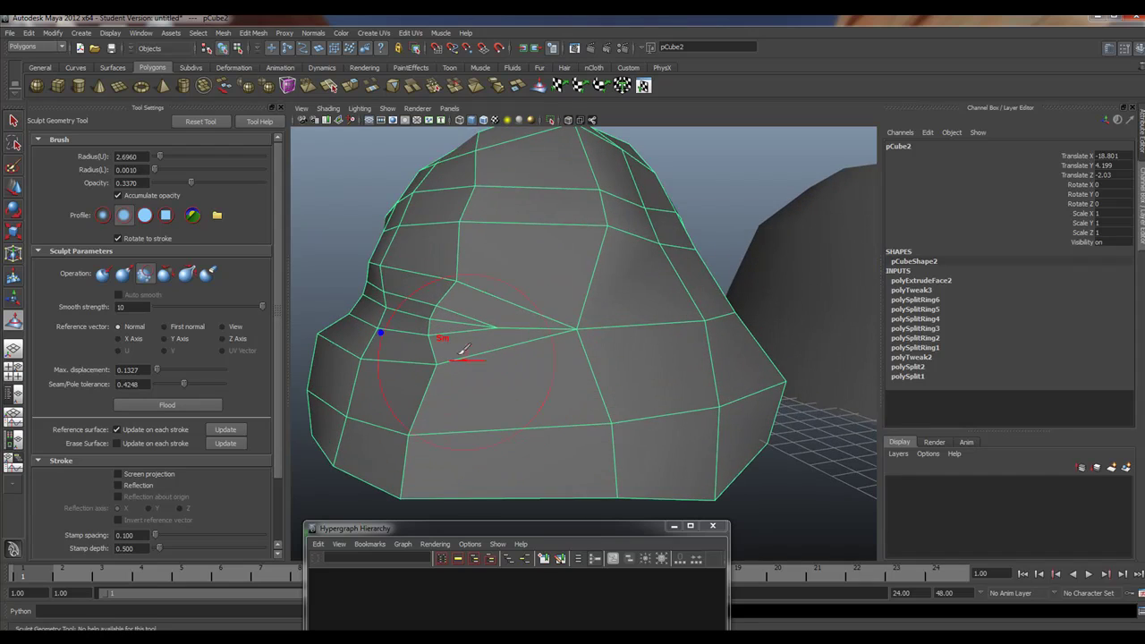
Select the edge loop running along the inside of the copy's groove and move it deeper into the body and slightly down
left_click(13, 187)
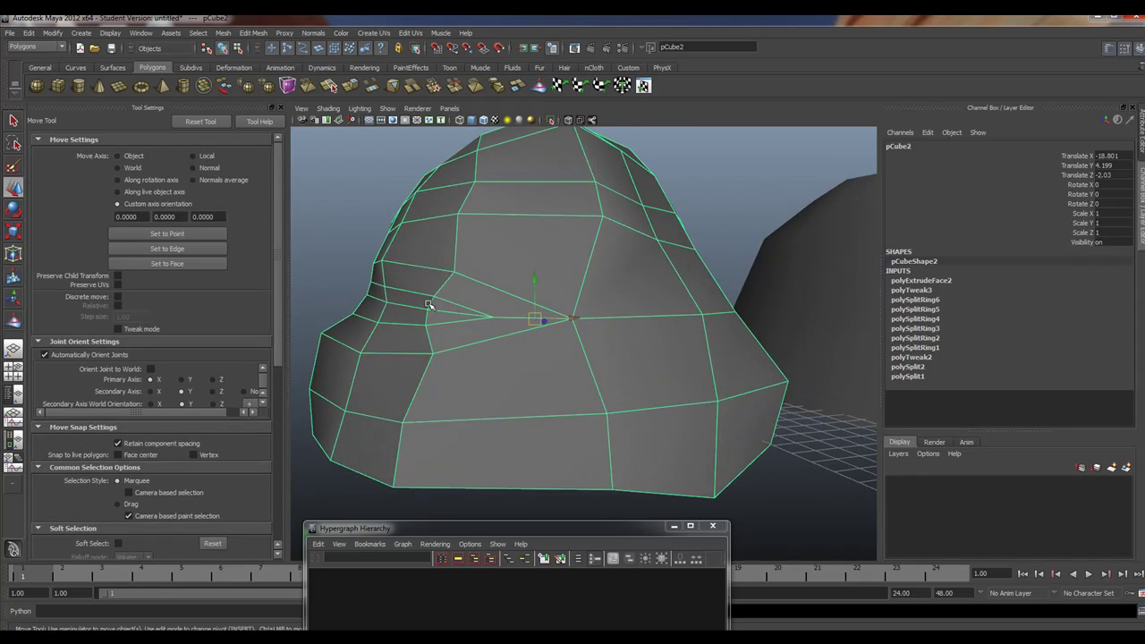
right_click_drag(417, 306, 393, 306)
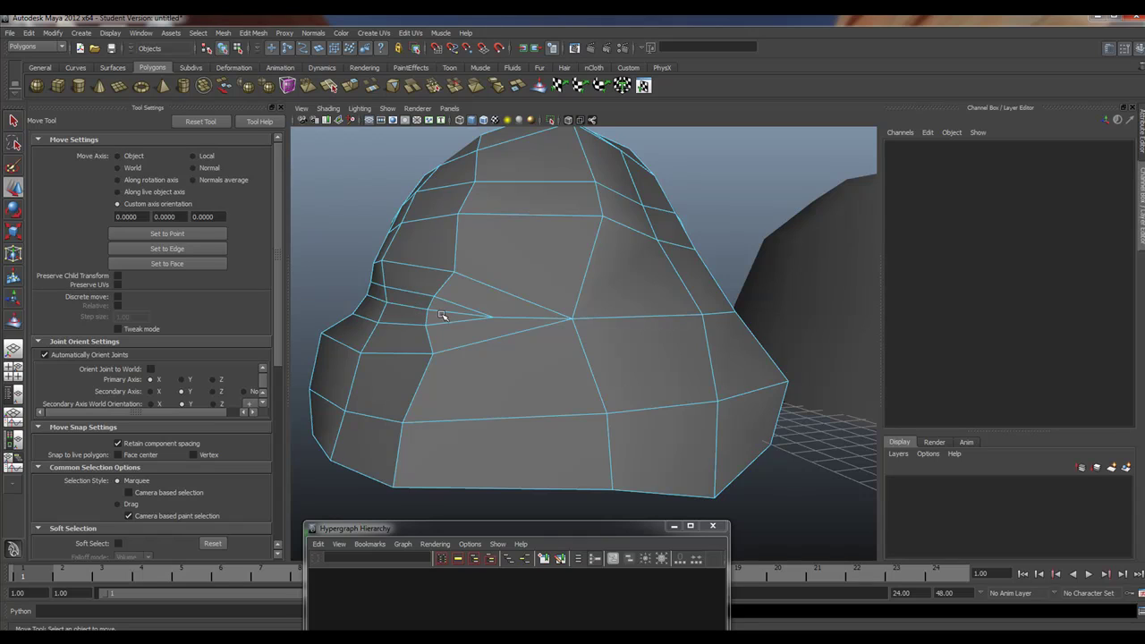
double_click(442, 314)
left_click_drag(423, 311, 545, 316, "alt")
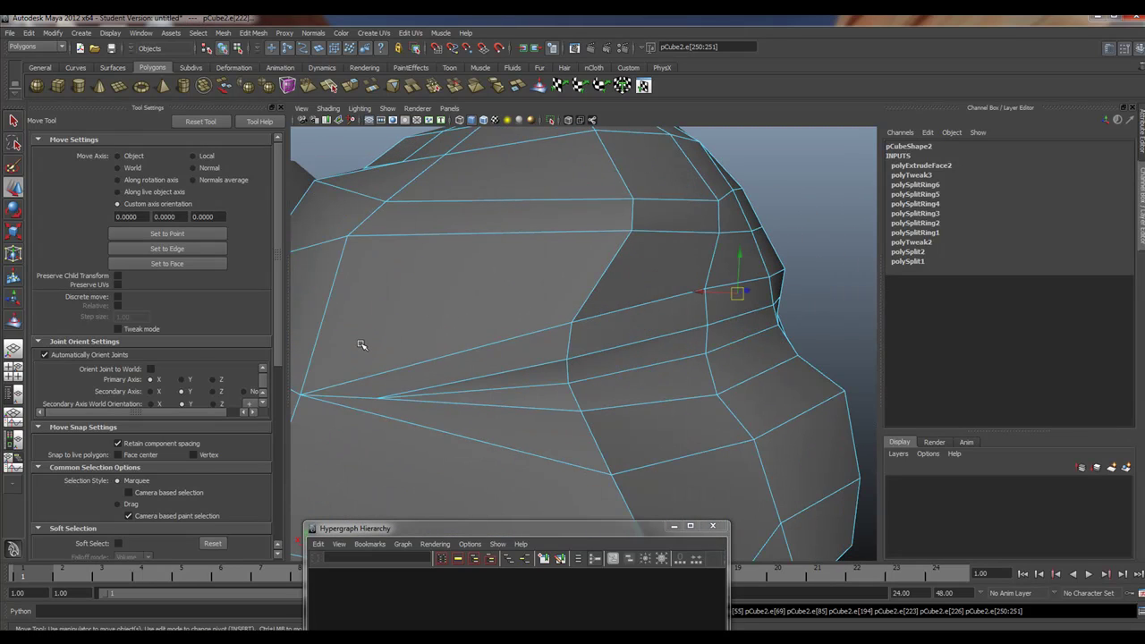
double_click(465, 393)
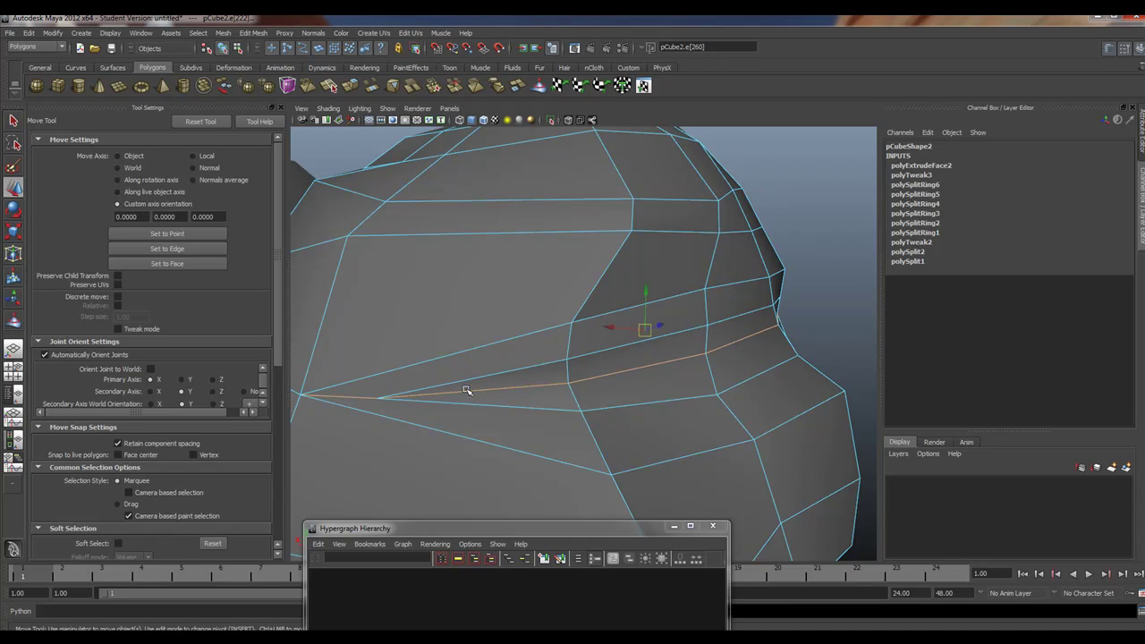
left_click_drag(326, 423, 323, 425)
left_click_drag(527, 422, 350, 420, "alt")
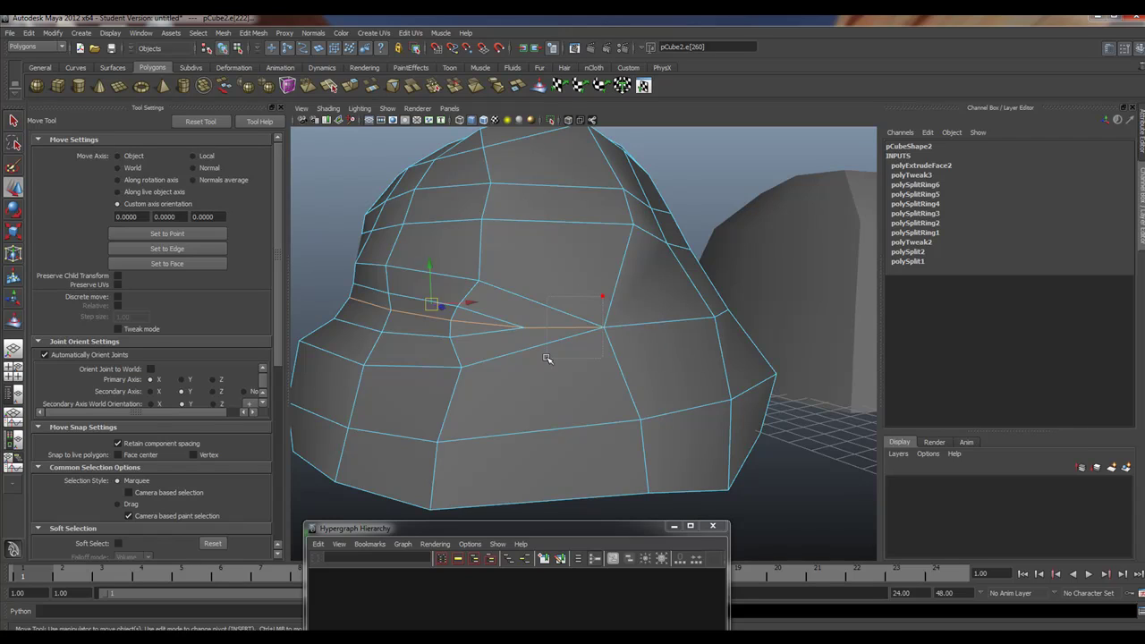
left_click_drag(547, 358, 547, 358, "ctrl")
middle_click_drag(462, 302, 474, 303)
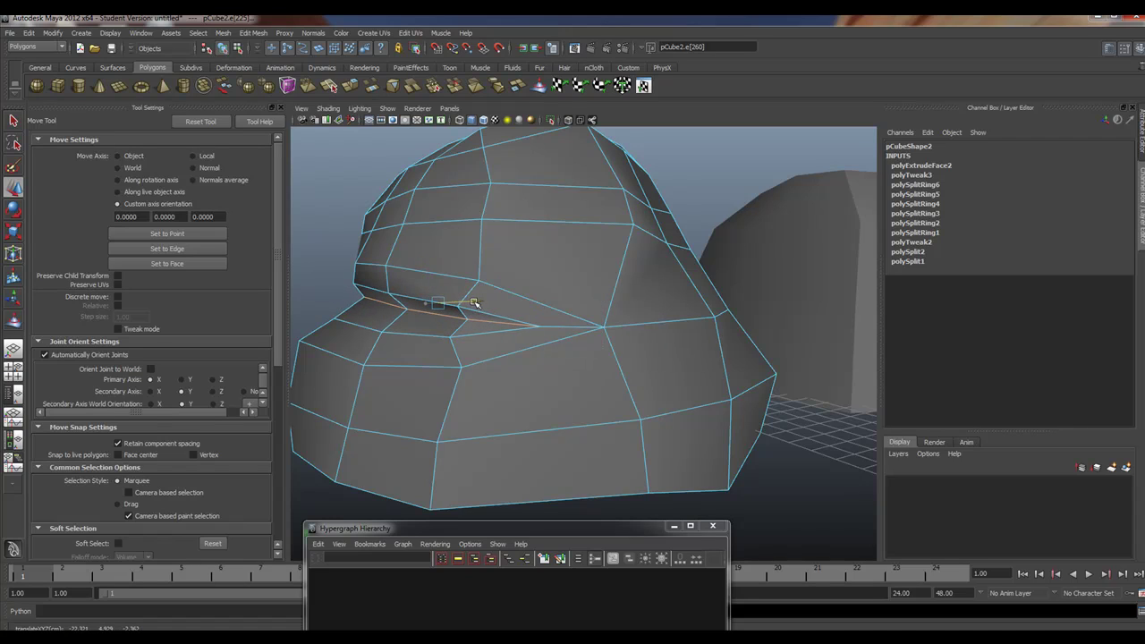
left_click_drag(439, 262, 436, 274)
Return the copy to object mode, average its vertices with a smoothing amount of 2, and repeat the averaging
left_click_drag(524, 352, 559, 315, "alt")
right_click_drag(588, 287, 626, 268)
left_click(541, 325)
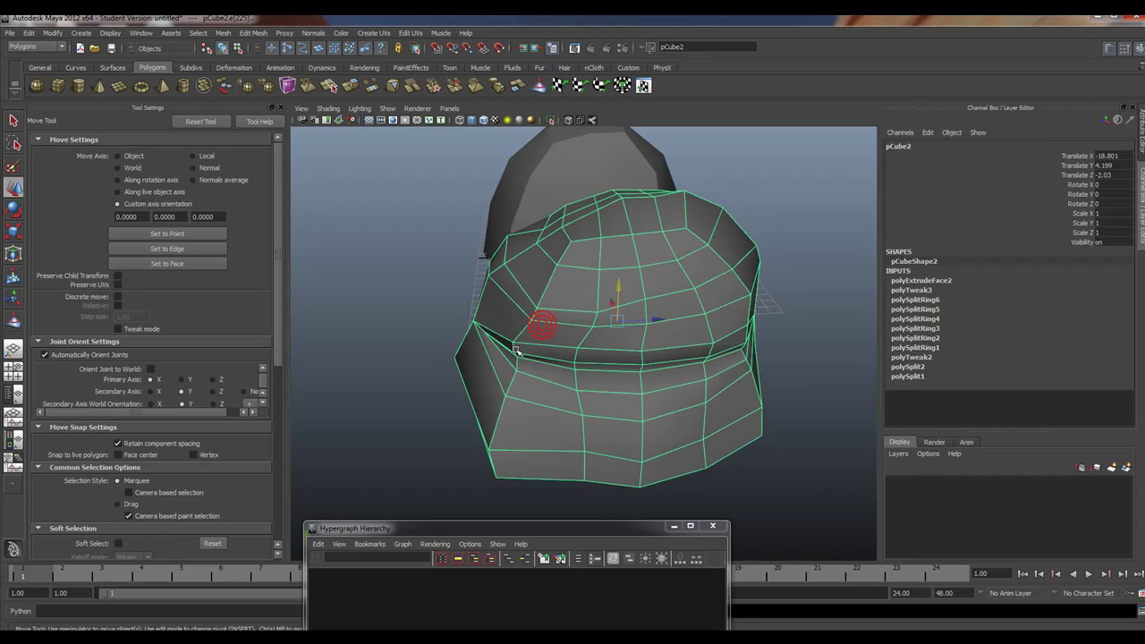
left_click(222, 33)
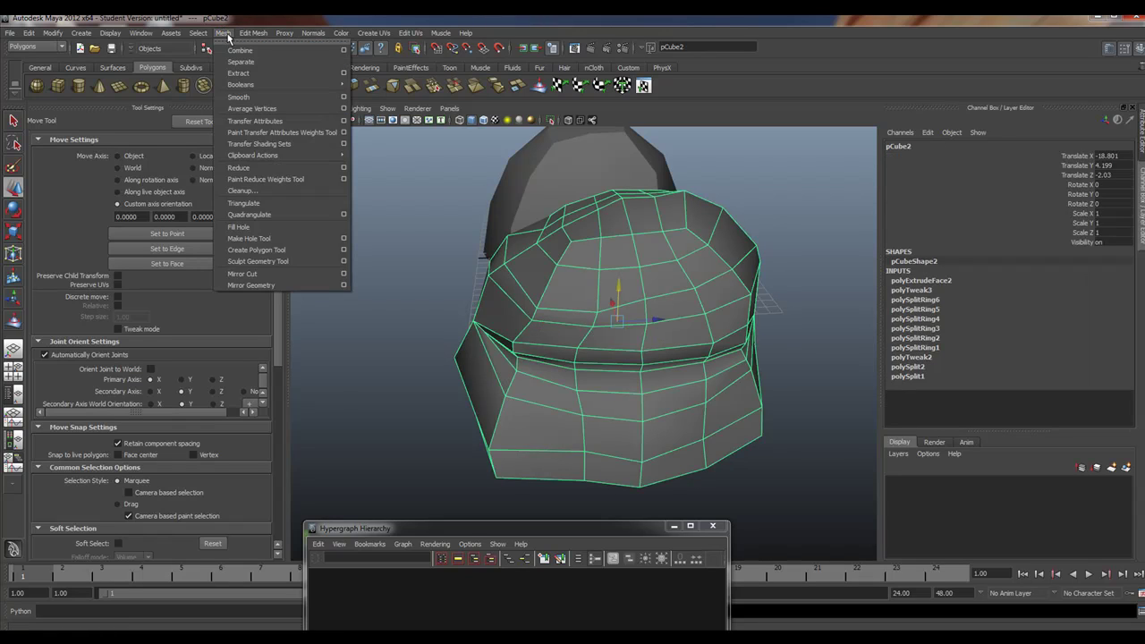
left_click(343, 108)
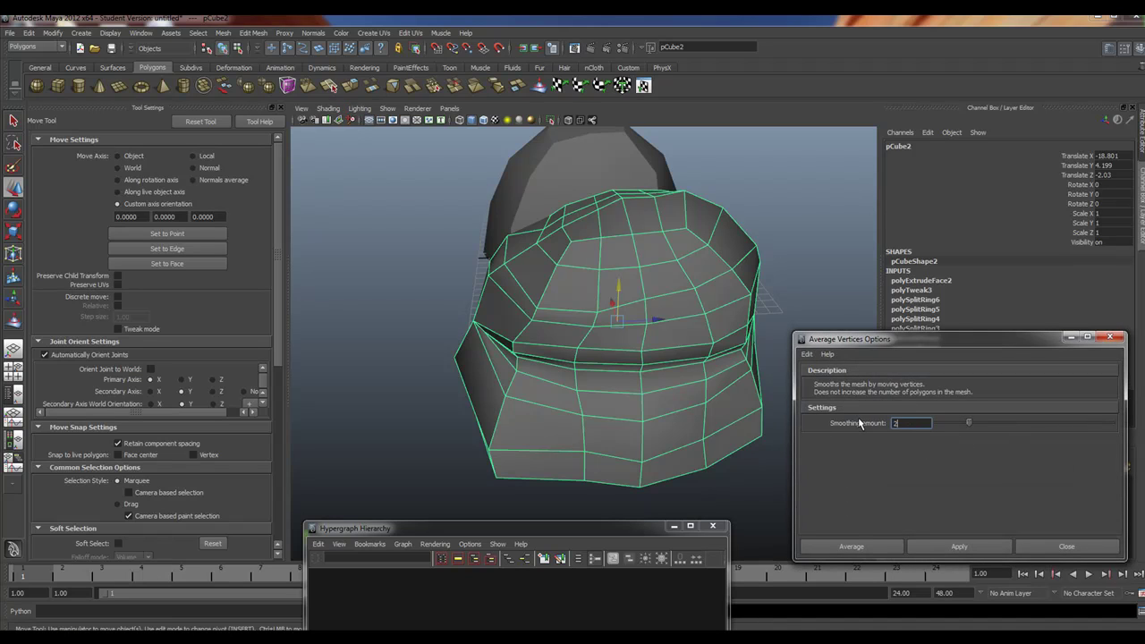
left_click(846, 546)
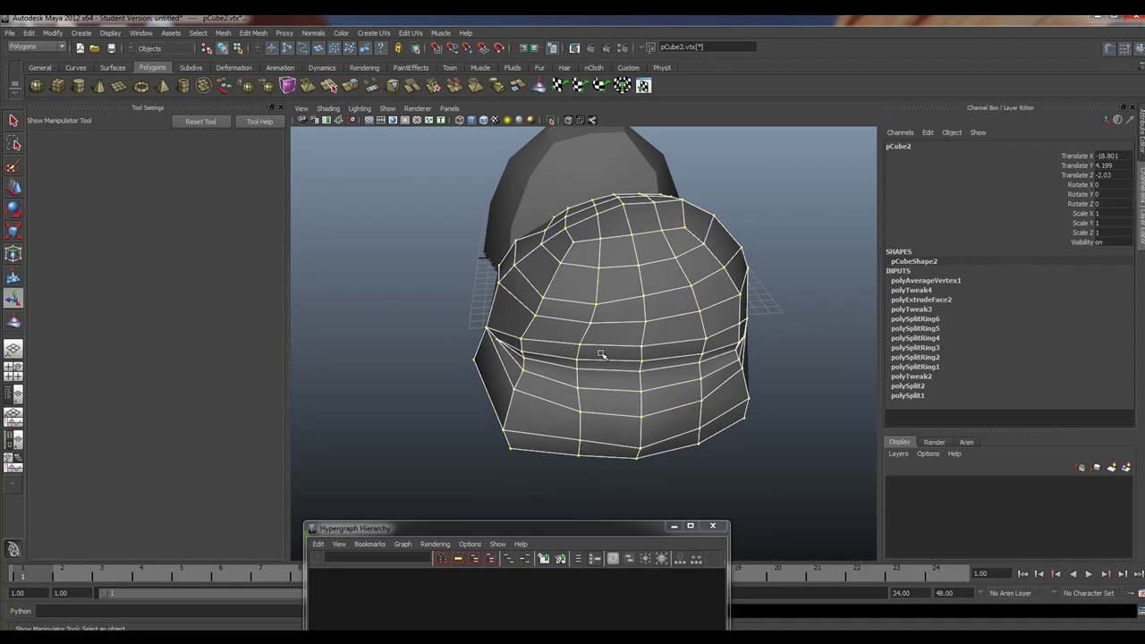
left_click_drag(600, 355, 481, 316, "alt")
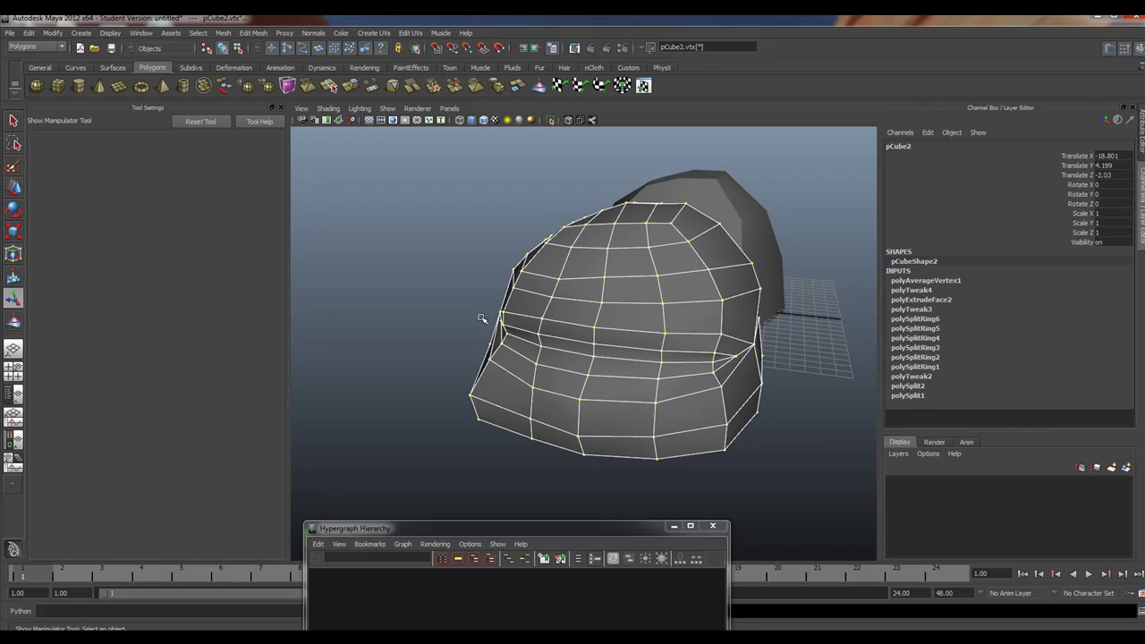
key("g")
left_click_drag(428, 355, 544, 367, "alt")
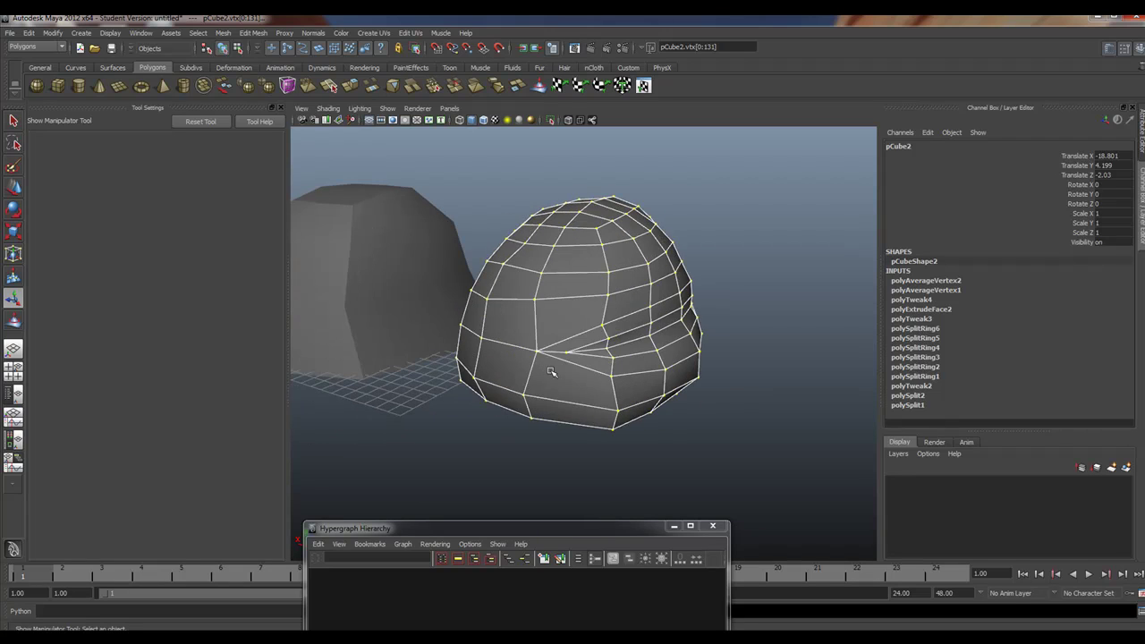
Undo both vertex averaging operations on the grooved copy
key("z")
key("z")
key("z")
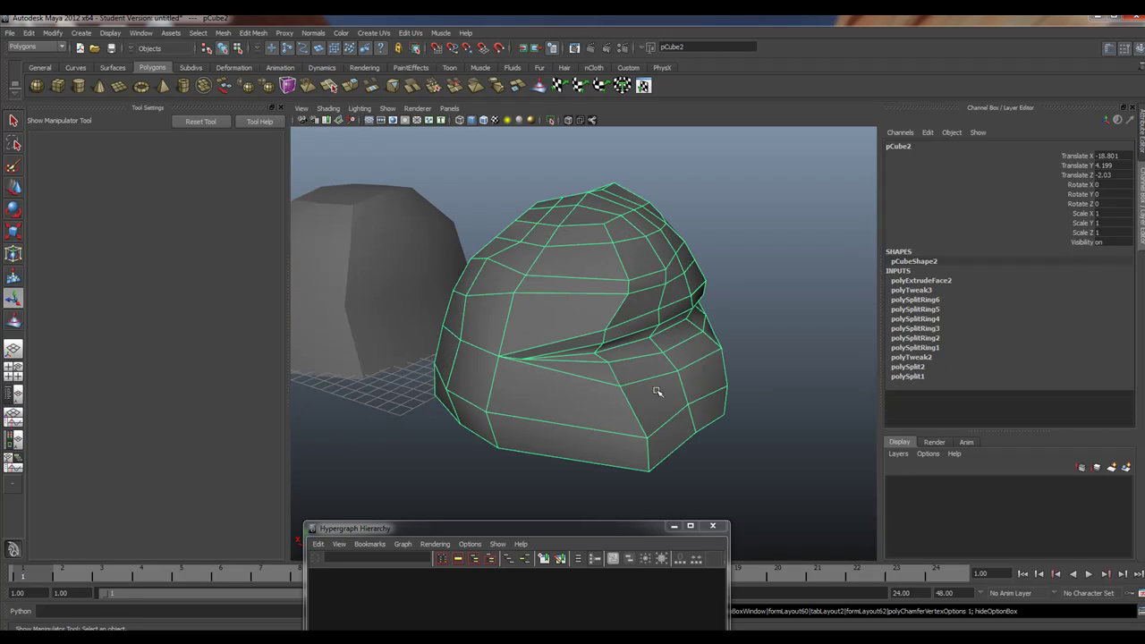
Select the original dome beside the copy and create a lattice deformer around it
left_click_drag(656, 391, 537, 333, "alt")
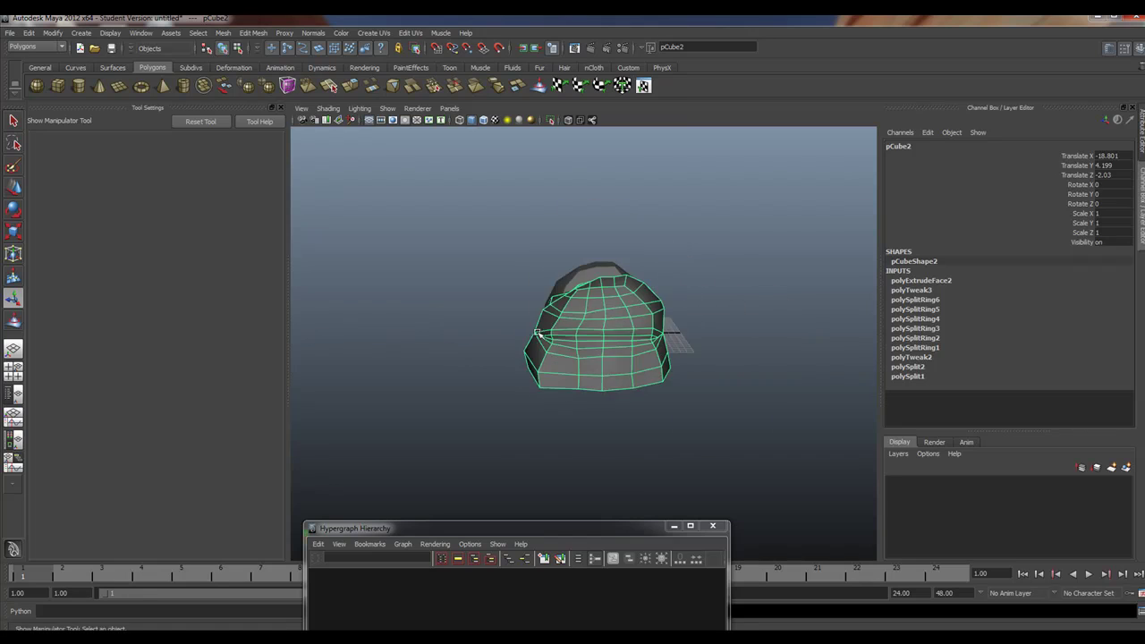
right_click_drag(536, 333, 619, 357, "alt")
left_click_drag(732, 327, 593, 349, "alt")
left_click(671, 306)
left_click_drag(677, 308, 718, 307, "alt")
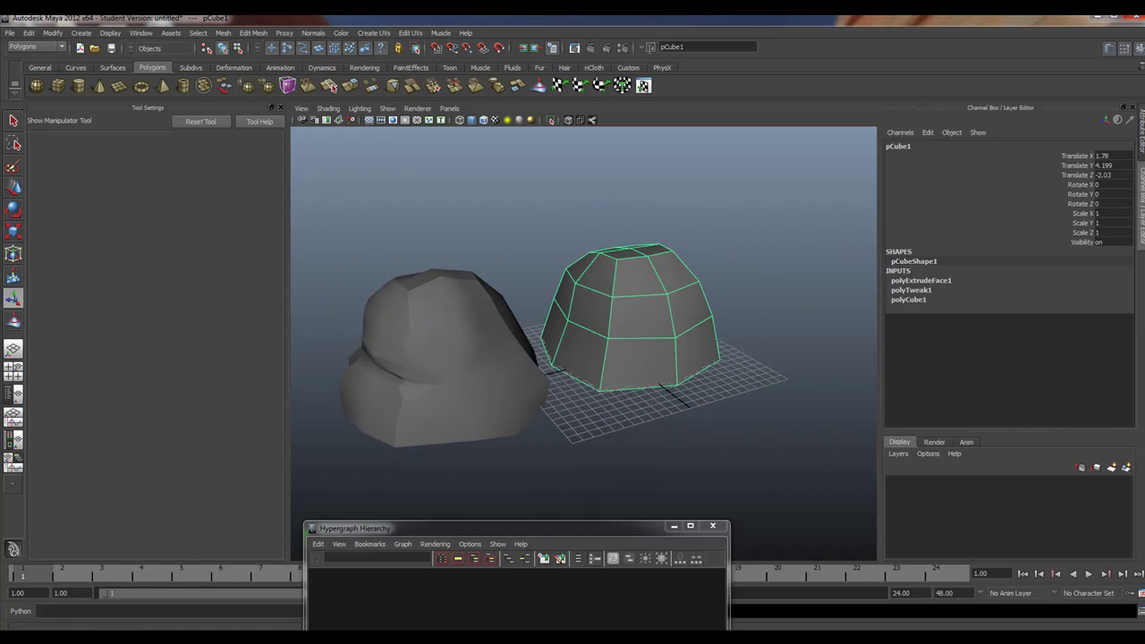
key("space")
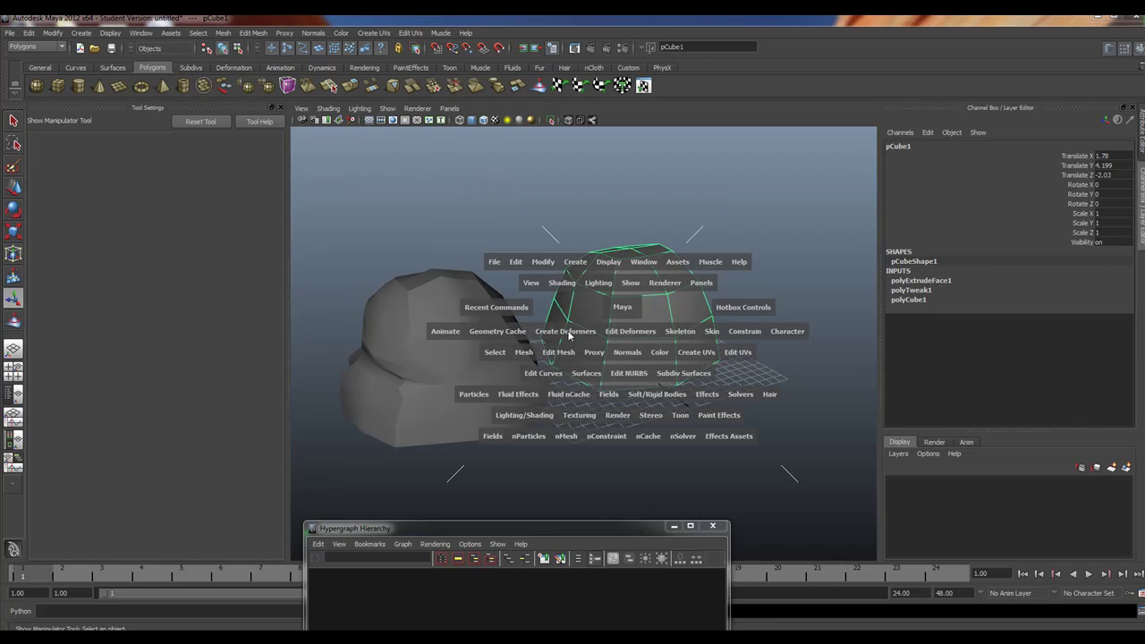
left_click_drag(568, 333, 572, 365)
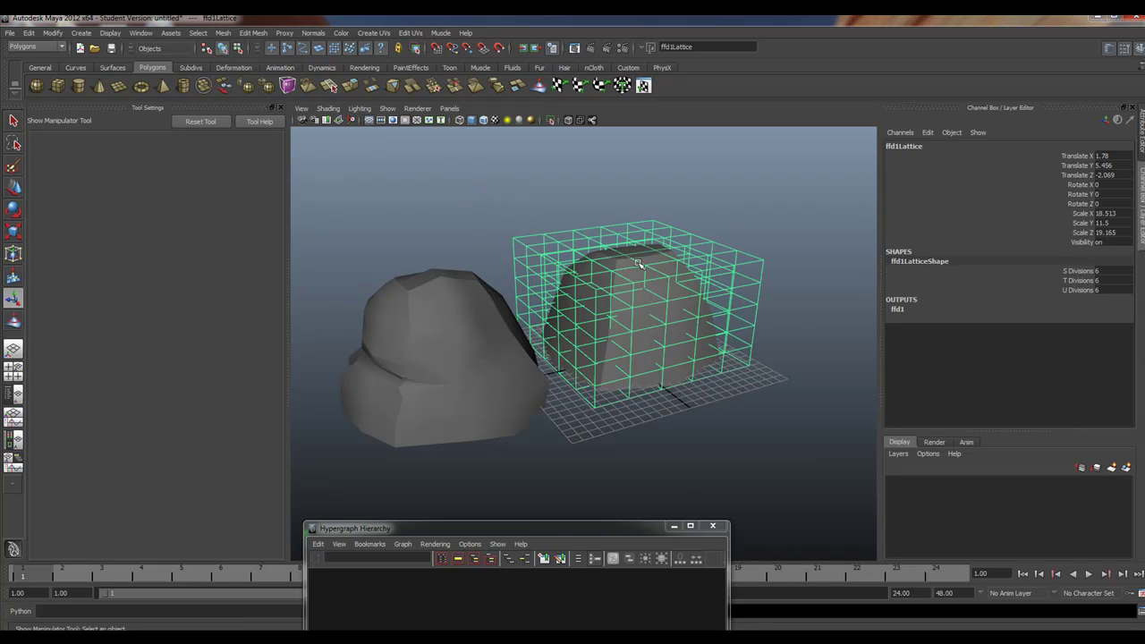
Set the lattice's S, T and U divisions to 4
left_click(1115, 271)
left_click(1117, 280)
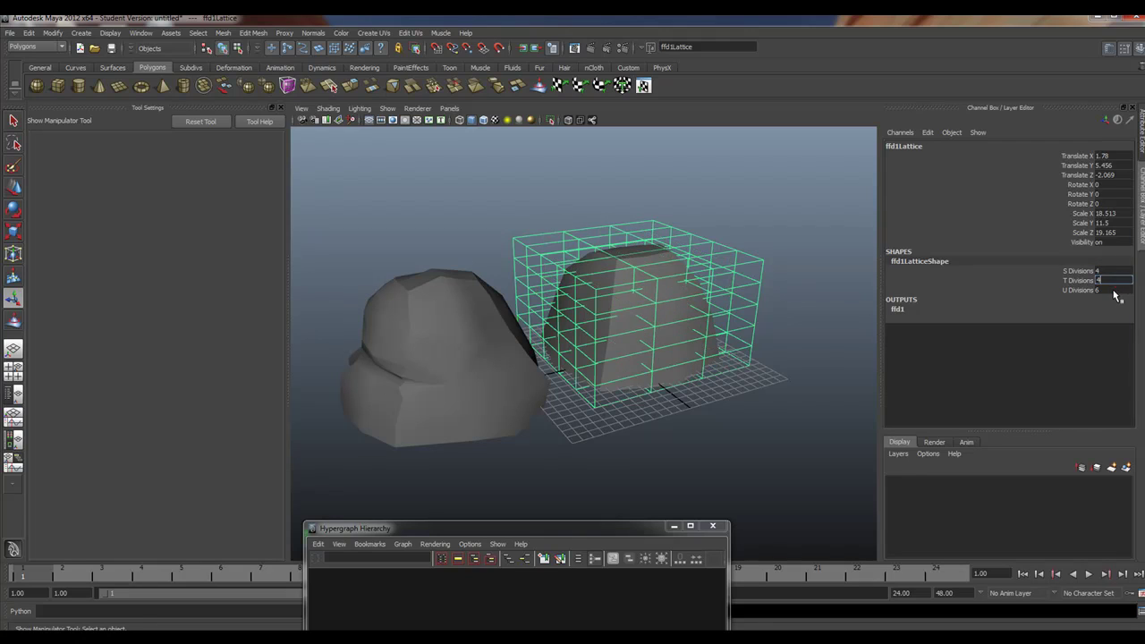
left_click(1113, 290)
type("4")
Set the lattice's S, T and U divisions to 3
left_click(1102, 271)
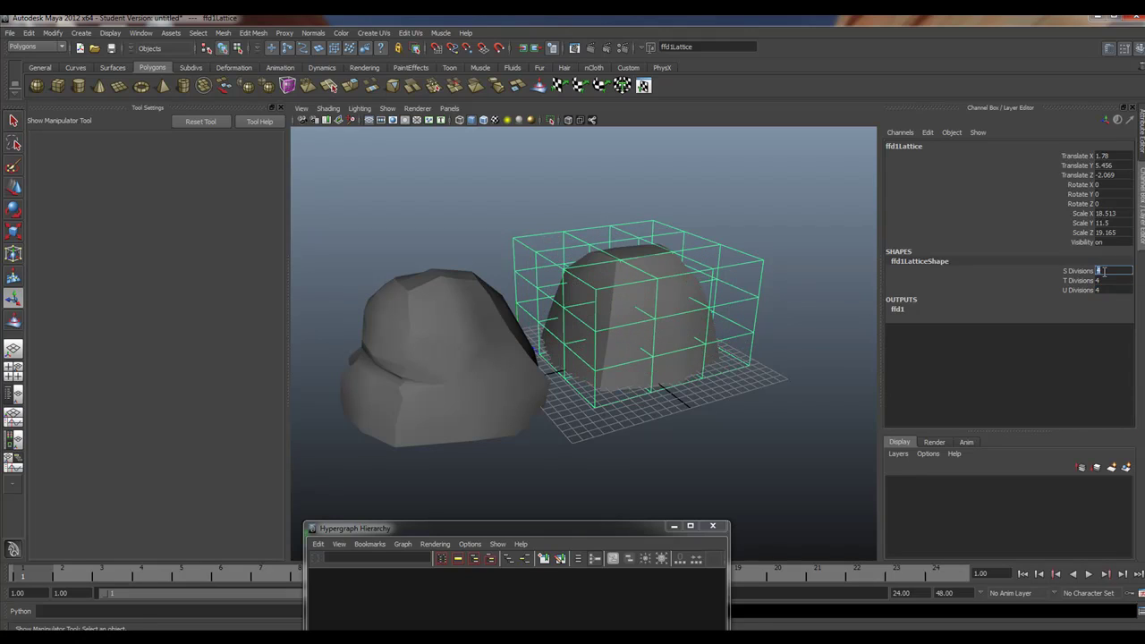
left_click(1105, 280)
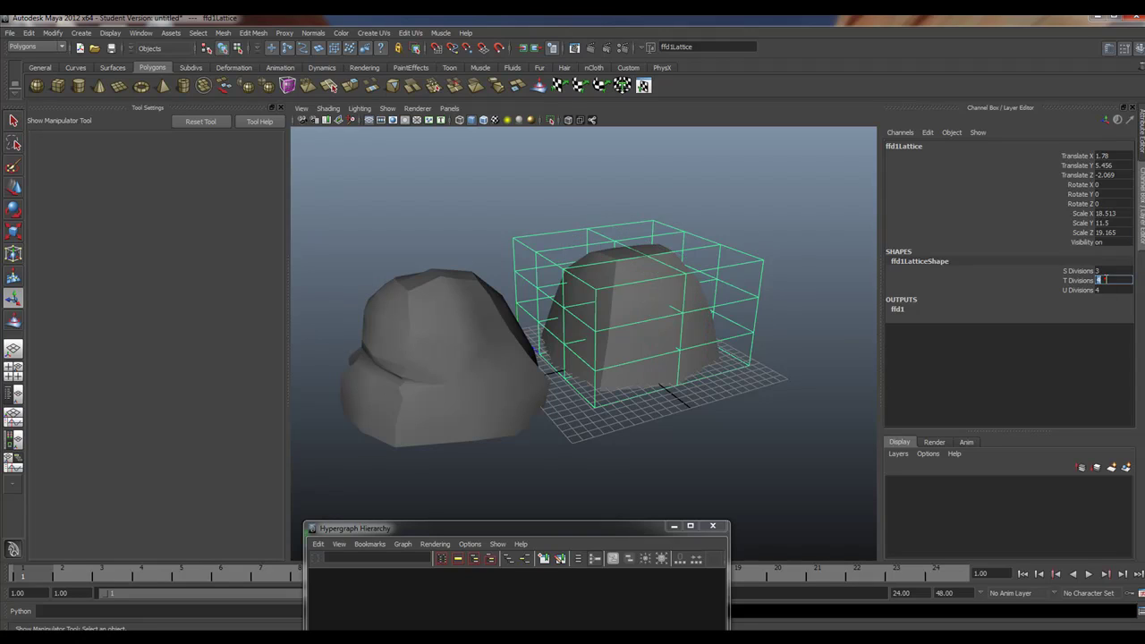
type("3")
left_click(1106, 290)
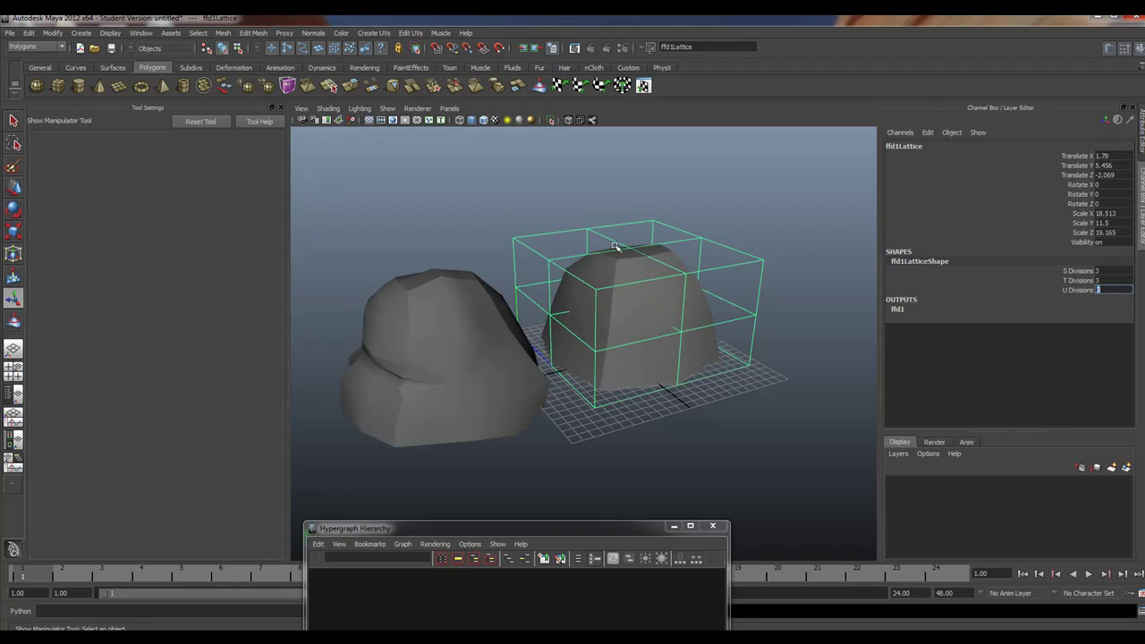
Select the top layer of lattice points and raise it to stretch the dome into a tall tapered body
right_click_drag(605, 235, 589, 211)
left_click_drag(613, 396, 810, 296, "alt")
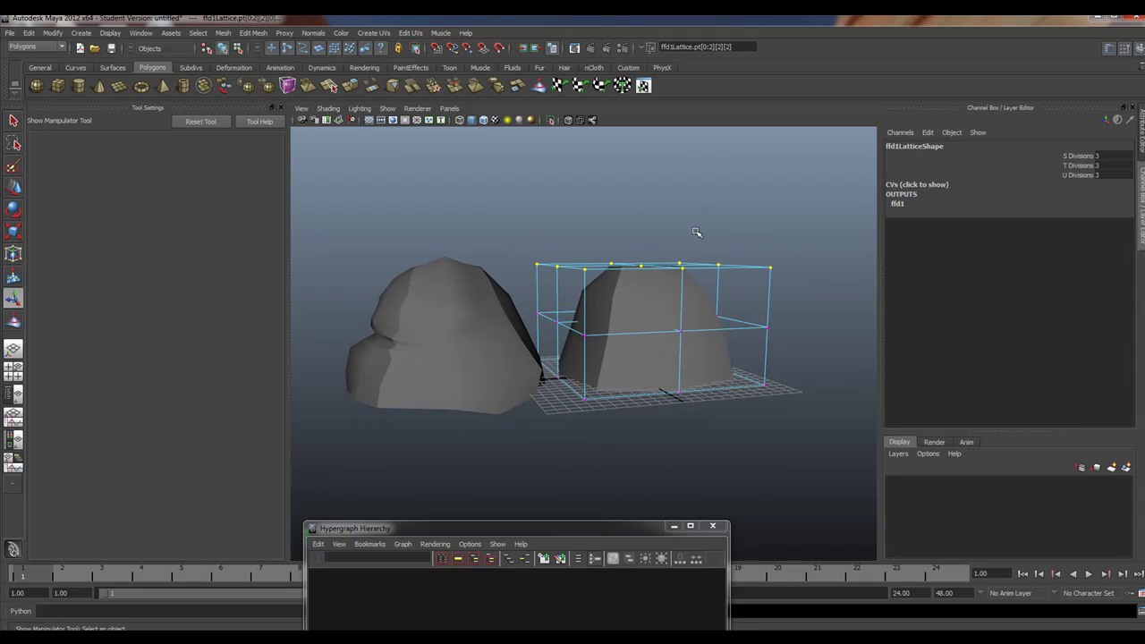
key("w")
left_click_drag(642, 227, 657, 130)
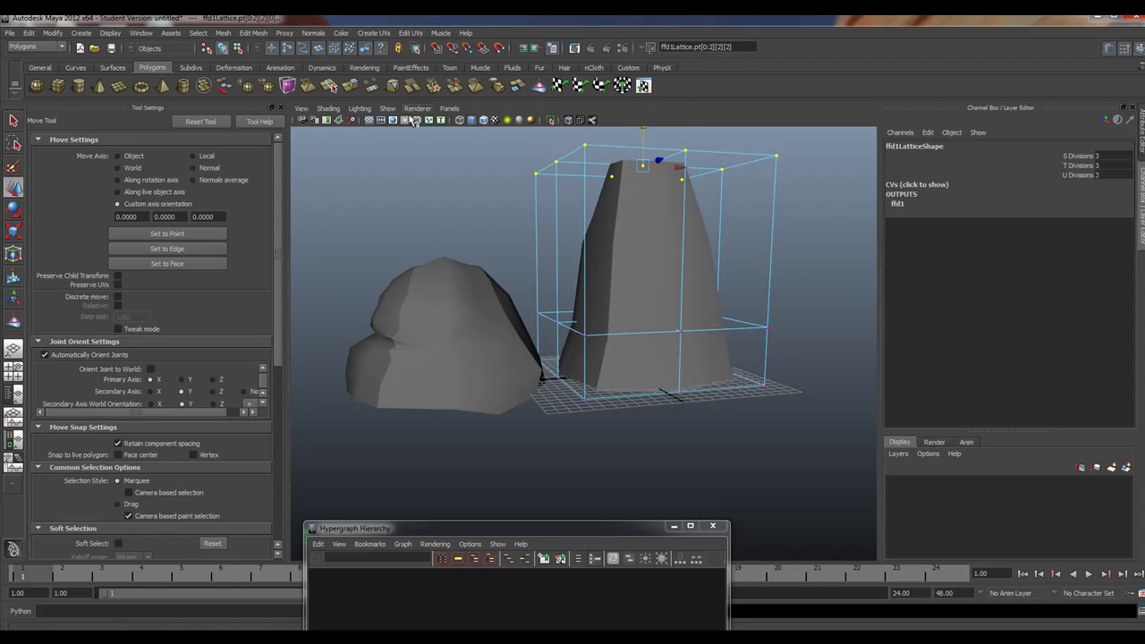
Show wireframe on the shaded models and rotate the top layer of lattice points to slant the body's top
left_click(483, 120)
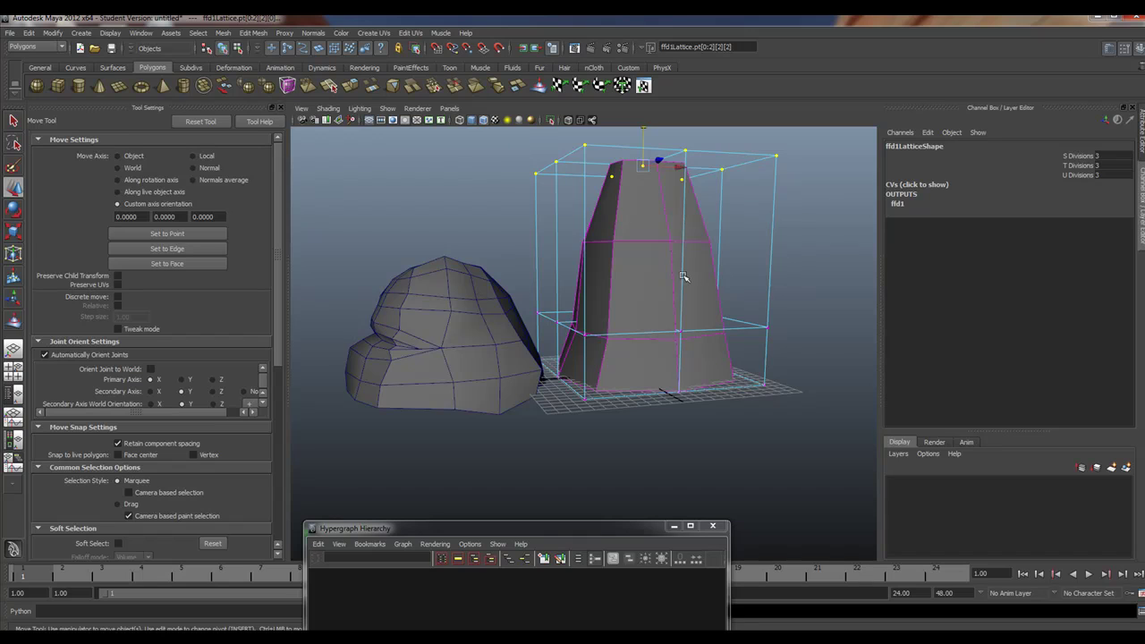
left_click_drag(685, 274, 639, 279, "alt")
scroll(648, 295, "down", 3)
key("e")
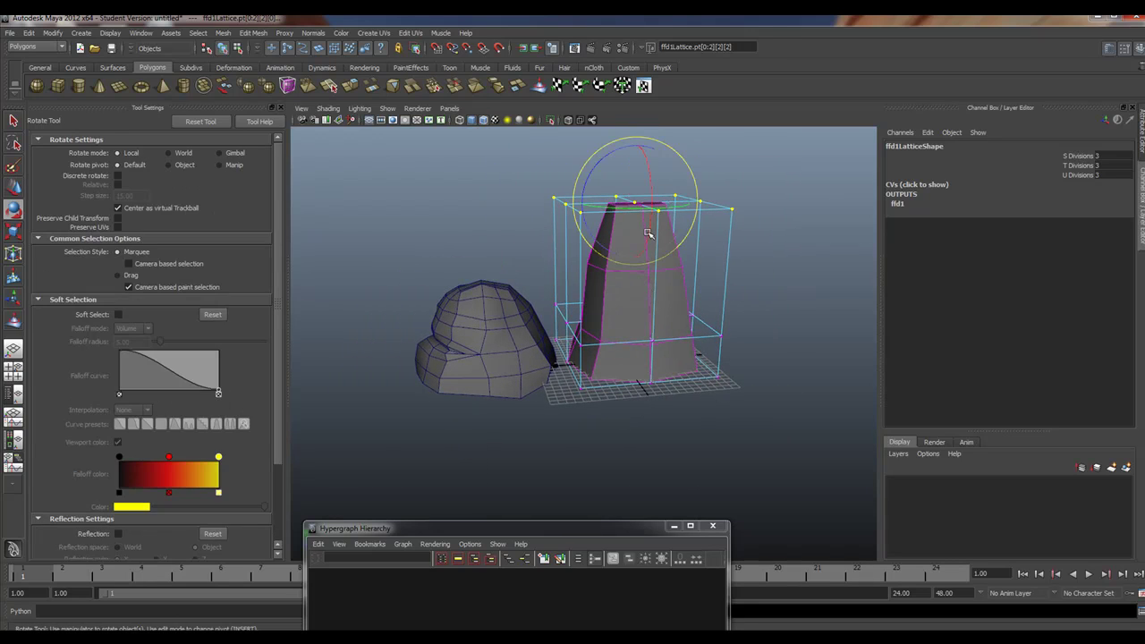
left_click_drag(613, 161, 592, 170)
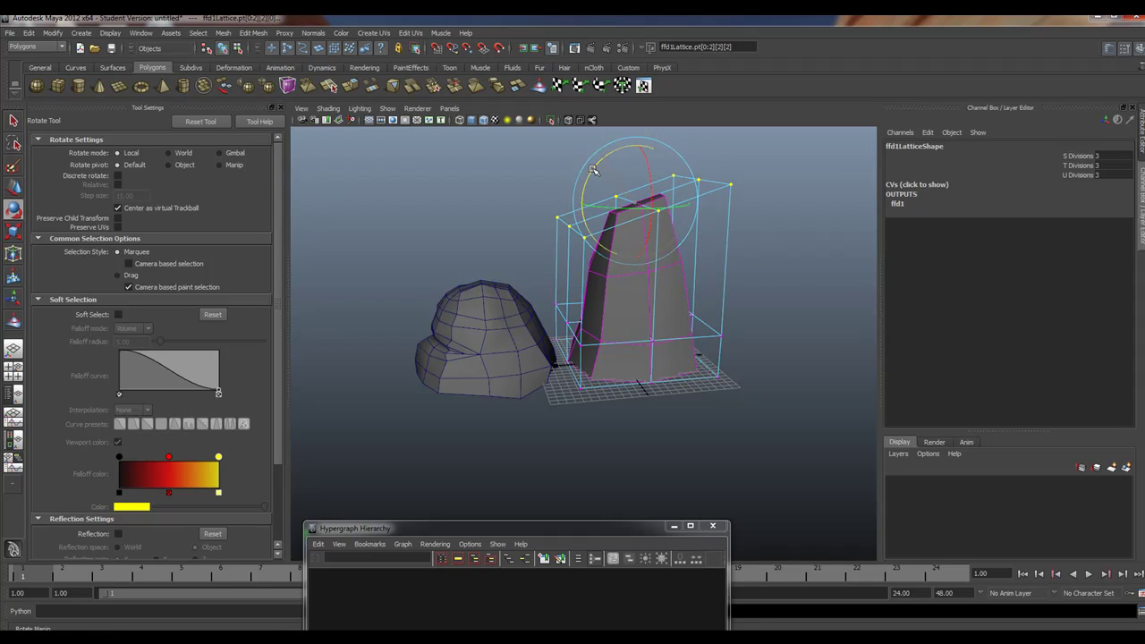
Select only the middle row of the top lattice points and raise it to form a peak on the tall body
left_click_drag(749, 289, 724, 295, "alt")
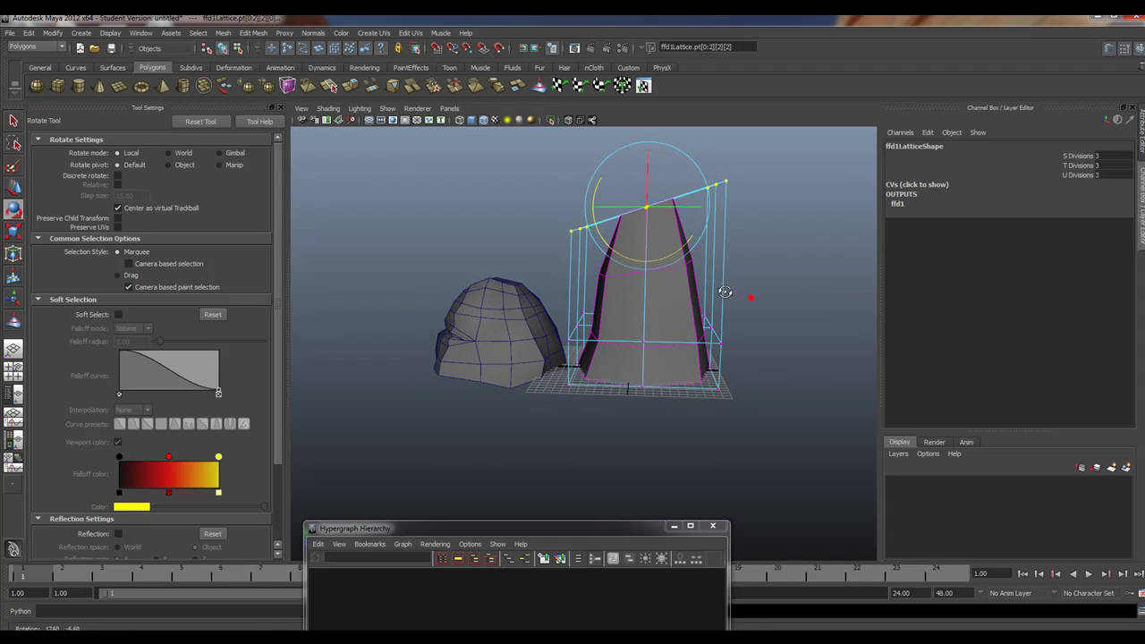
left_click(590, 177)
left_click_drag(631, 176, 671, 220)
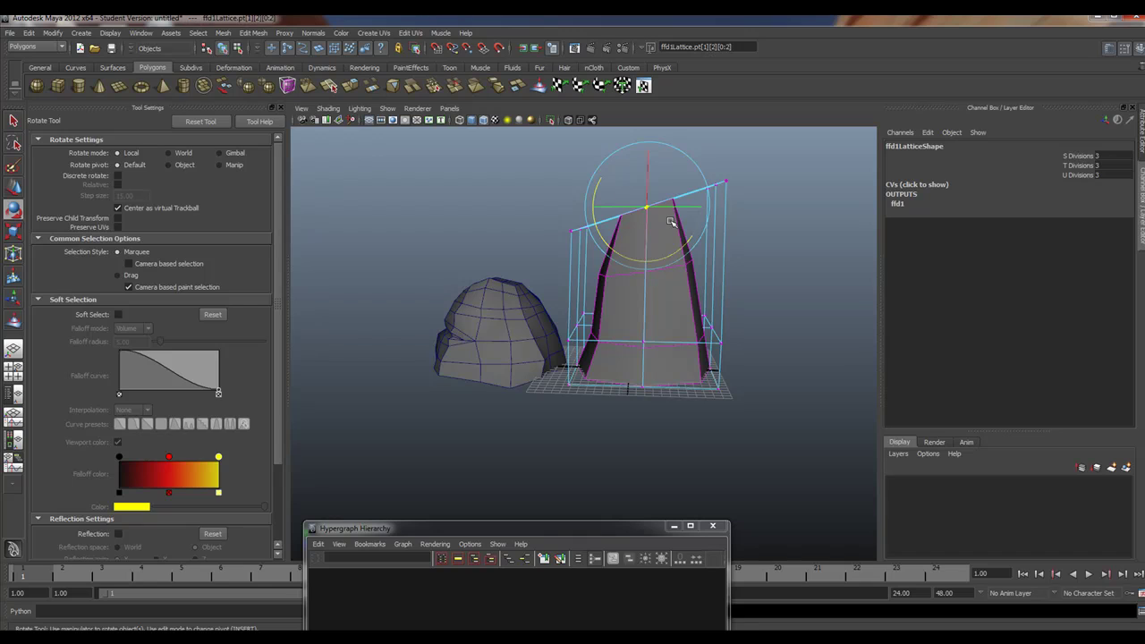
key("w")
left_click_drag(651, 167, 644, 136)
left_click_drag(731, 296, 720, 331, "alt")
Select the lattice-deformed tall body and duplicate it in place
left_click(665, 282)
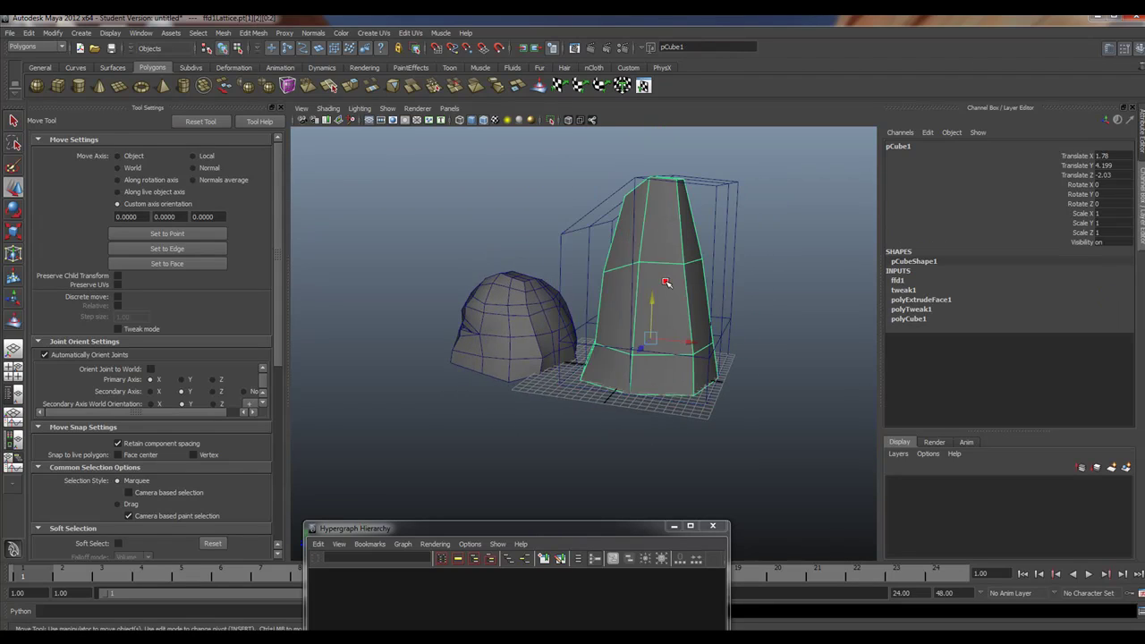
left_click_drag(665, 283, 729, 294, "alt")
key("ctrl+d")
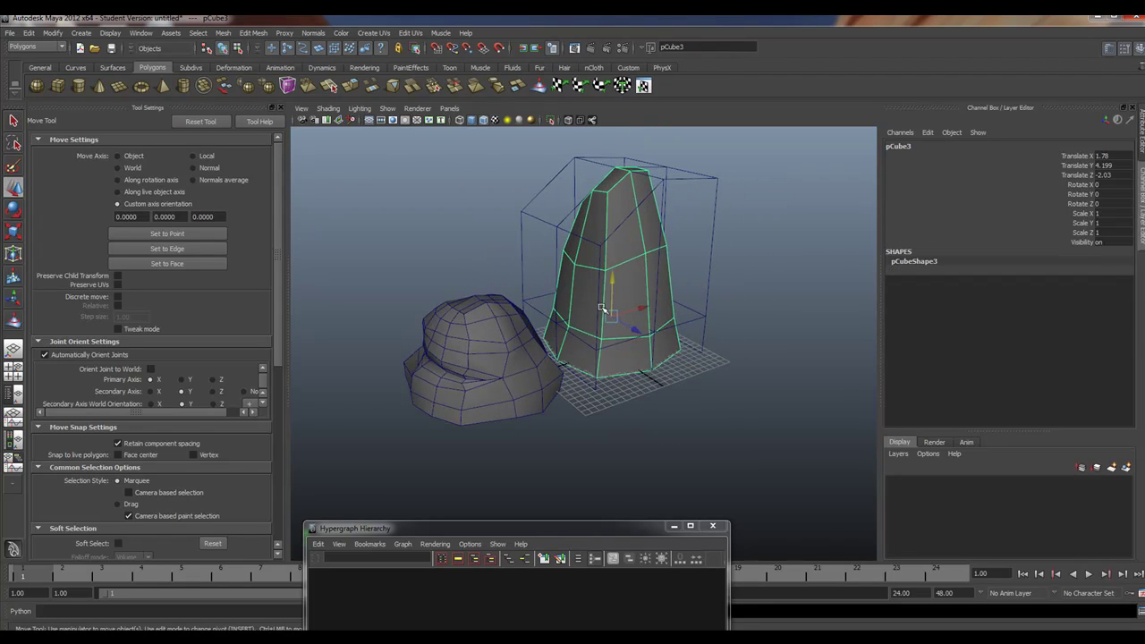
Move the duplicated tall body along Z to about 32.3, clear of the lattice-deformed original
left_click_drag(655, 334, 657, 405)
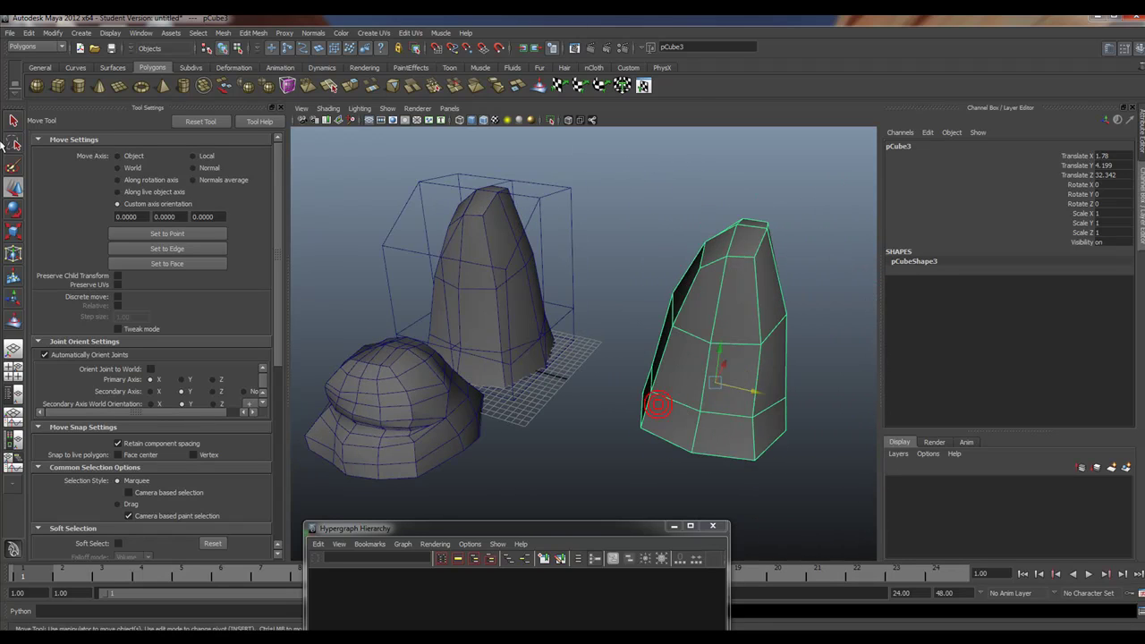
Try to reshape the upper part of the tall copy with the Soft Modification tool
left_click(12, 278)
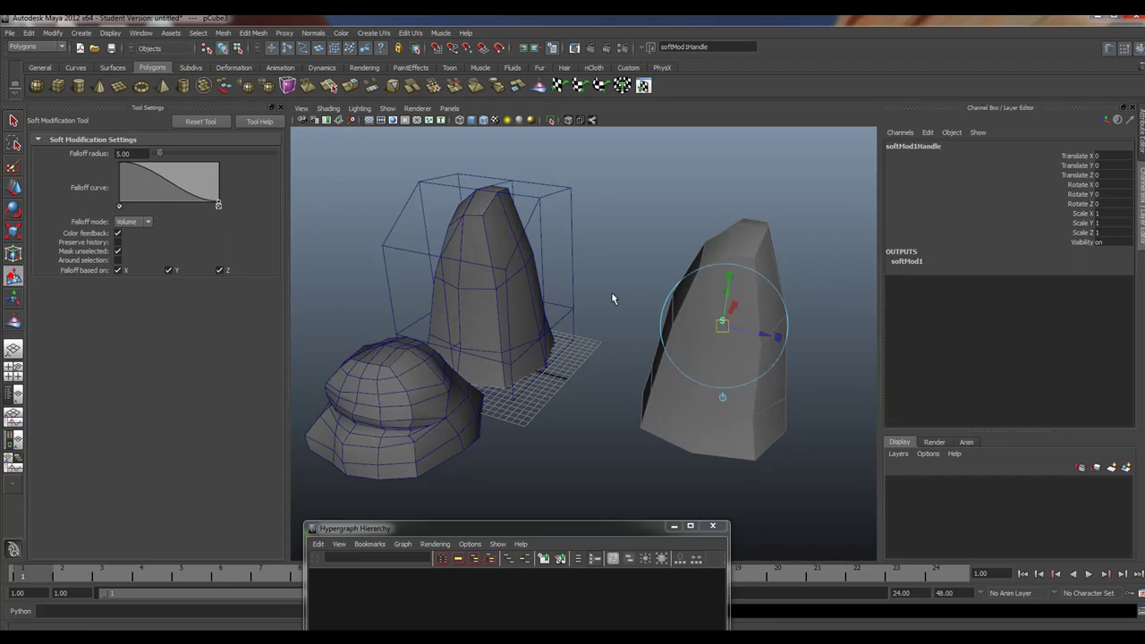
left_click(747, 250)
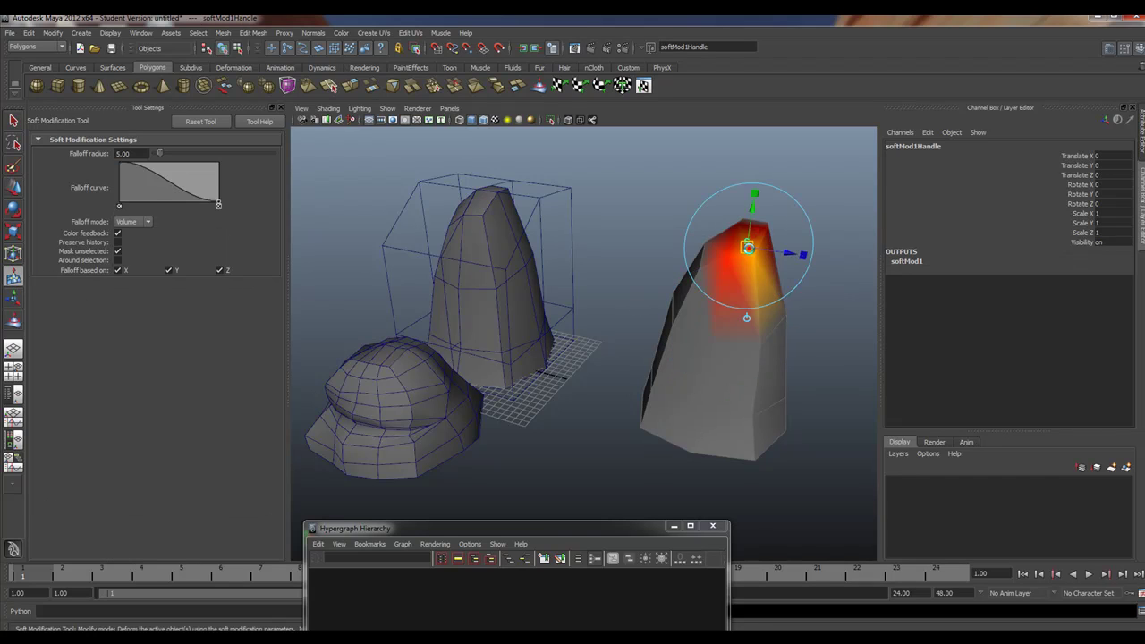
mouse_move(751, 219)
left_mouse_down()
mouse_move(761, 130)
mouse_move(785, 172)
mouse_move(762, 255)
mouse_move(762, 211)
left_mouse_up()
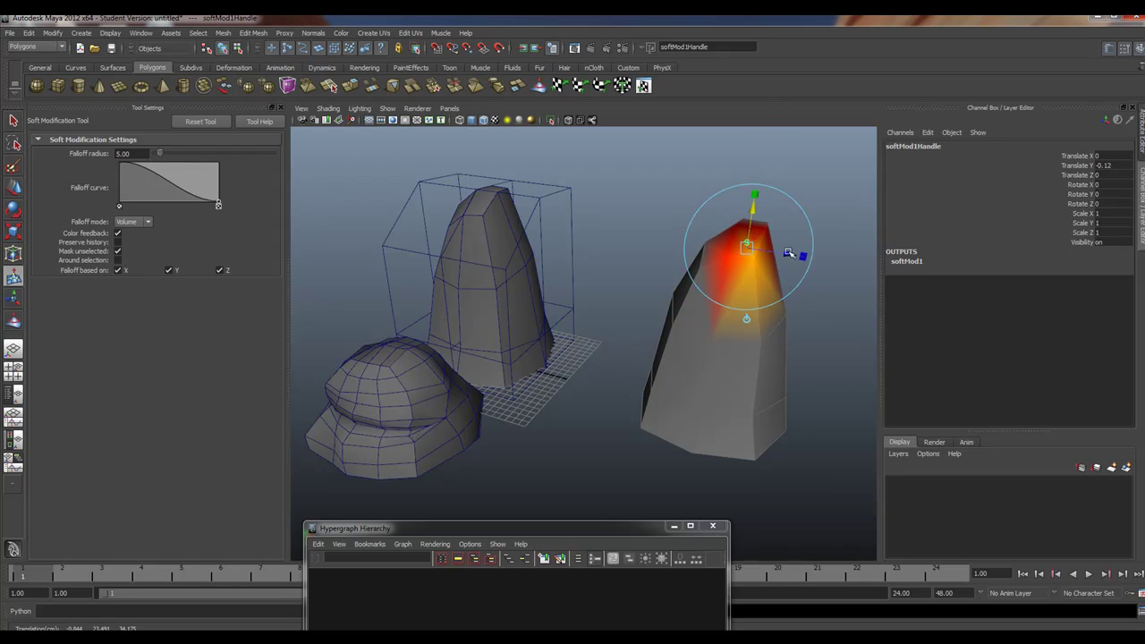
left_click_drag(814, 326, 543, 345, "alt")
left_click(707, 294)
Apply a soft modification to the grooved dome's top and raise it, then add another on its side and shift it along Z
left_click(383, 326)
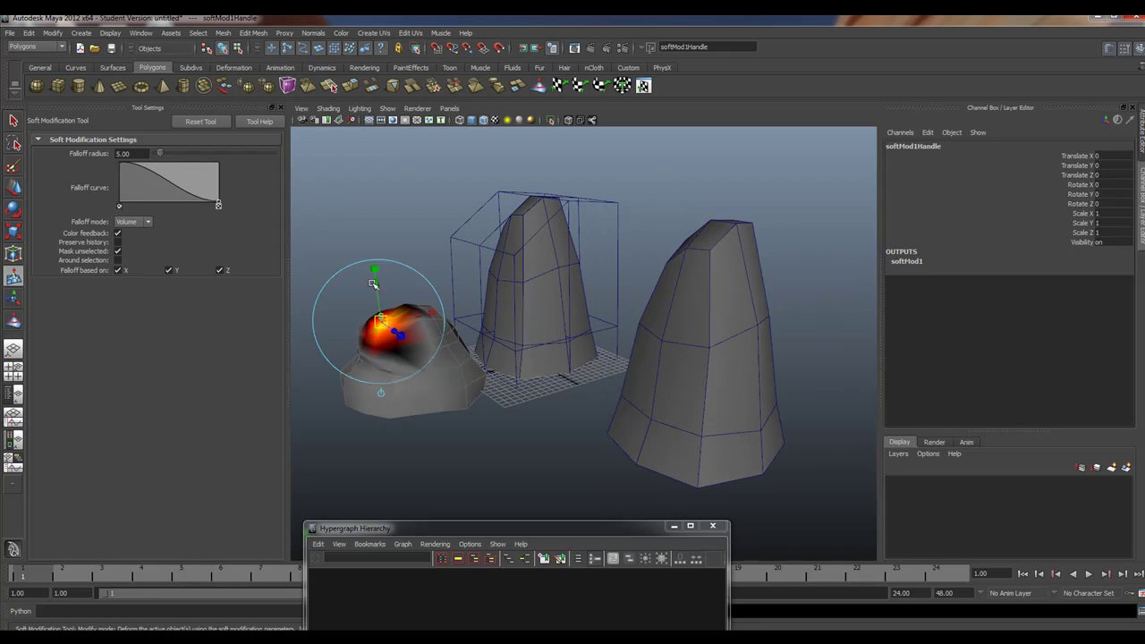
left_click_drag(375, 287, 362, 251)
left_click_drag(354, 356, 487, 332, "alt")
left_click(460, 341)
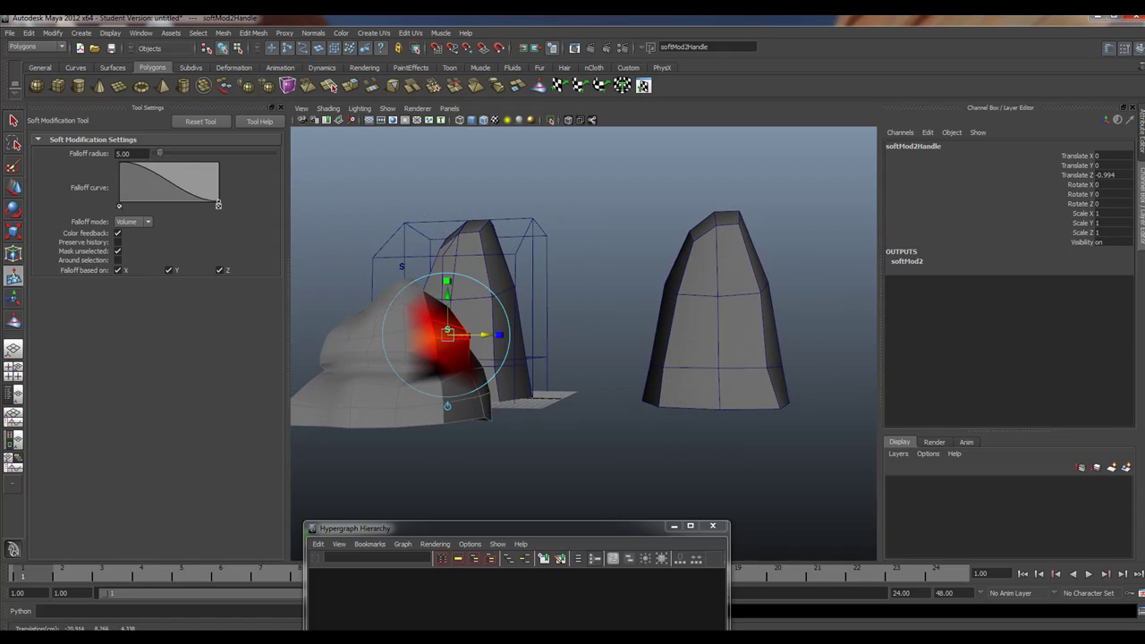
Show the attributes of the soft modification on the dome's side and examine its falloff radius and curve
left_click(1140, 147)
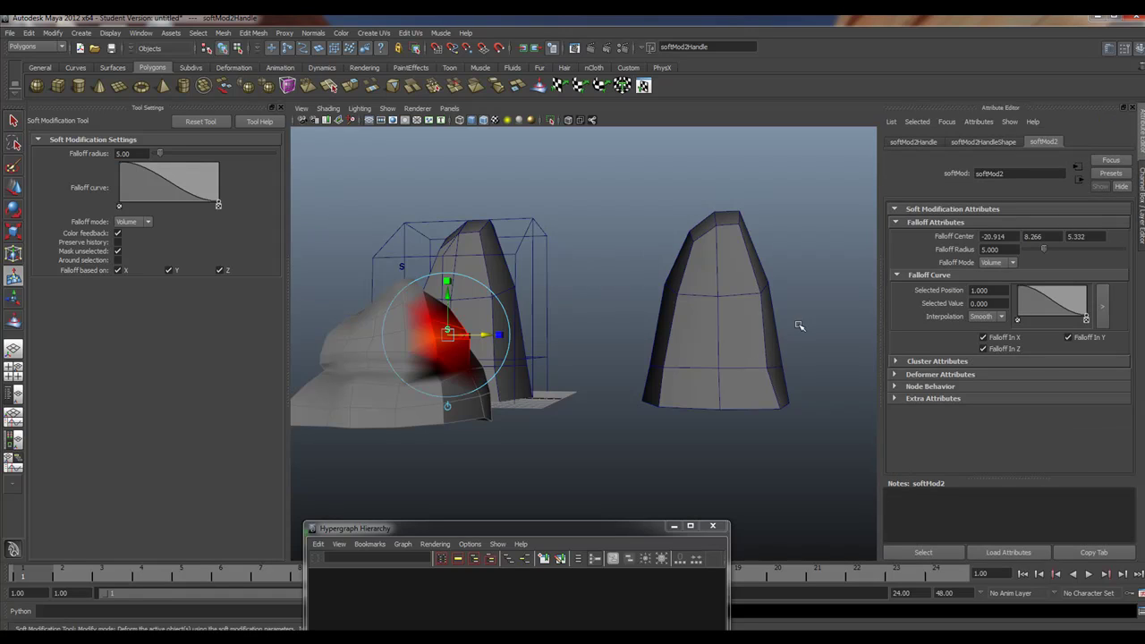
mouse_move(1017, 289)
left_mouse_down()
mouse_move(1036, 314)
mouse_move(1034, 299)
mouse_move(1018, 317)
mouse_move(1009, 285)
mouse_move(1014, 317)
mouse_move(1007, 288)
left_mouse_up()
mouse_move(1085, 313)
left_mouse_down()
mouse_move(1030, 308)
mouse_move(1092, 320)
left_mouse_up()
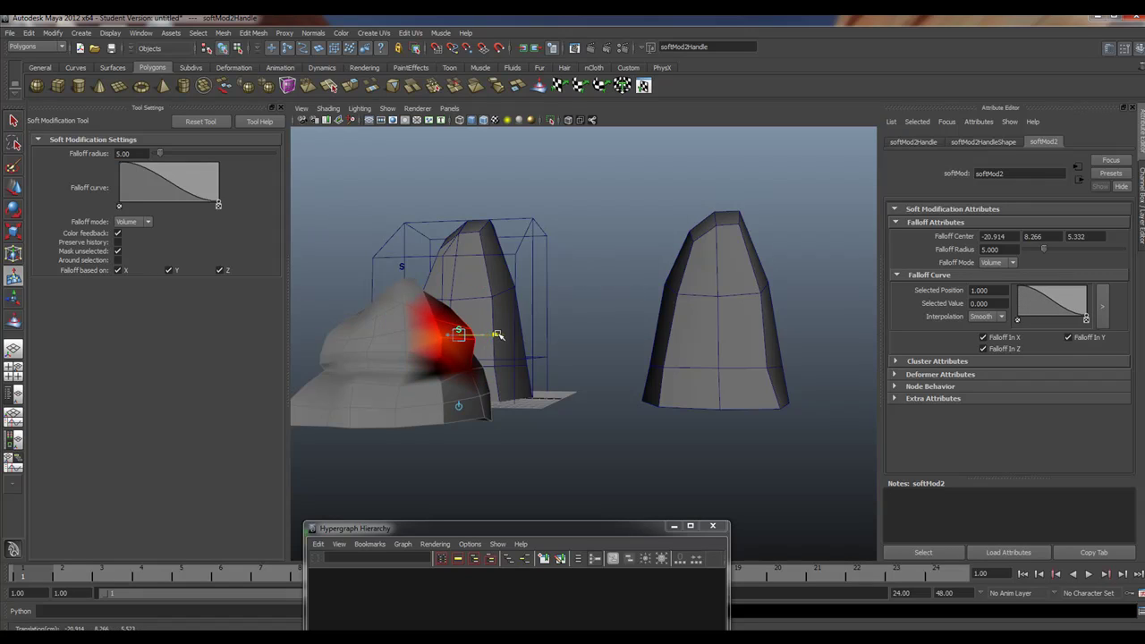
Add two more soft modifications on opposite sides of the dome's upper part and pull each upward into a bump
left_click(360, 325)
left_click_drag(363, 286, 335, 245)
left_click_drag(483, 336, 413, 359, "alt")
left_click(448, 319)
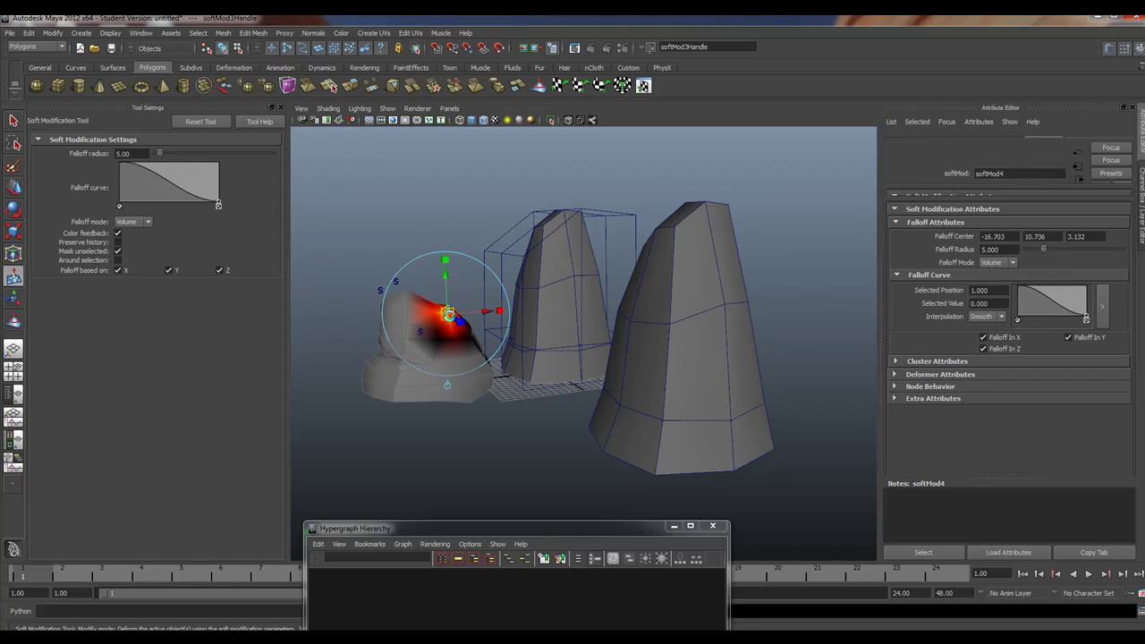
left_click_drag(447, 279, 456, 242)
left_click_drag(408, 307, 477, 309, "alt")
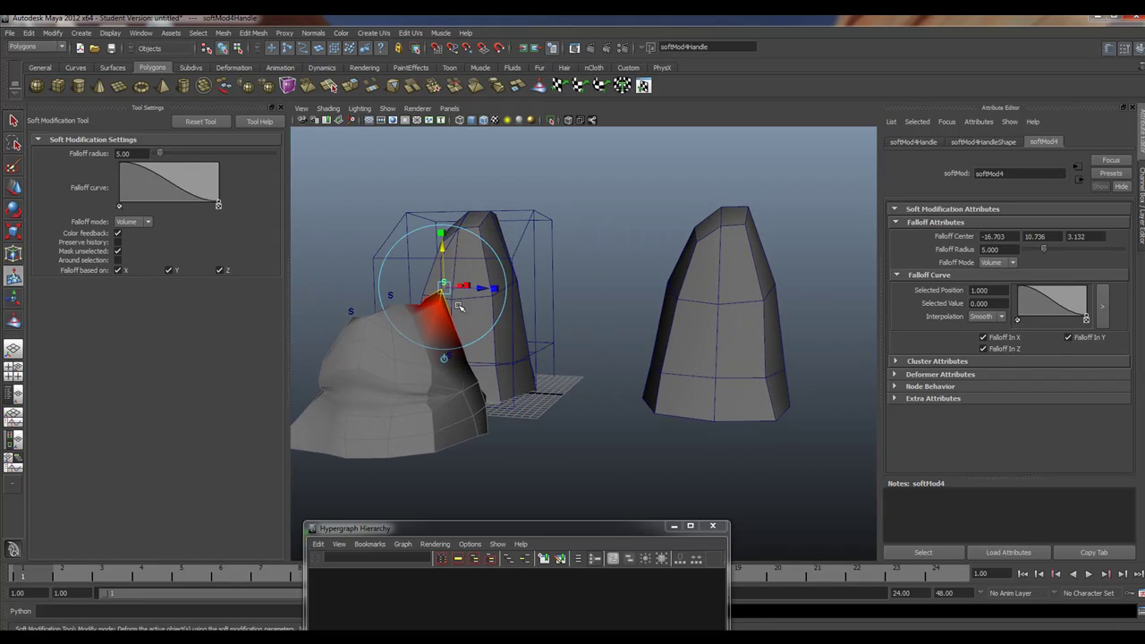
Shift the falloff center of the last soft modification across the dome to about -22.07, 10.01, 2.54
left_click(444, 359)
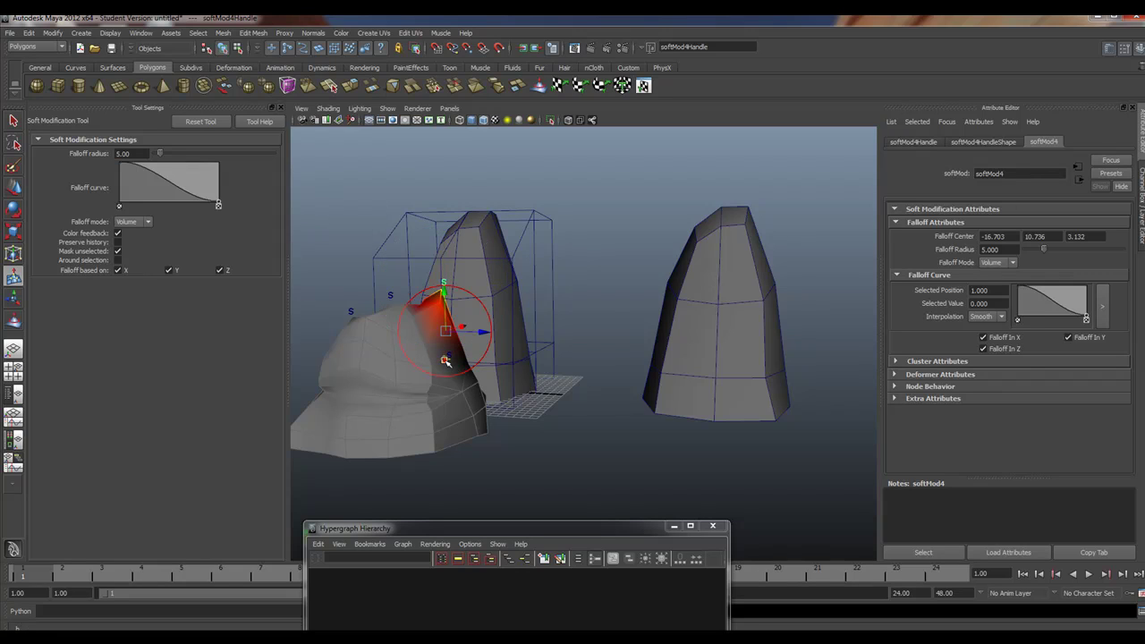
mouse_move(448, 300)
left_mouse_down()
mouse_move(451, 332)
mouse_move(445, 307)
left_mouse_up()
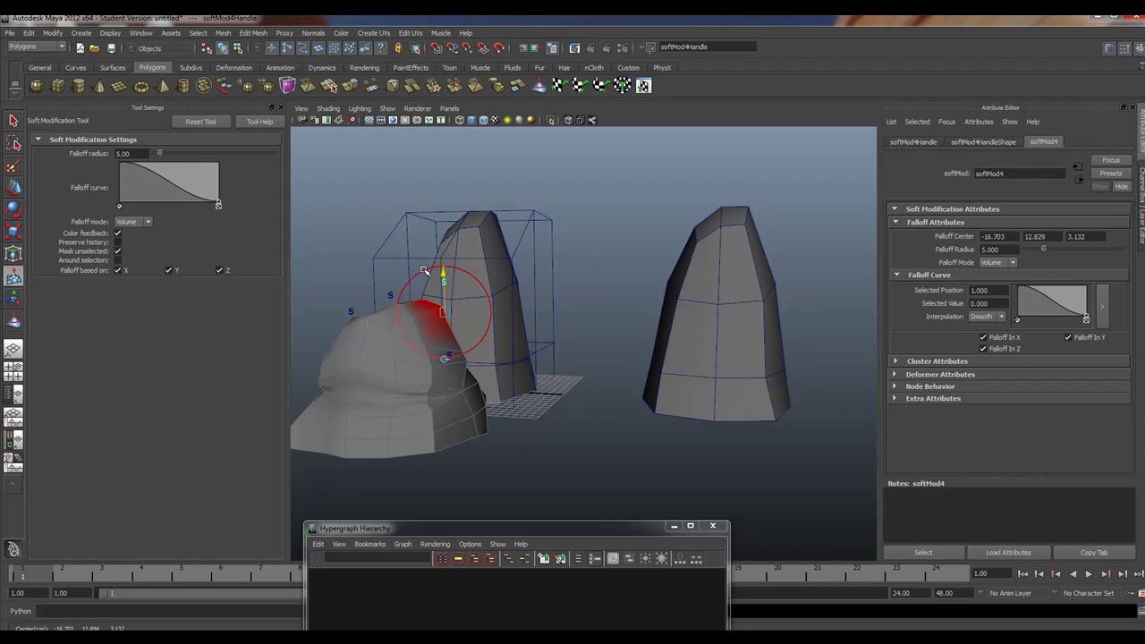
left_click_drag(424, 270, 418, 314)
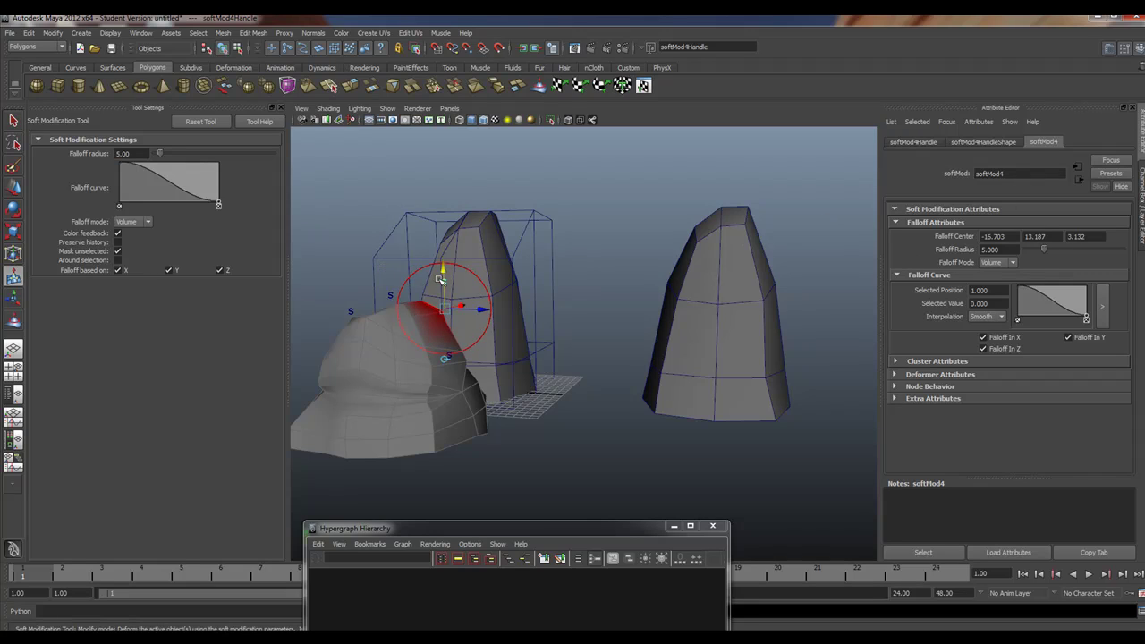
left_click_drag(441, 270, 446, 284)
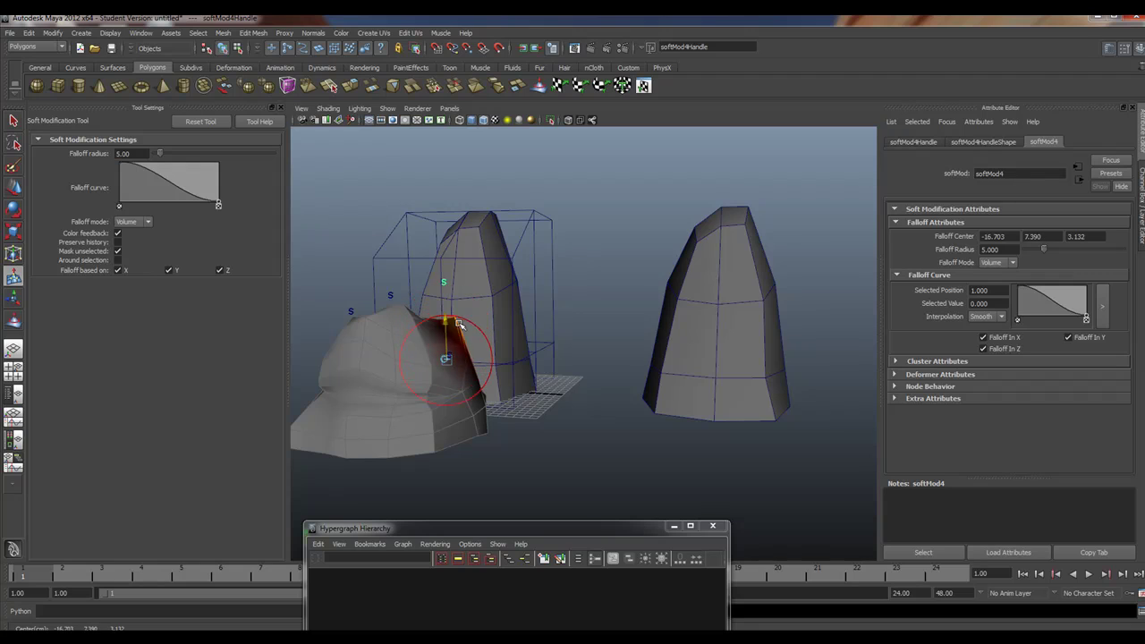
left_click_drag(456, 324, 442, 301)
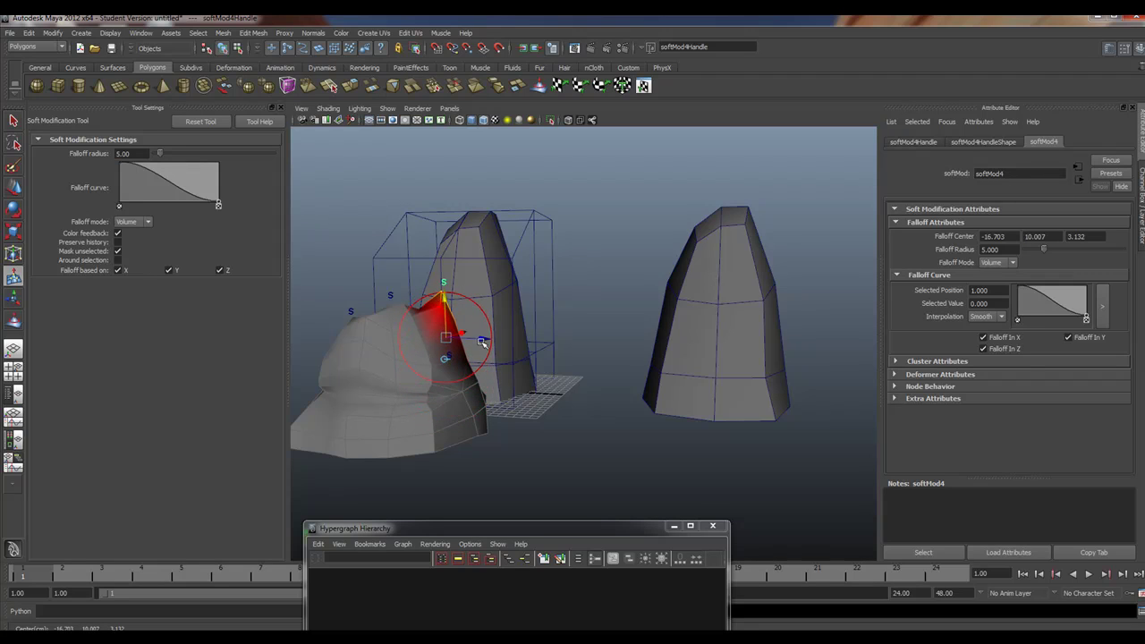
left_click_drag(483, 341, 409, 356)
left_click_drag(528, 369, 440, 380, "alt")
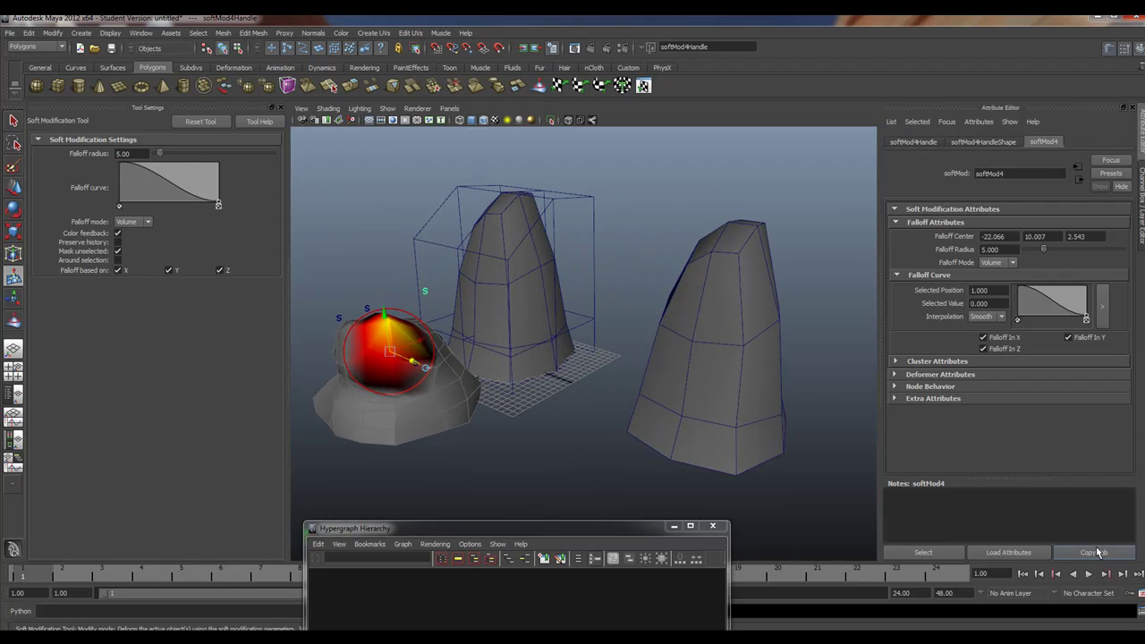